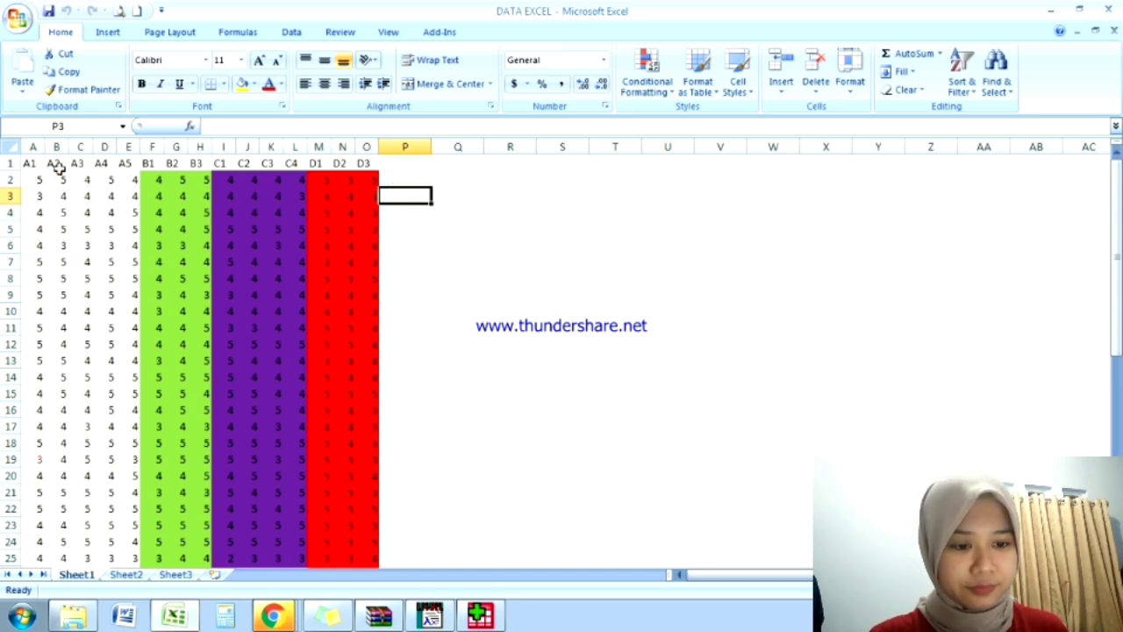
Copy the response data in A2:O50 of the Excel sheet and paste it into the empty SPSS data sheet.
drag(32, 180, 359, 504)
key(ctrl+c)
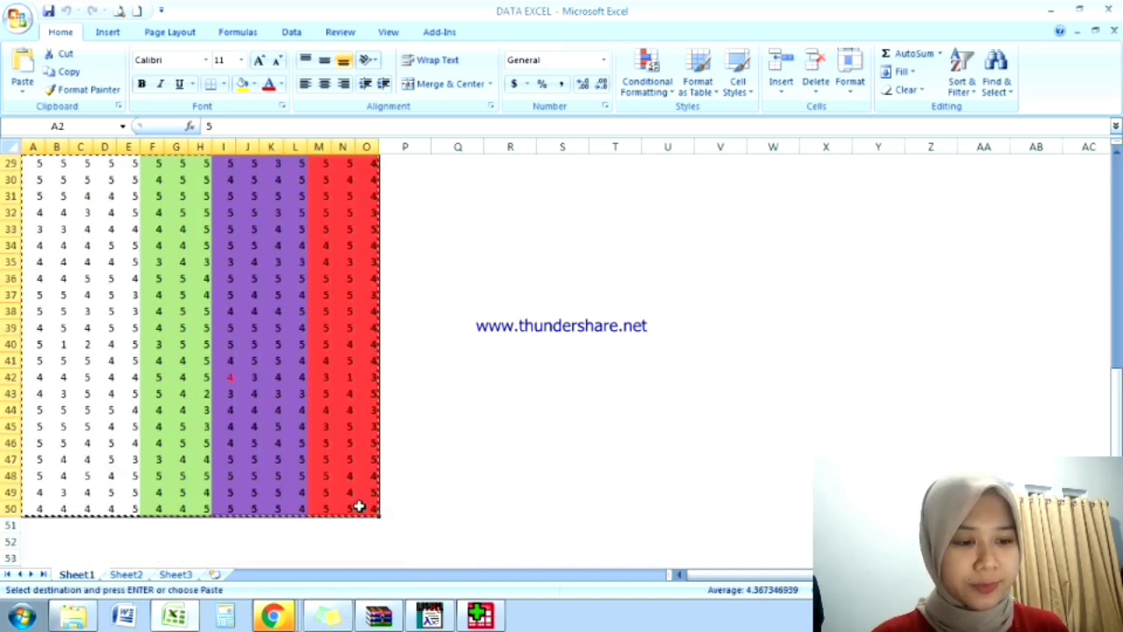
click(475, 618)
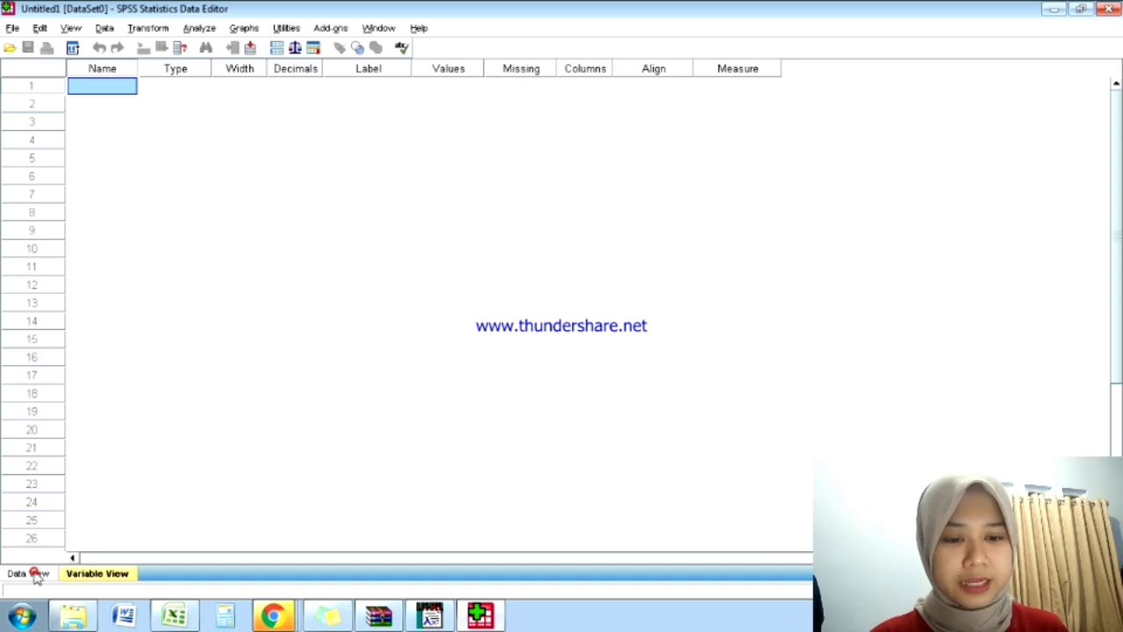
click(32, 573)
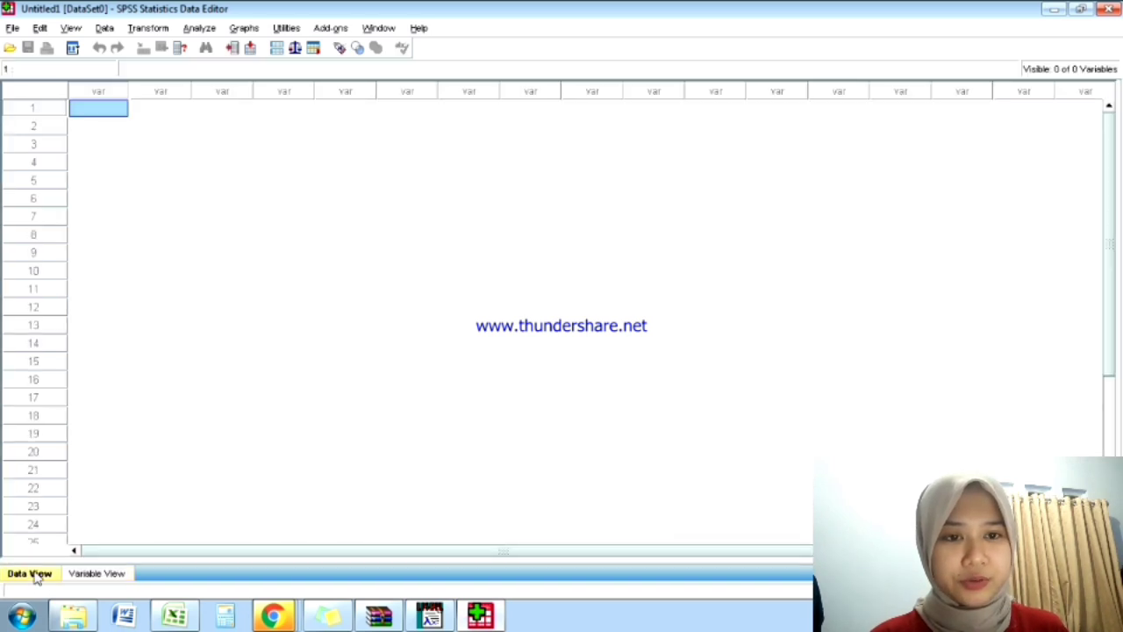
key(ctrl+v)
click(159, 107)
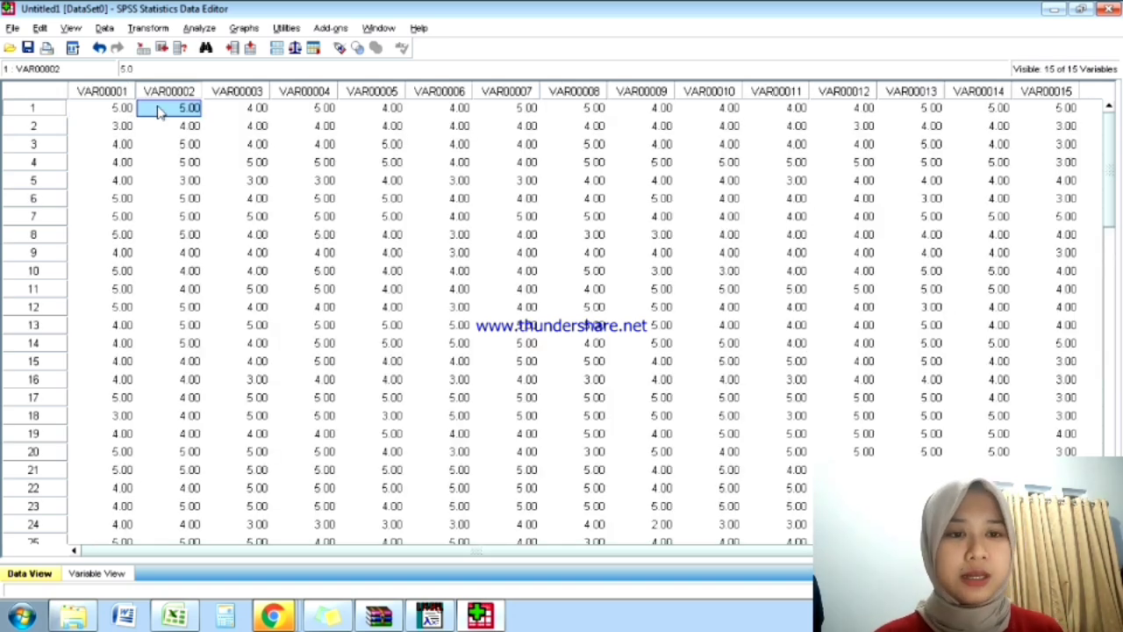
Rename the first five SPSS variables as F1IND1, F1IND2, F1IND3, F1IND4 and F1IND5.
key(ctrl+t)
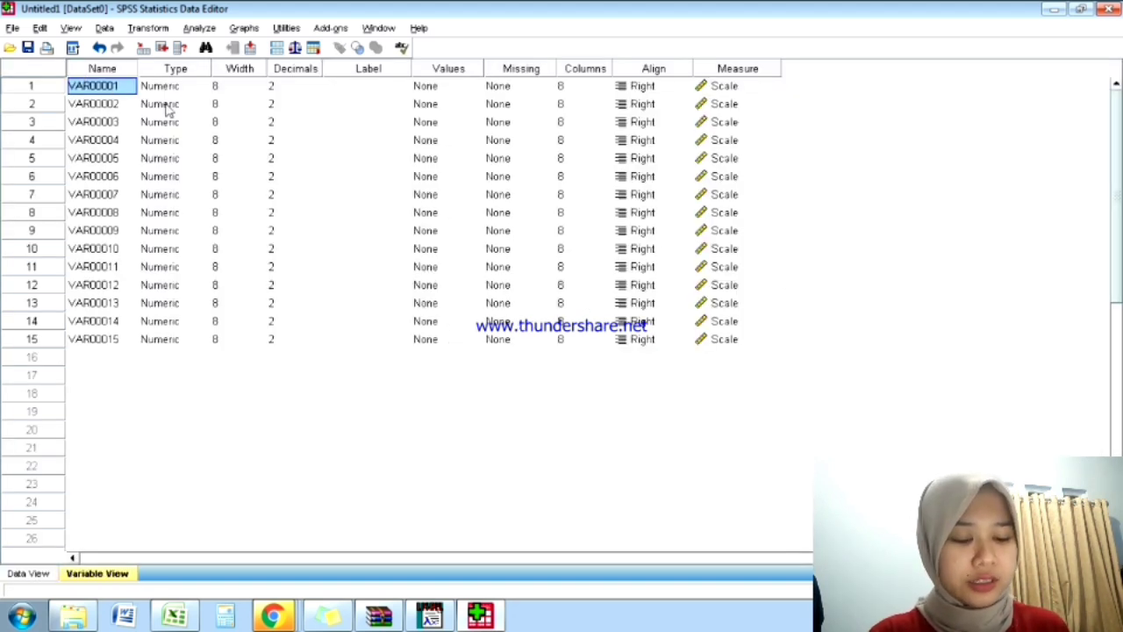
text(F)
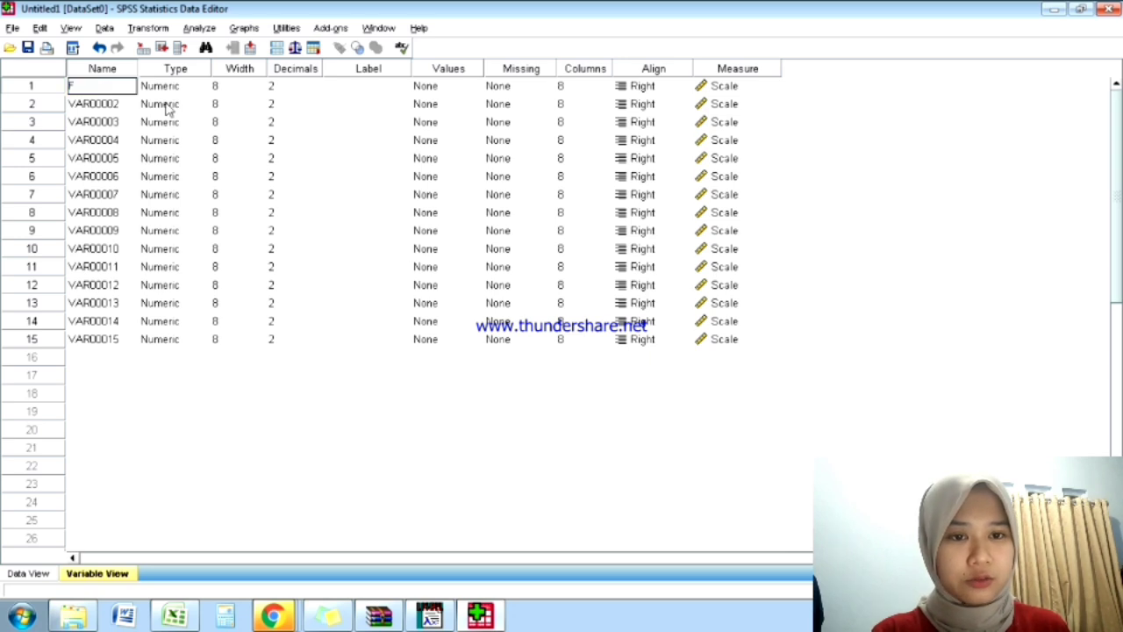
text(IND1)
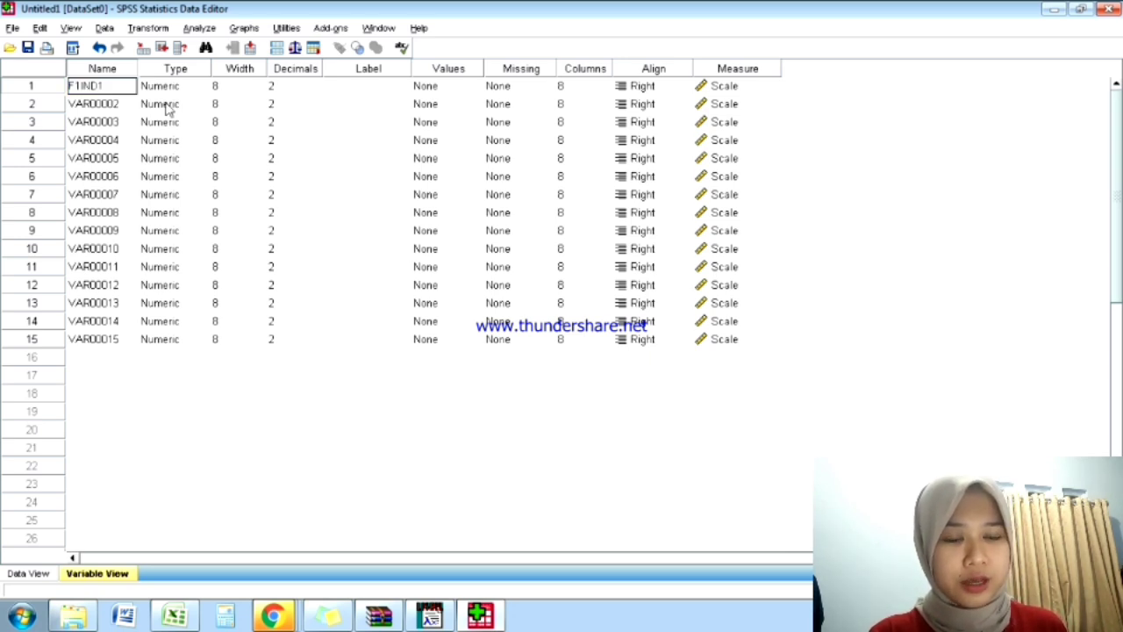
key(Return)
text(F)
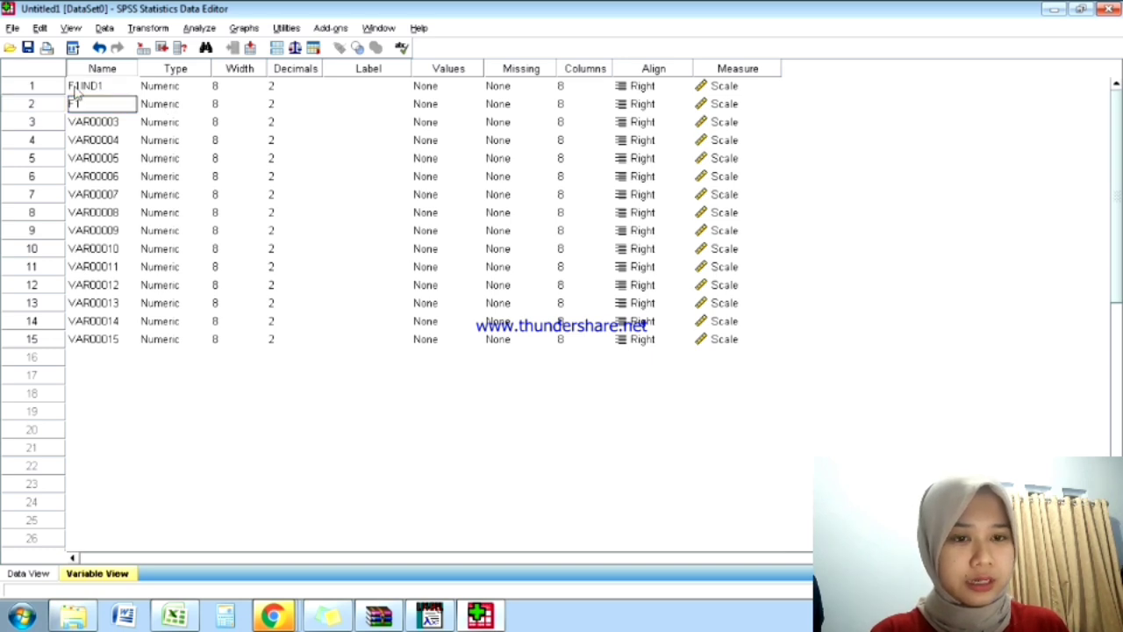
text(IND2)
key(Return)
text(F)
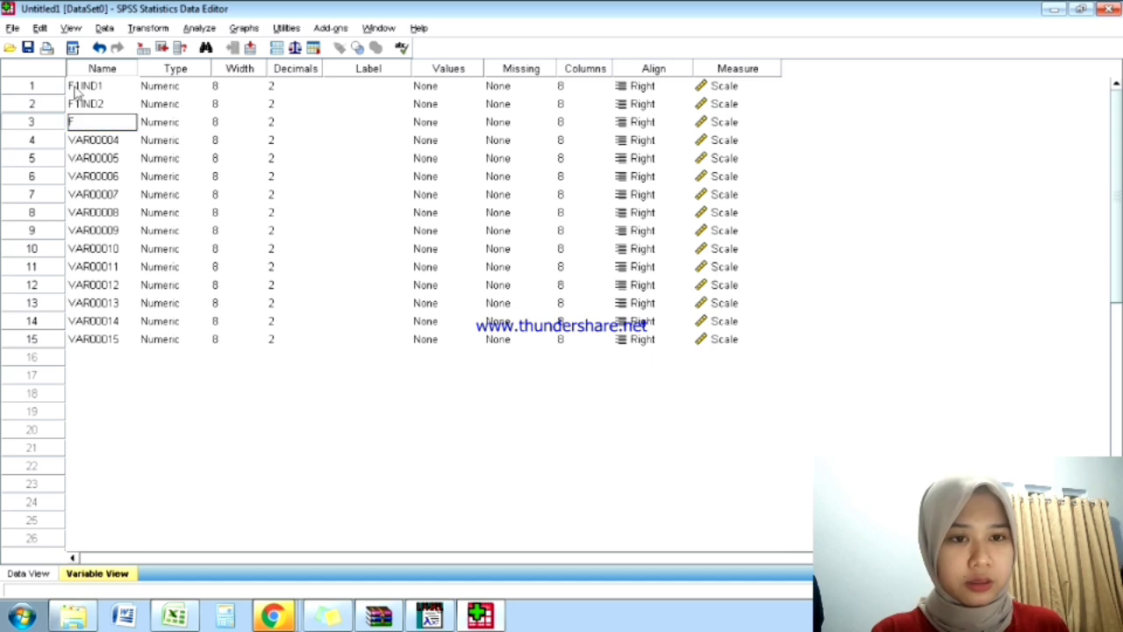
text(1IND3)
key(Return)
text(F1IND4)
key(Return)
text(F1IND5)
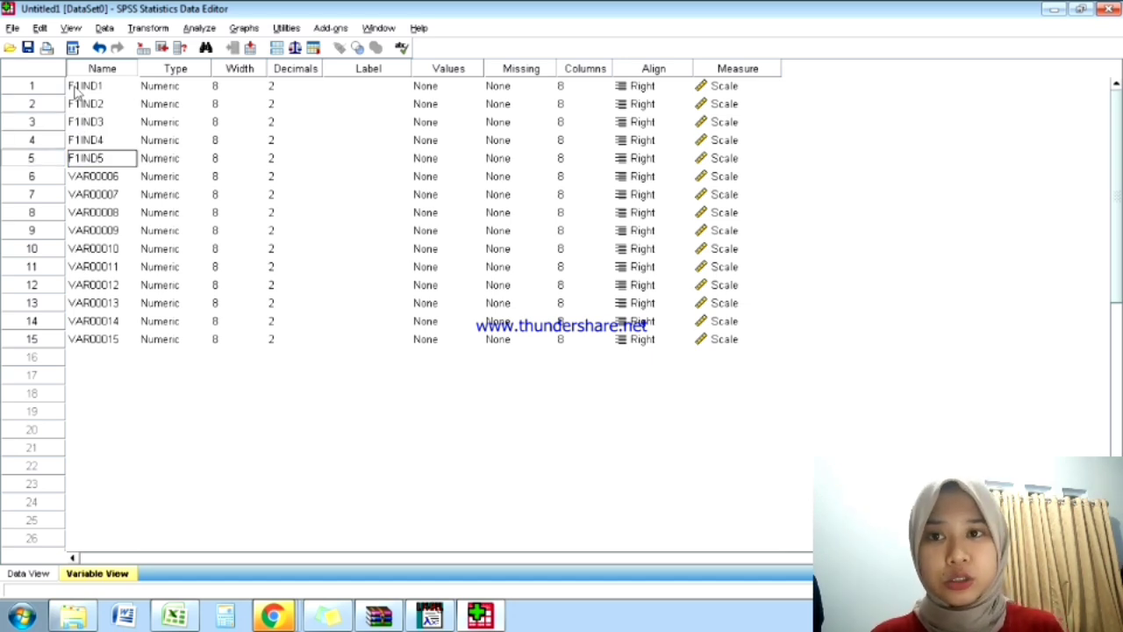
key(Return)
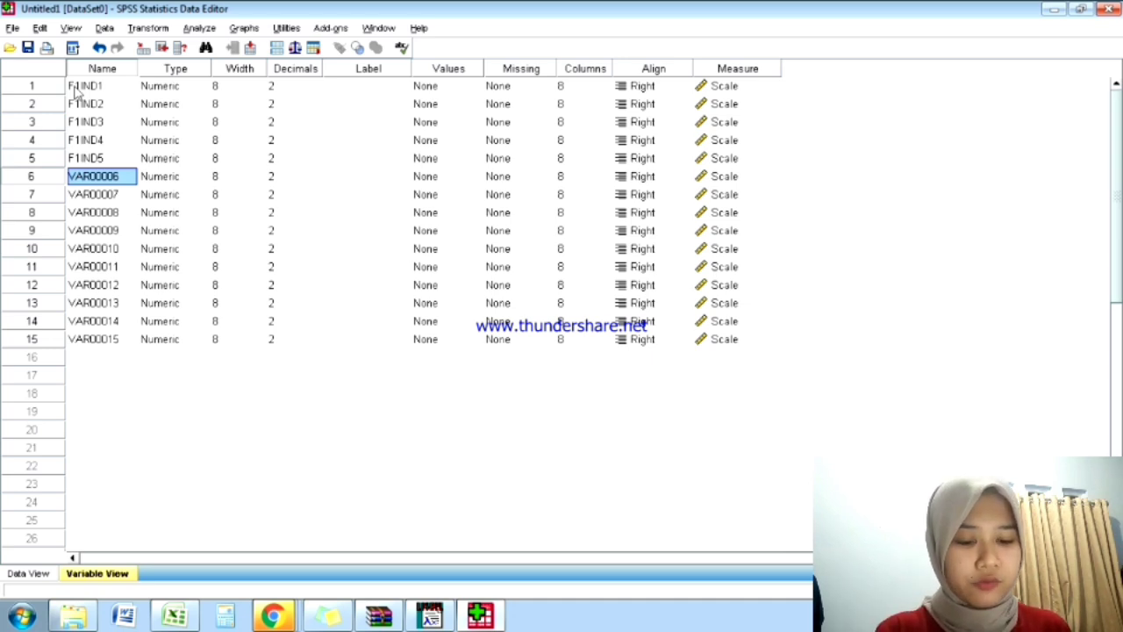
Rename variables 6 to 8 as F2IND6 to F2IND8 and variables 9 to 12 as F3IND9 to F3IND12.
text(F2IND)
text(6)
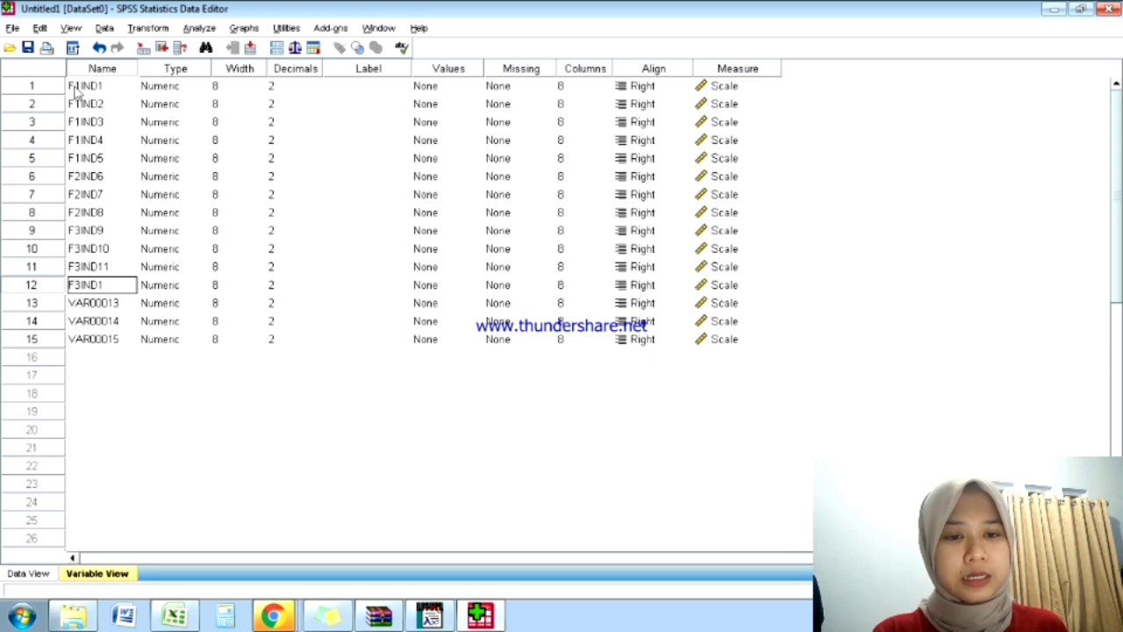
text(2)
key(Return)
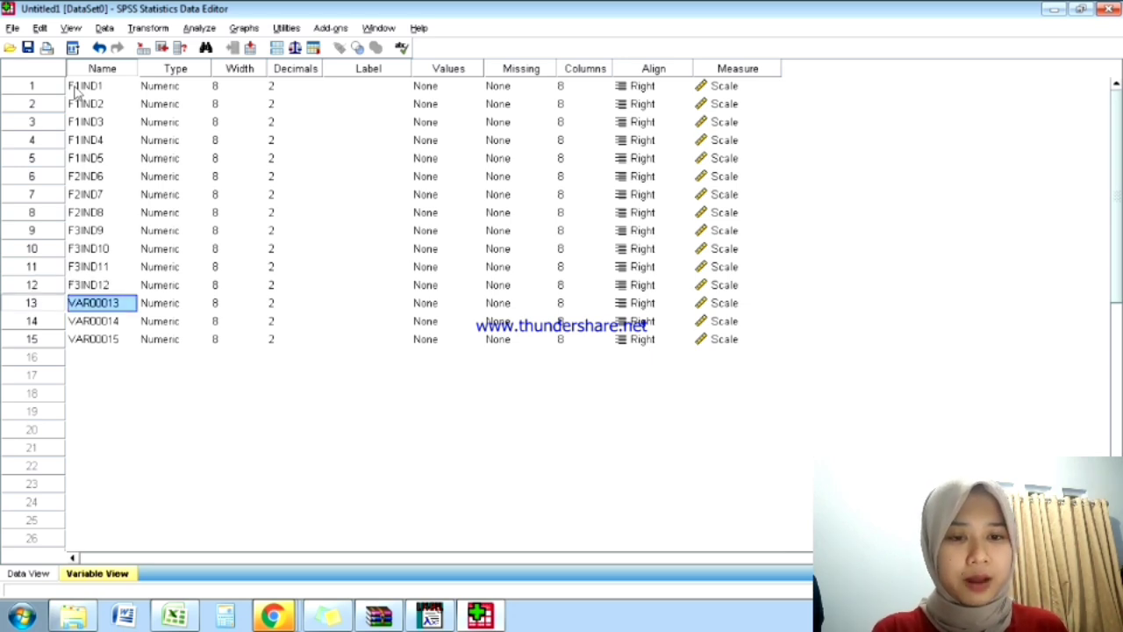
Rename the last three variables as F4IND13, F4IND14 and F4IND15.
text(F4IND13)
key(Return)
text(F4IND14)
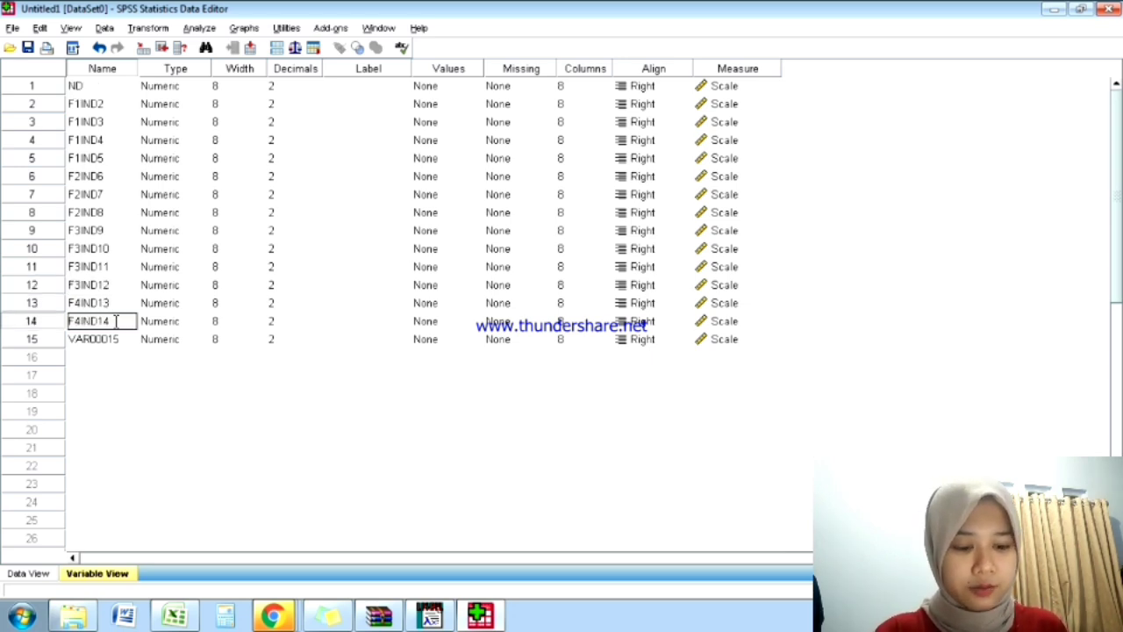
key(Return)
text(F4IND15)
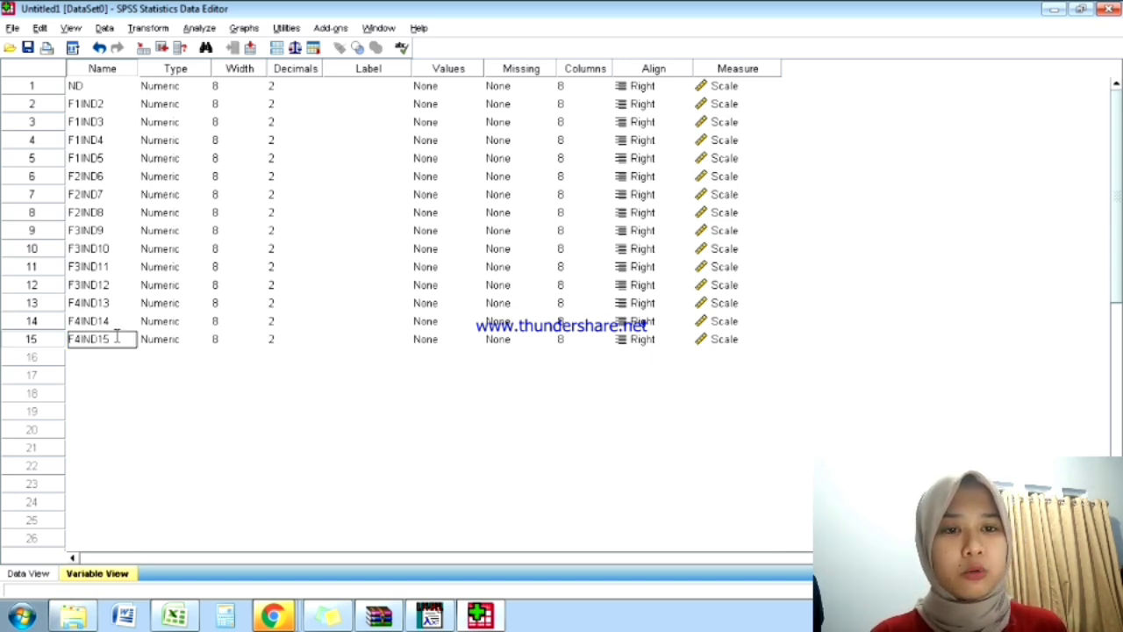
Correct the name of the first variable to F1IND1.
click(97, 88)
text(F1)
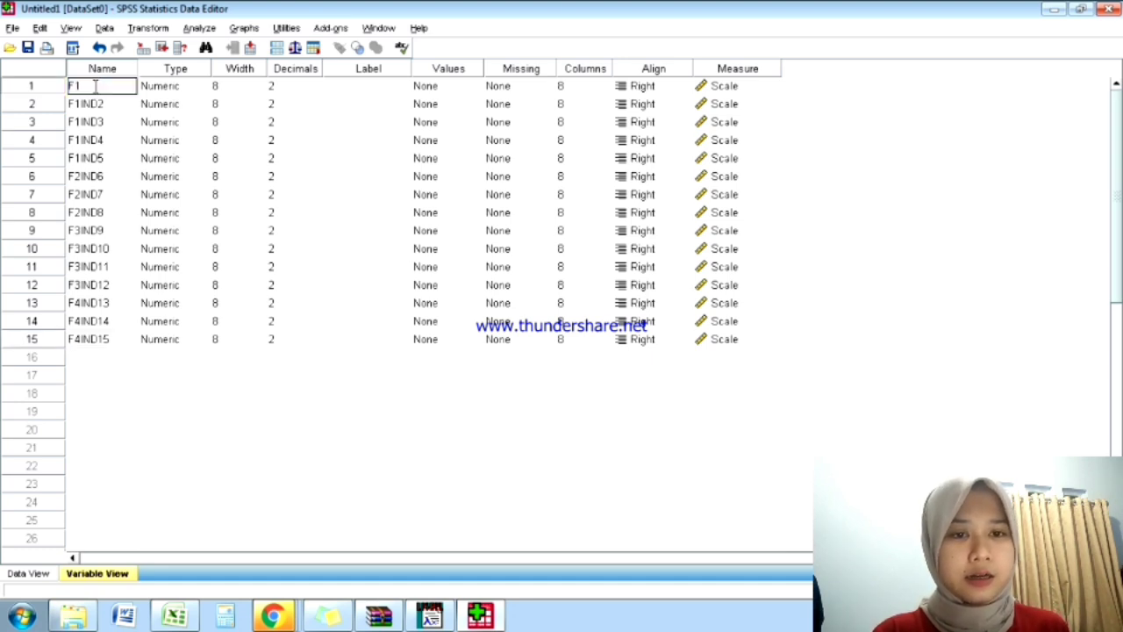
text(IND1)
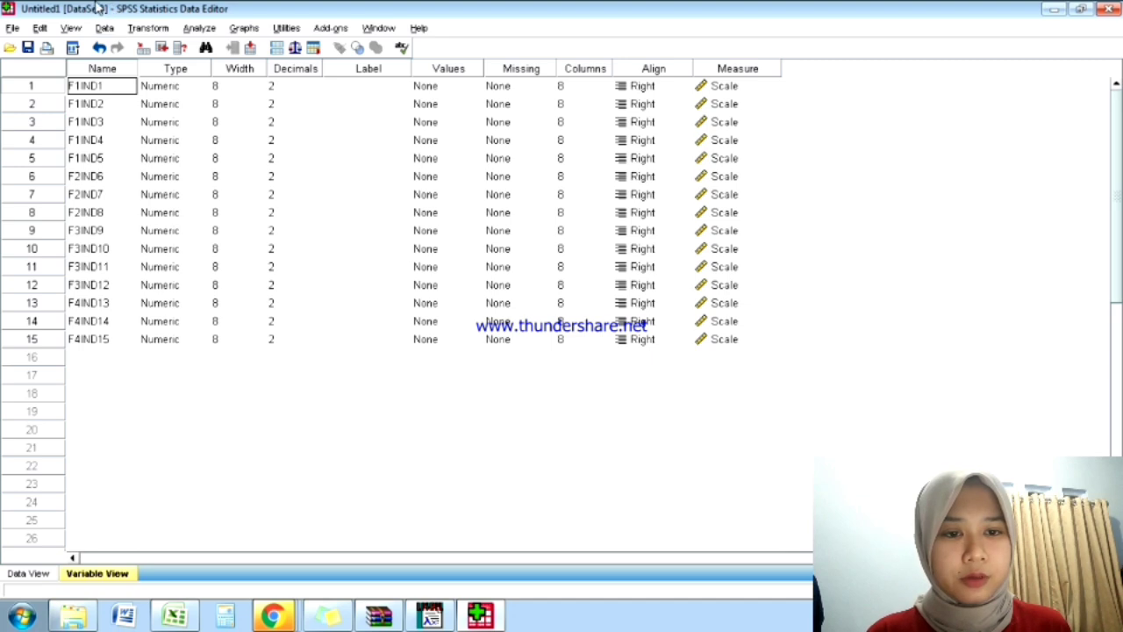
click(94, 230)
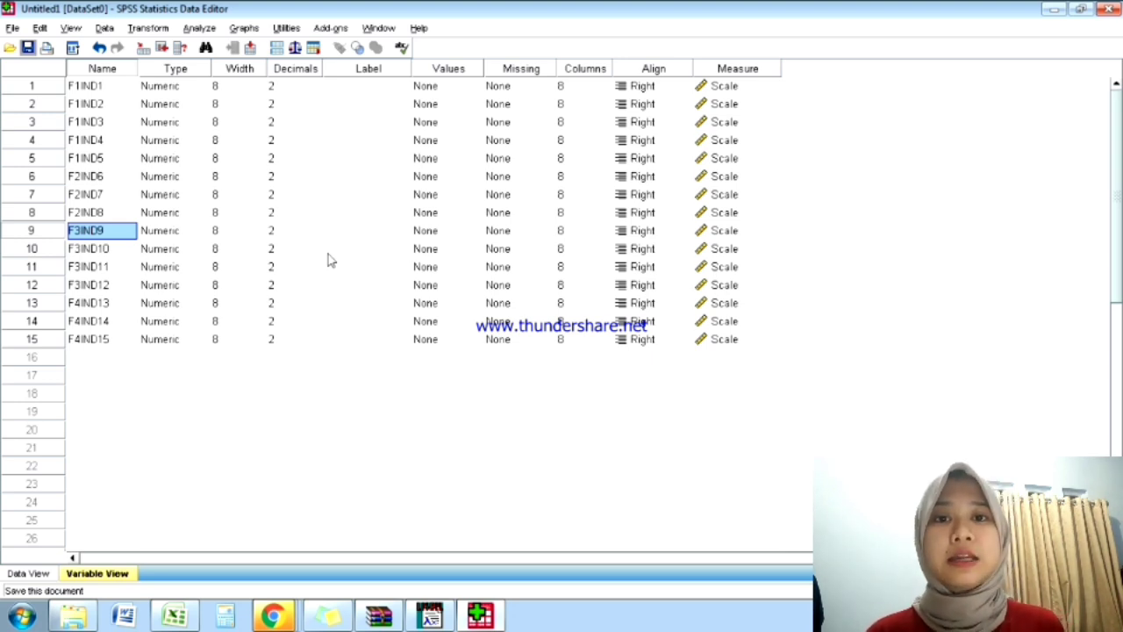
Save the dataset as an SPSS Statistics (*.sav) file named DATA in the LISREL_CONTOH folder on drive D.
key(ctrl+s)
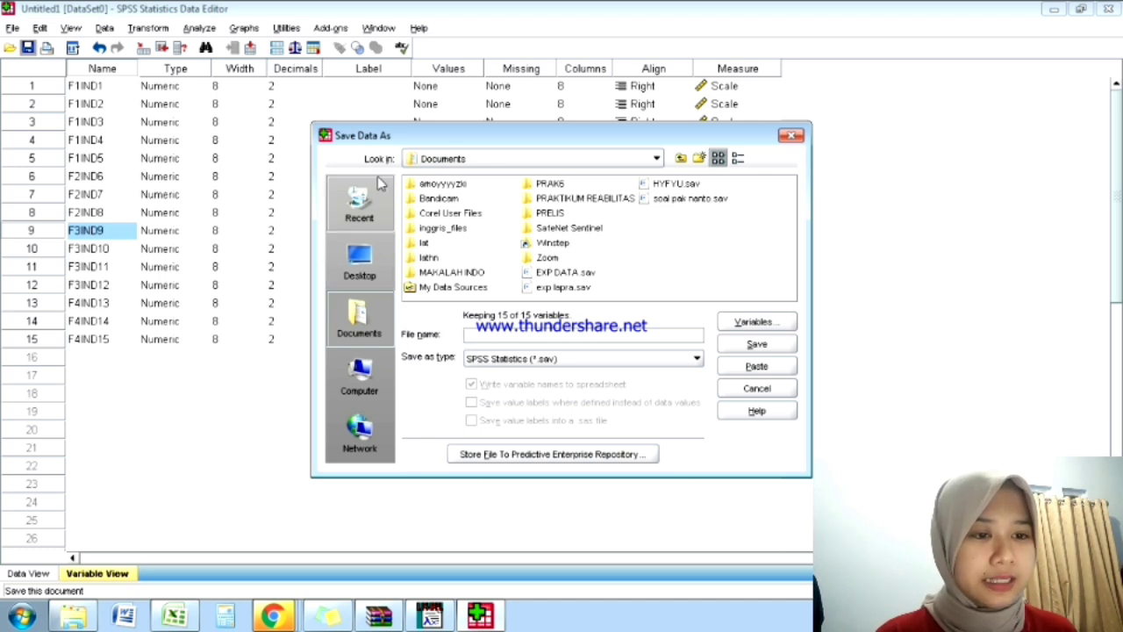
click(358, 386)
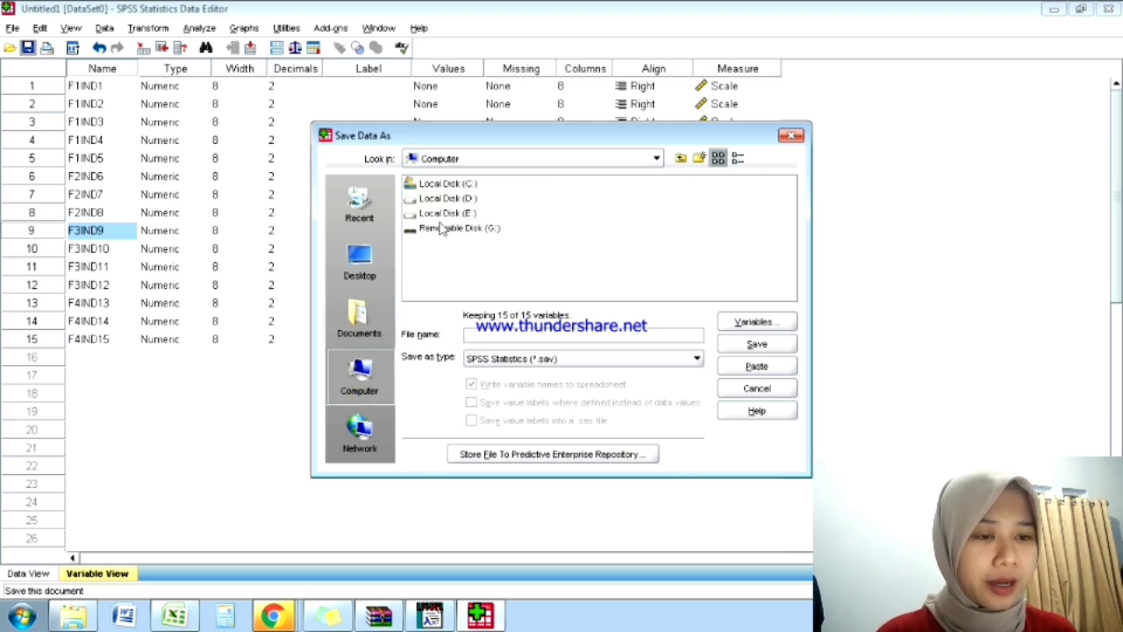
double_click(466, 200)
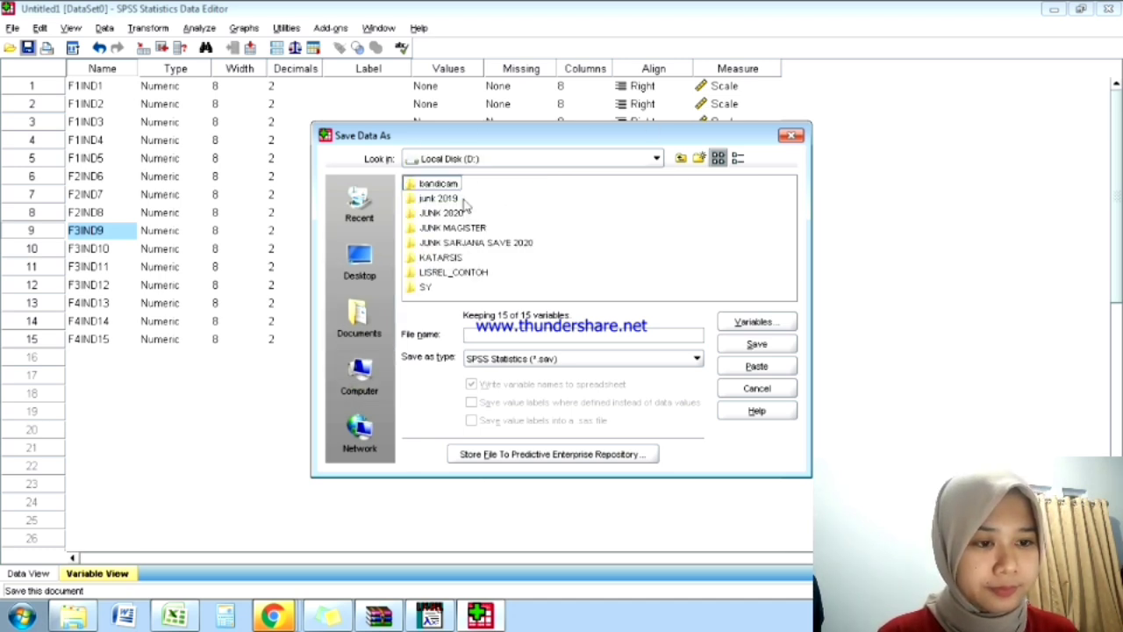
click(448, 272)
double_click(447, 272)
click(534, 338)
text(DATA)
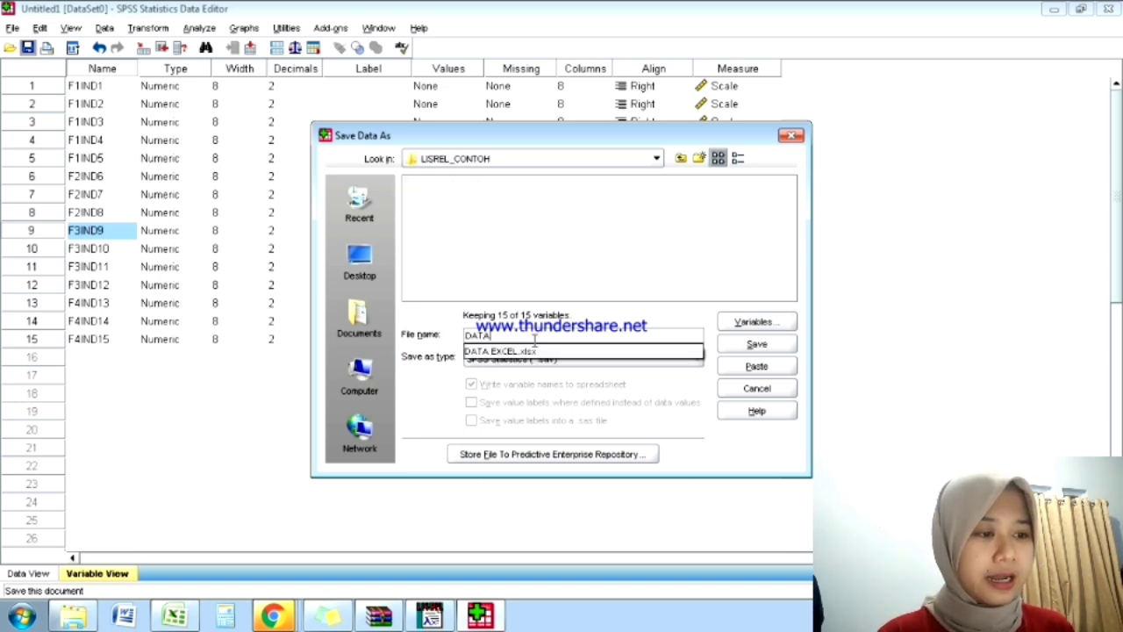
click(756, 344)
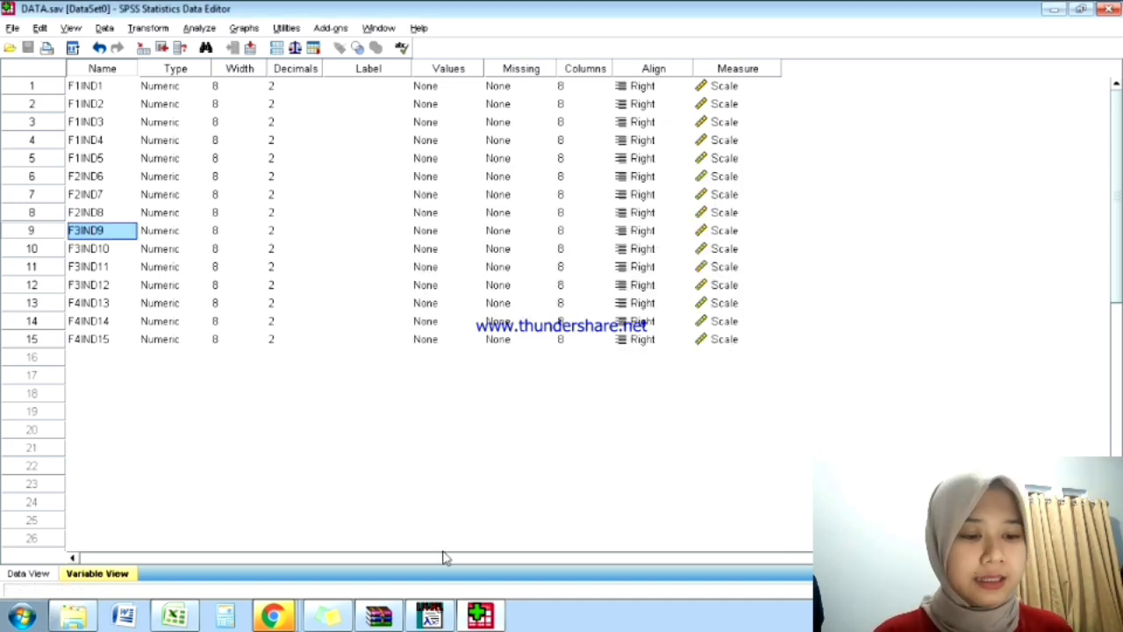
Switch to LISREL and import the SPSS for Windows (*.sav) file DATA from the LISREL_CONTOH folder on drive D.
click(429, 614)
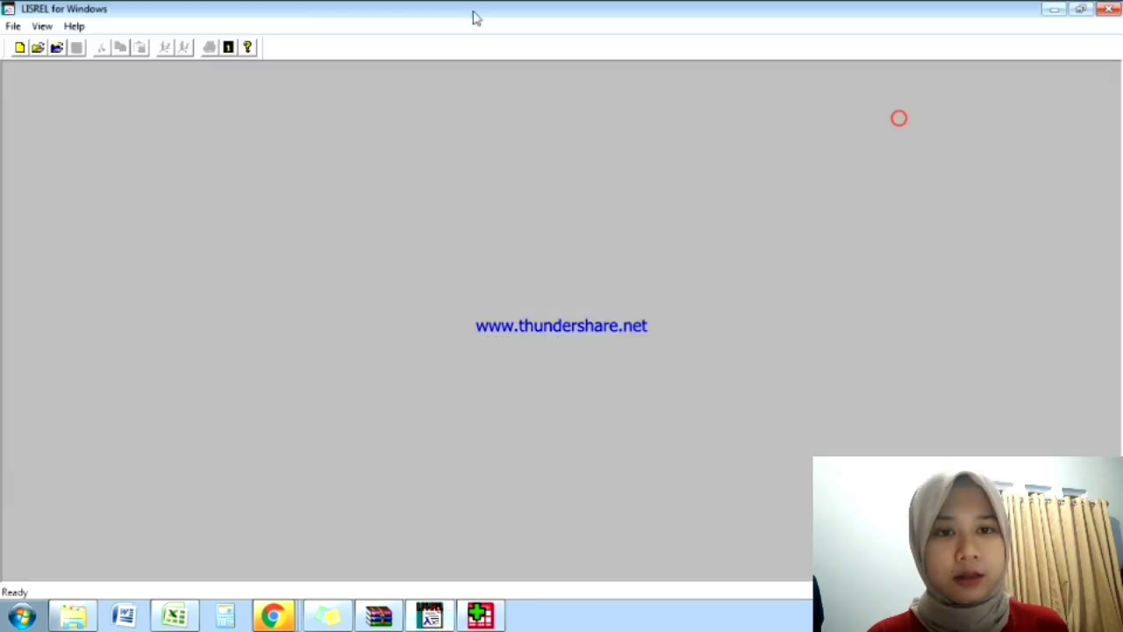
click(15, 26)
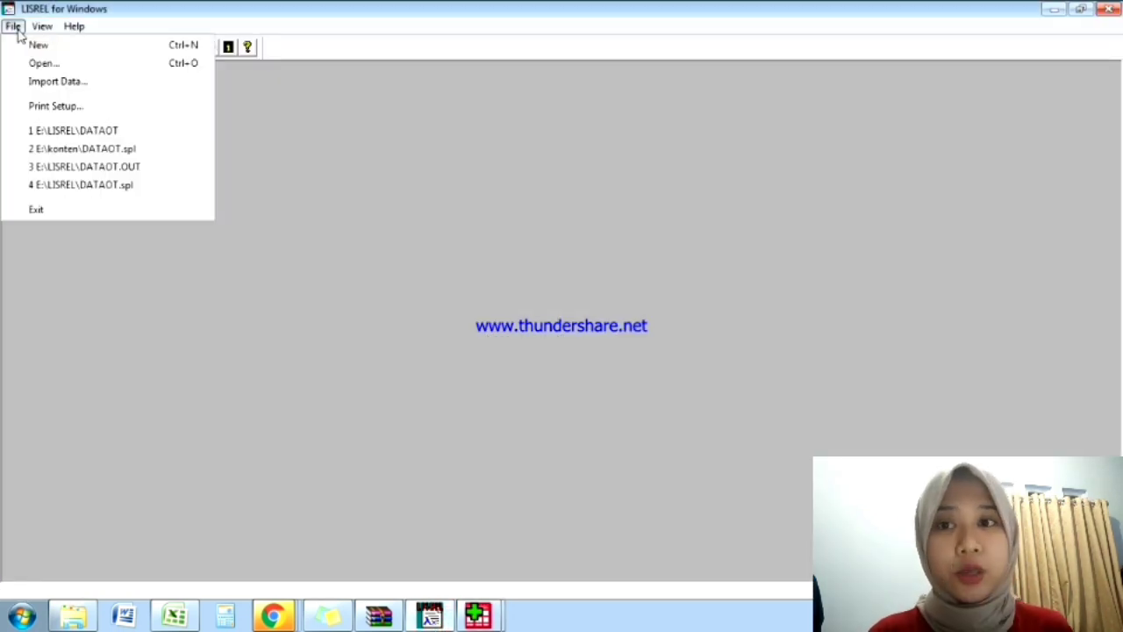
click(43, 82)
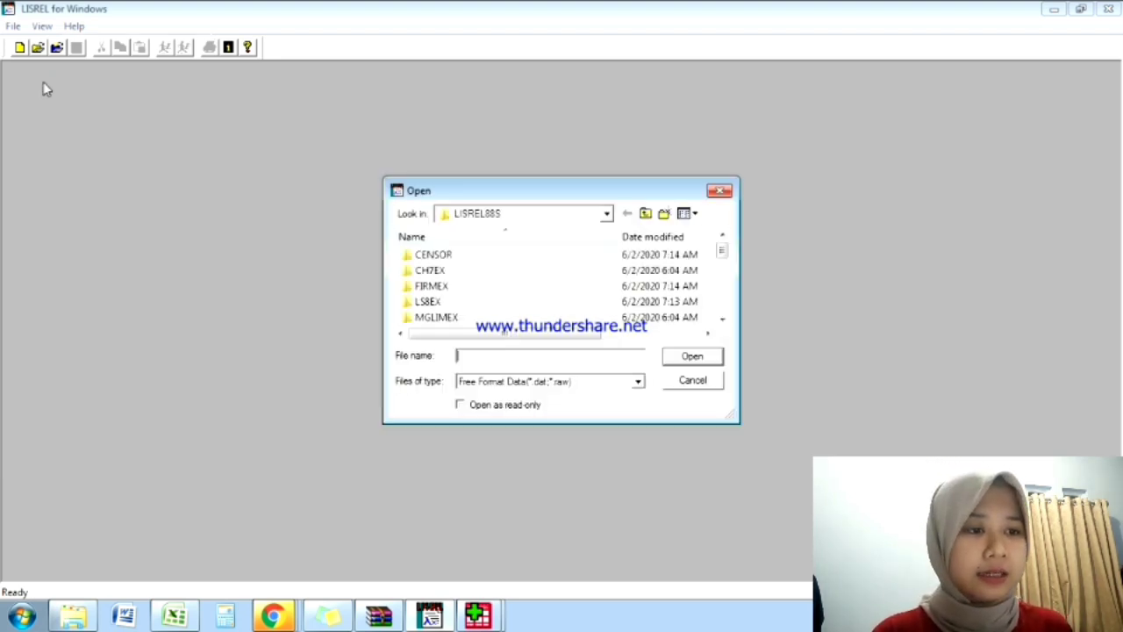
click(606, 214)
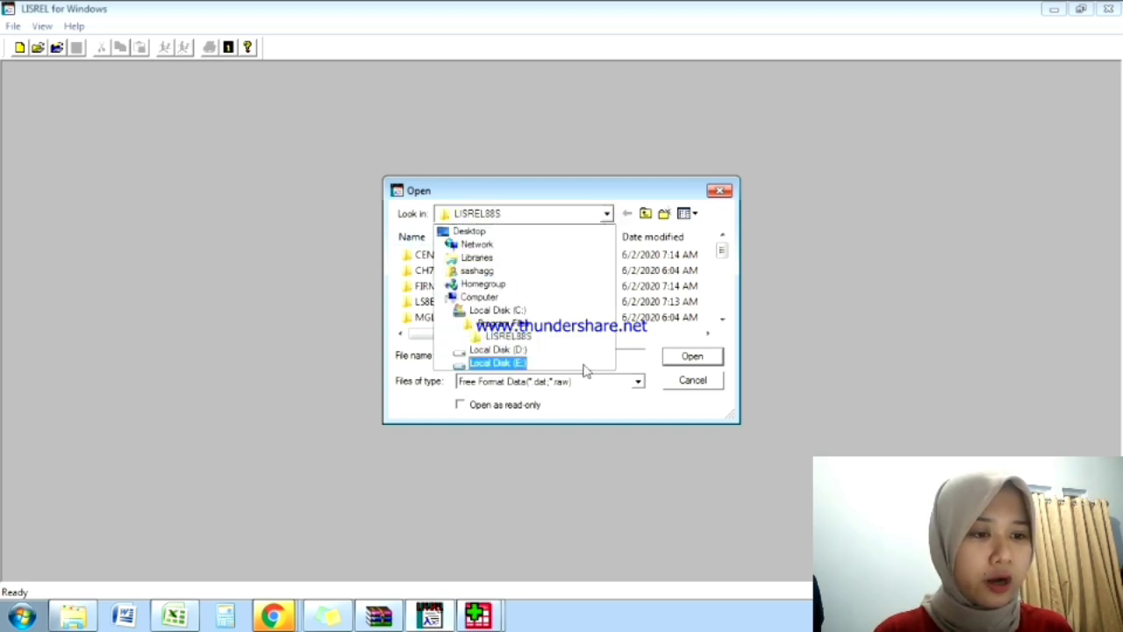
click(580, 351)
drag(725, 257, 724, 279)
double_click(566, 318)
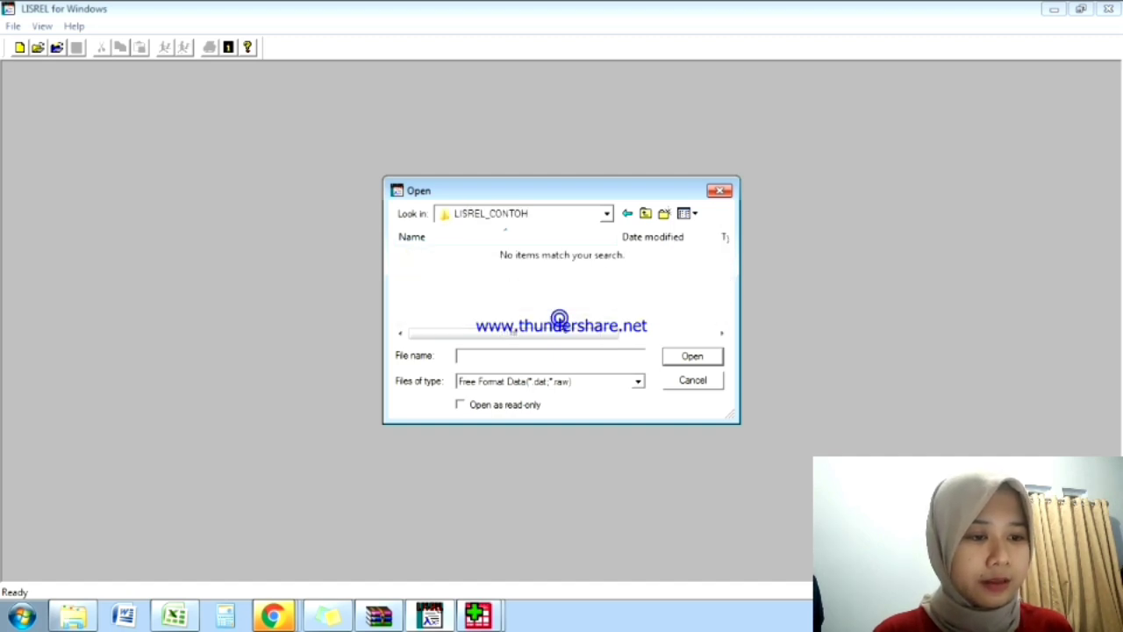
click(548, 391)
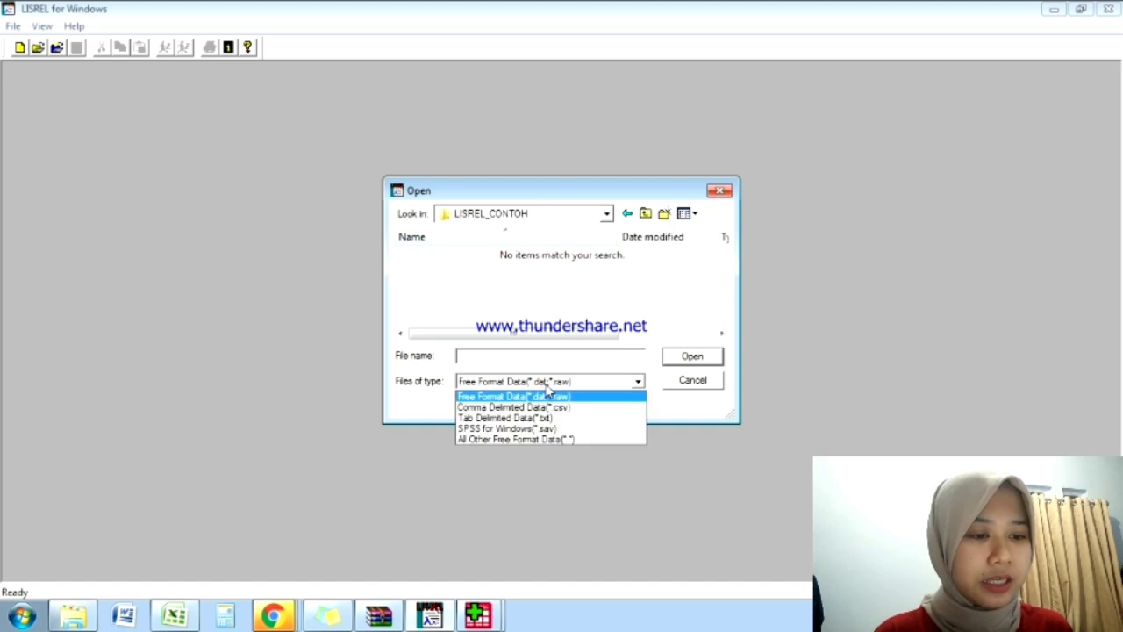
click(531, 429)
click(469, 255)
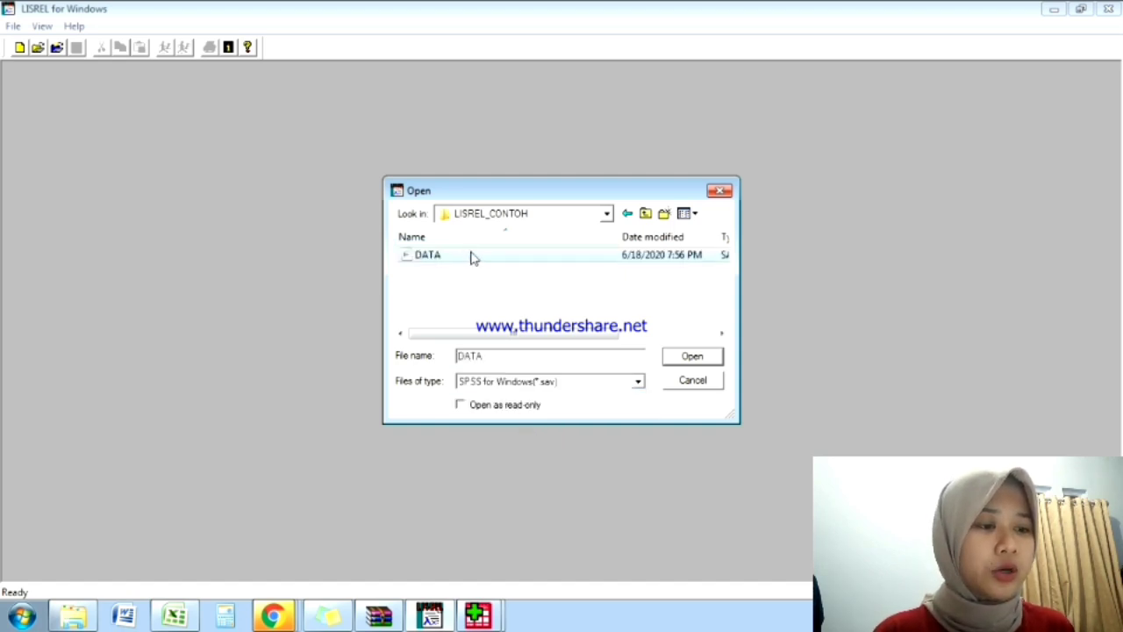
click(692, 355)
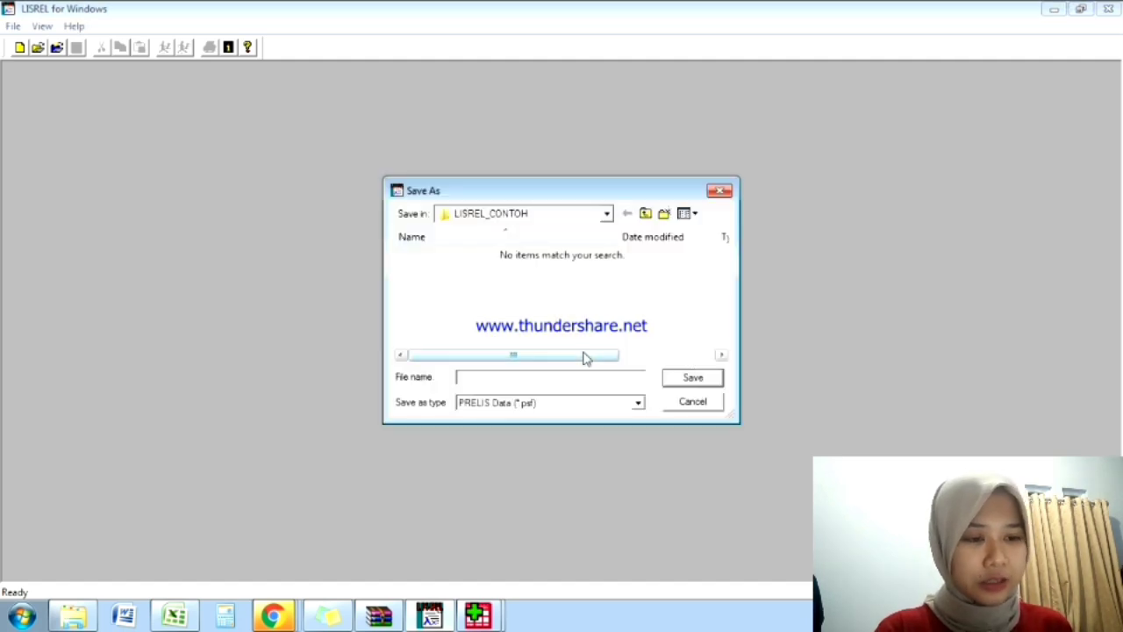
Save the imported data as a PRELIS data file named DATA in LISREL_CONTOH and maximize its window.
text(DATA)
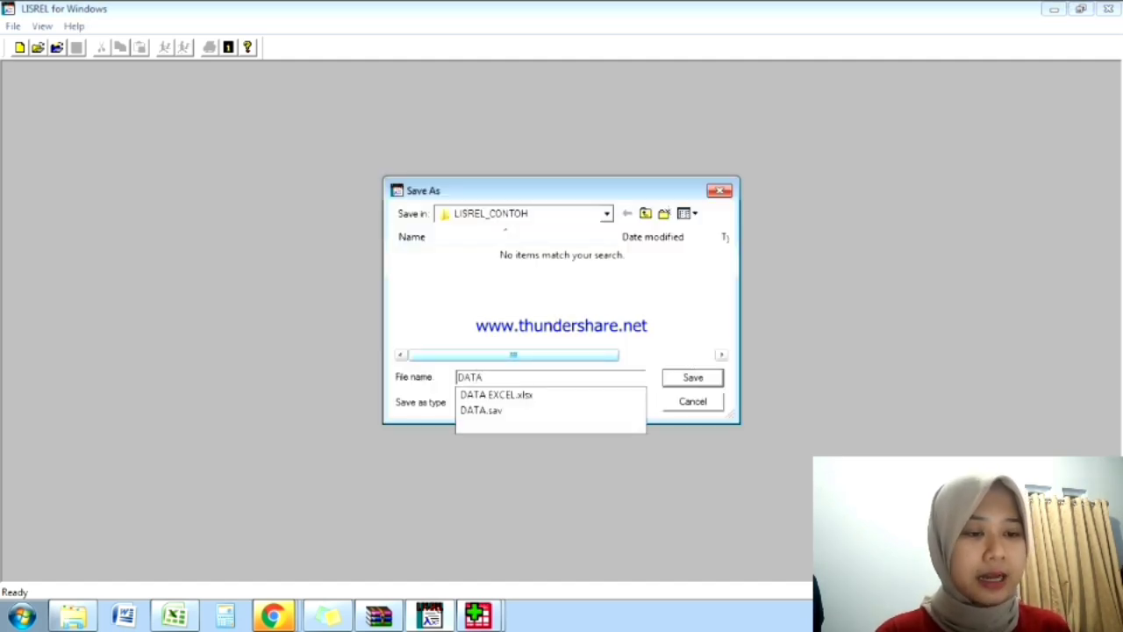
click(697, 380)
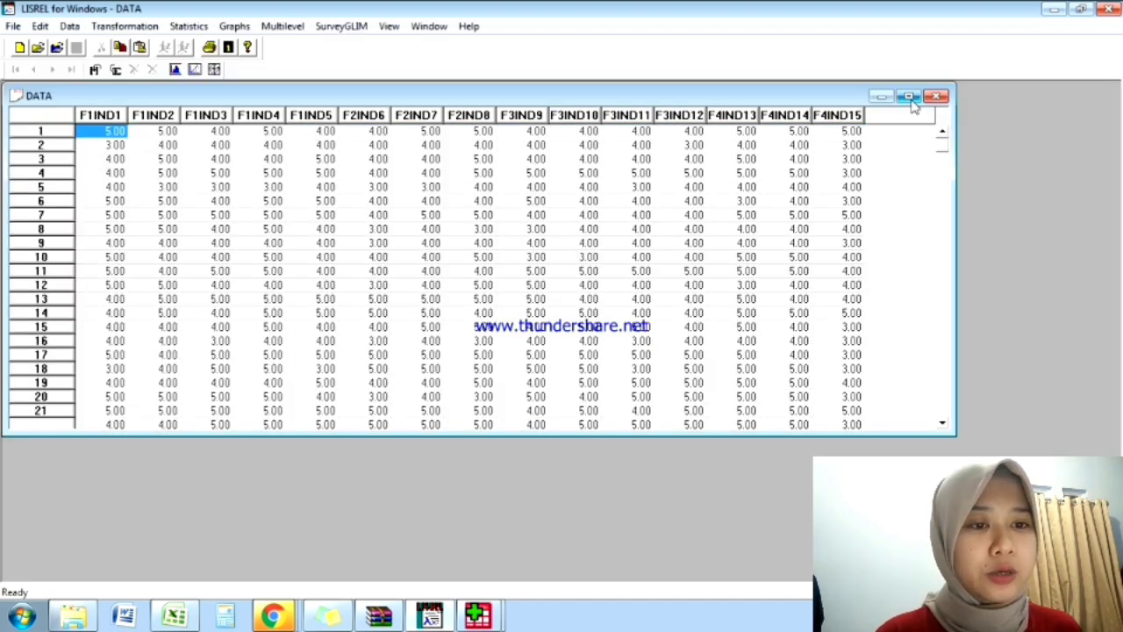
click(907, 95)
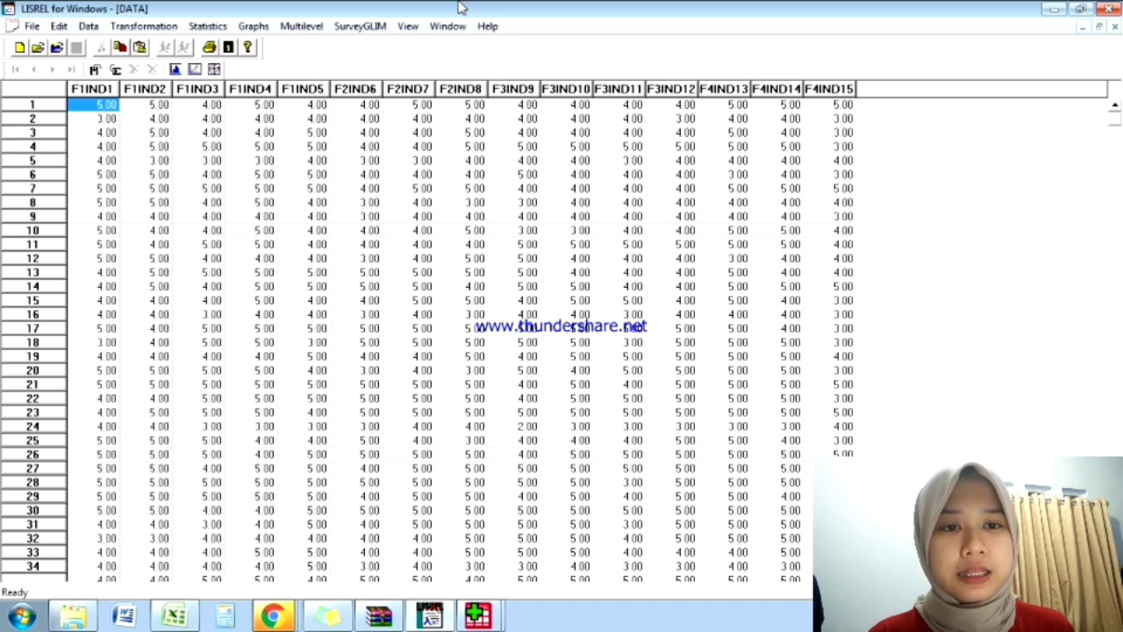
Define all the variables from F1IND1 to F4IND15 as Continuous, applying the type to all, and save the data file.
click(88, 27)
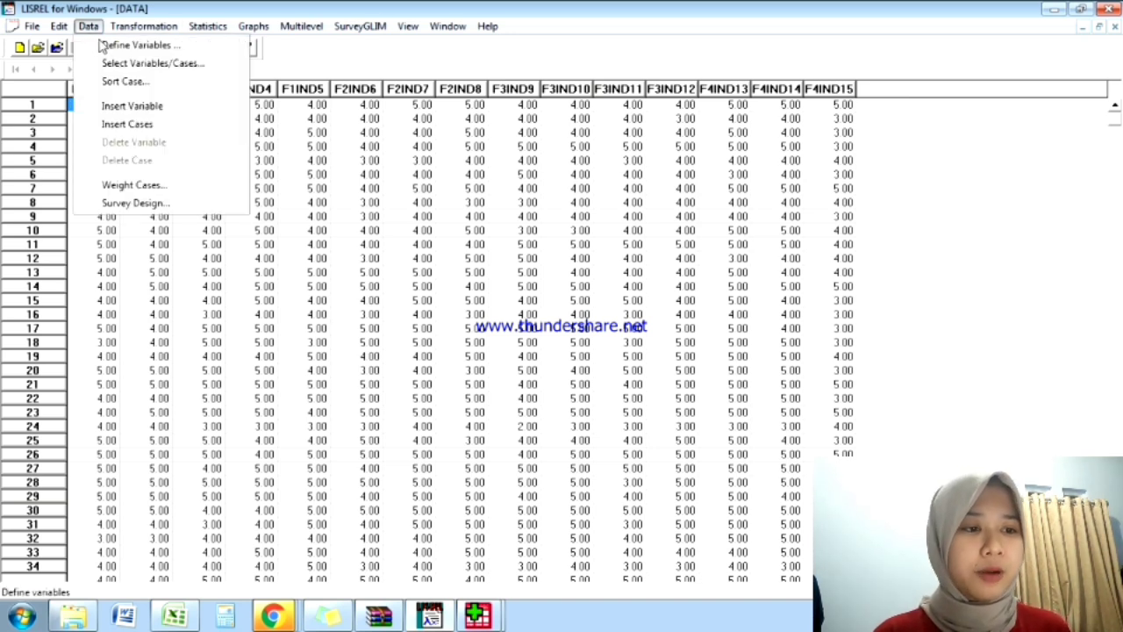
click(105, 44)
click(504, 216)
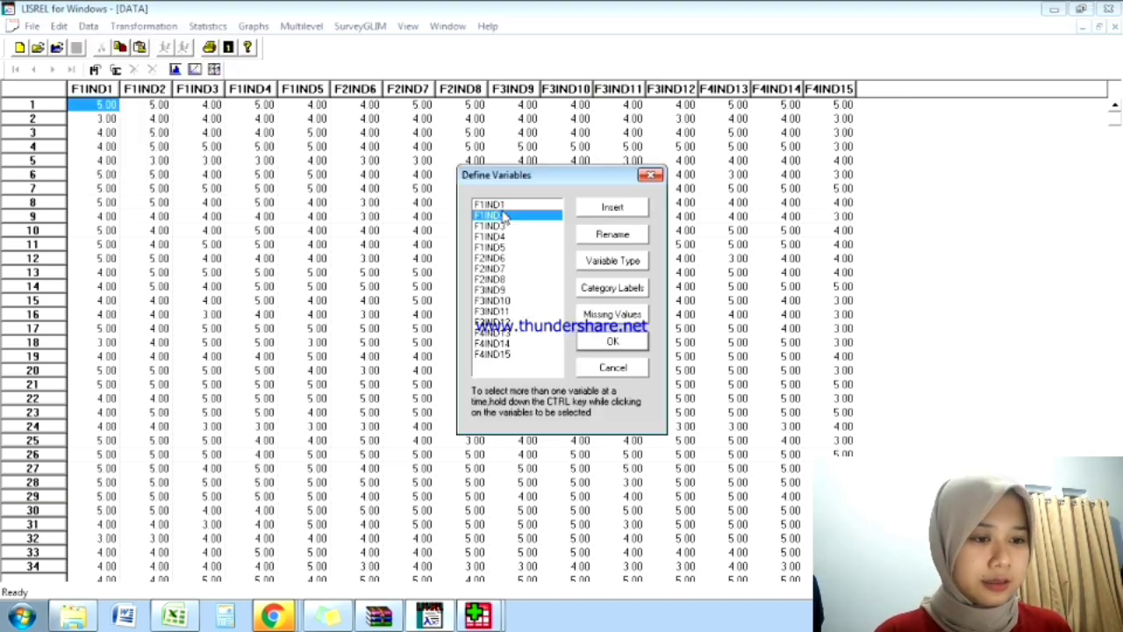
click(500, 354)
key(shift+Up)
key(shift+Up)
key(shift+Up)
key(shift+Up)
key(shift+Up)
key(shift+Up)
key(shift+Up)
key(shift+Up)
key(shift+Up)
key(shift+Up)
key(shift+Up)
key(shift+Up)
key(shift+Up)
key(shift+Up)
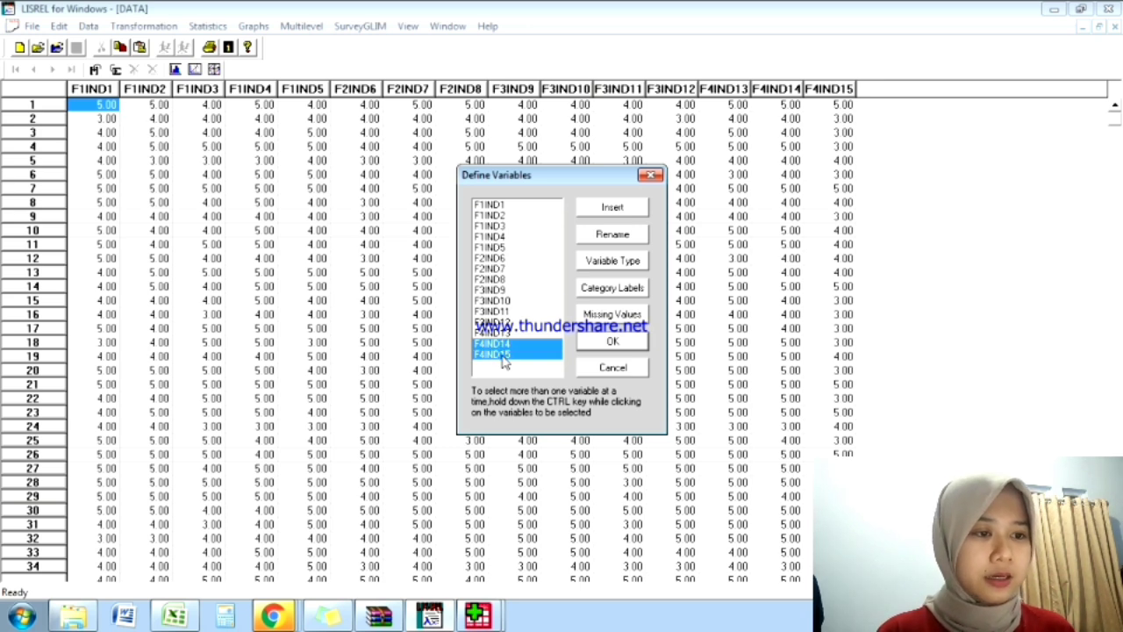
click(631, 261)
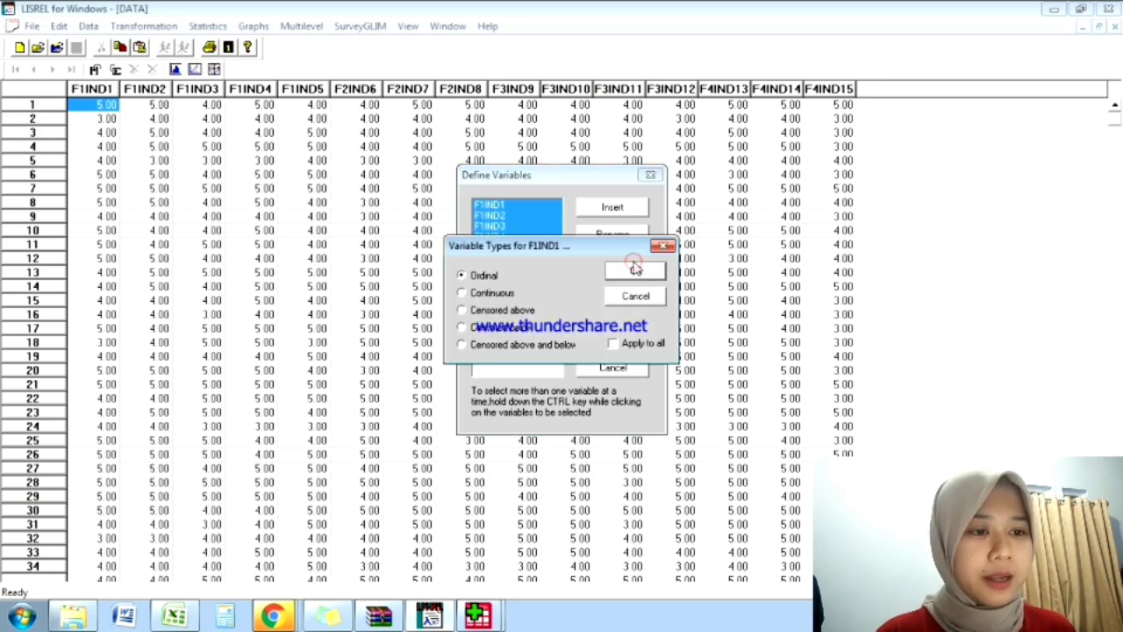
click(500, 293)
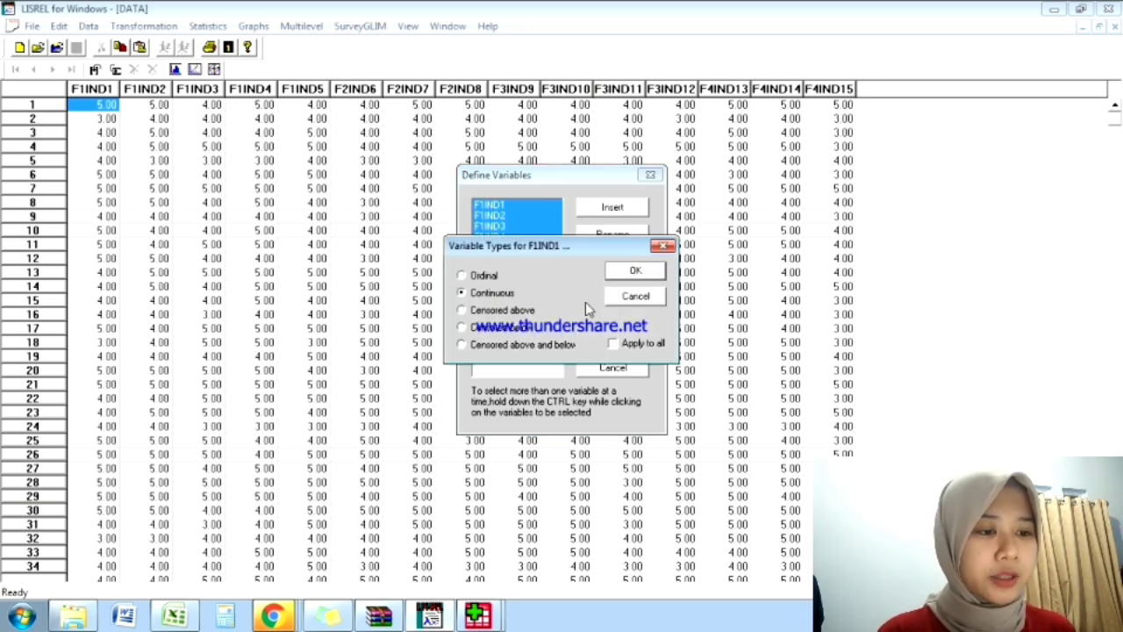
click(613, 343)
click(636, 274)
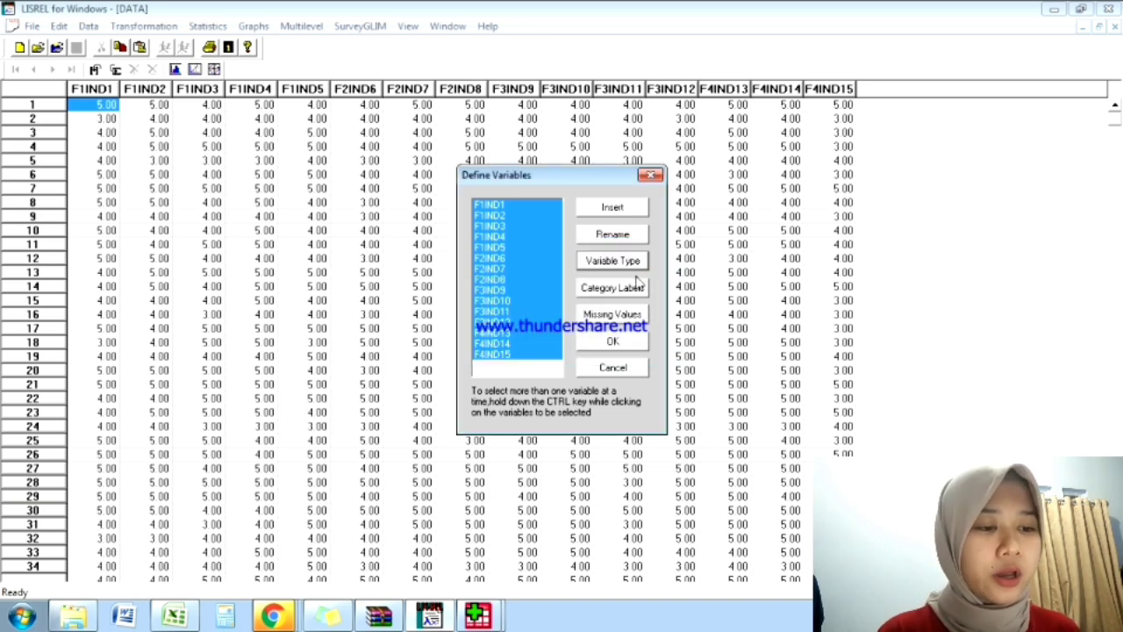
click(613, 343)
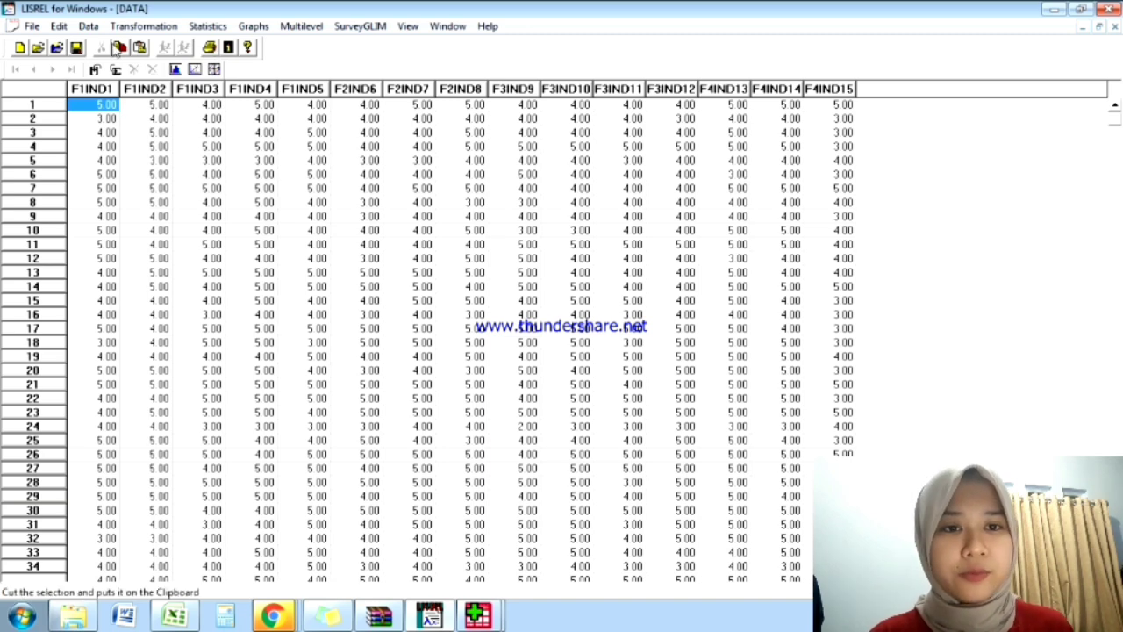
click(81, 48)
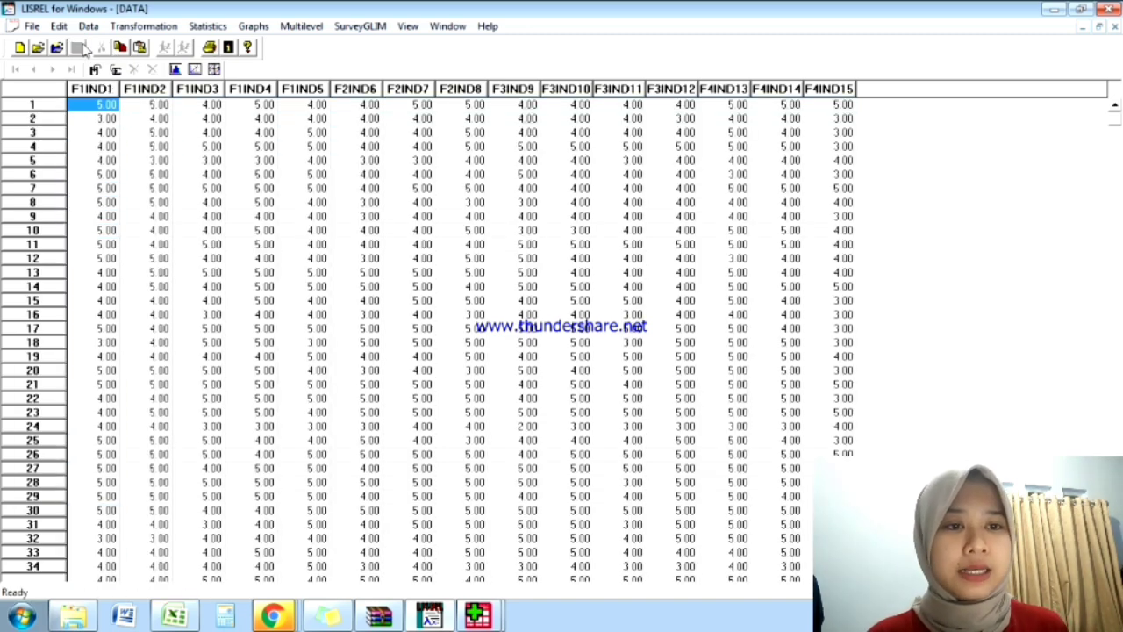
Generate the PRELIS output with Correlations as the moment matrix, saved to the file DATA.COR.
click(227, 27)
click(239, 342)
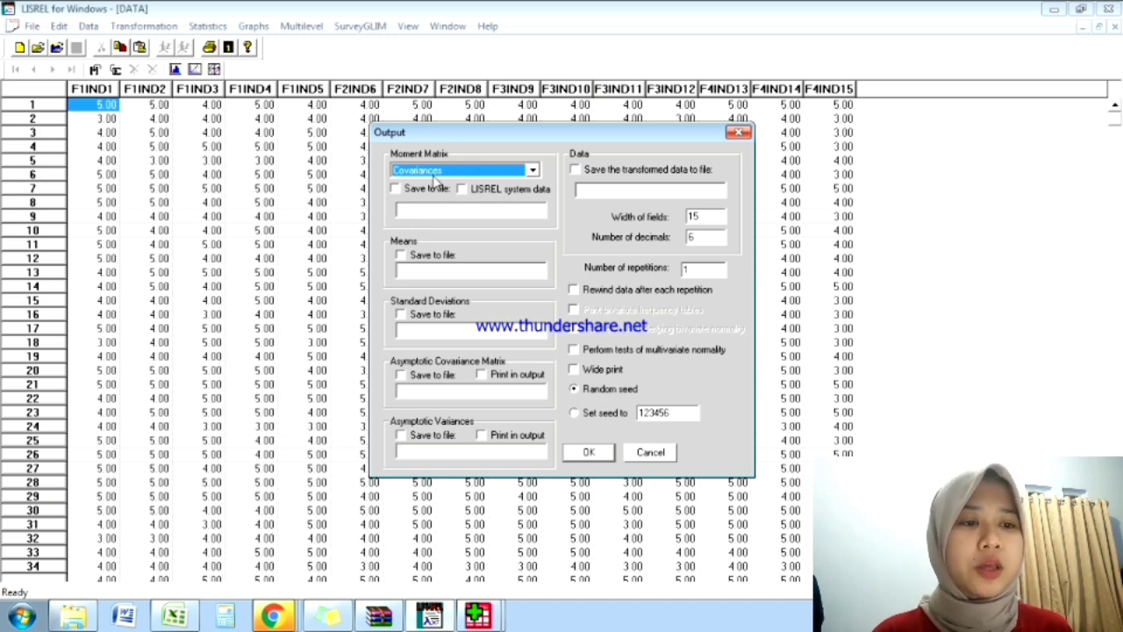
click(434, 172)
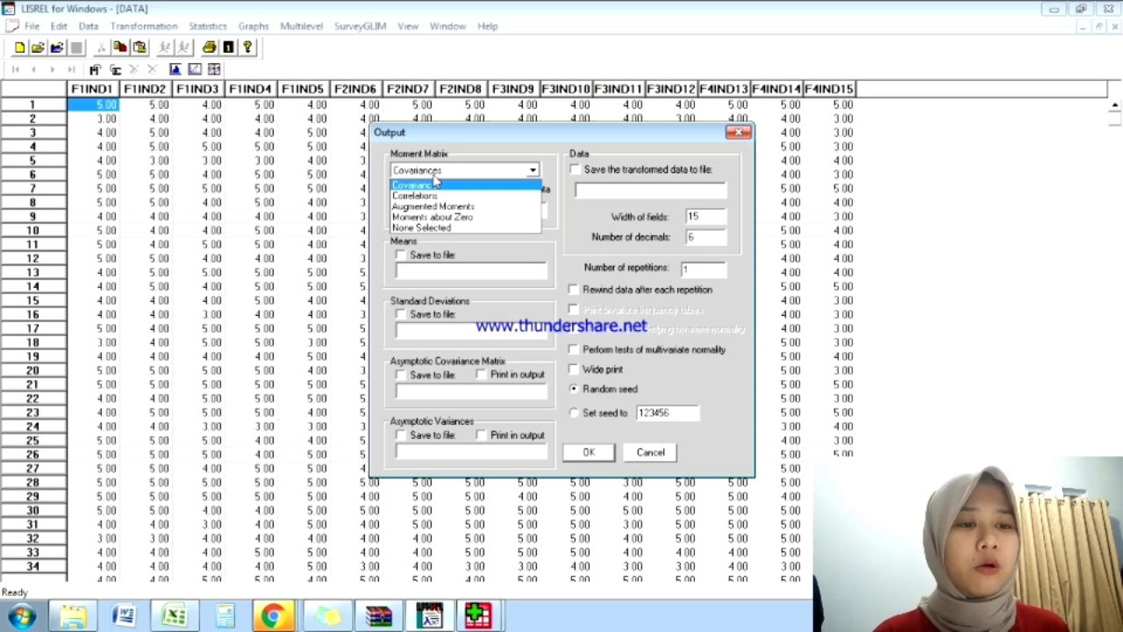
click(437, 196)
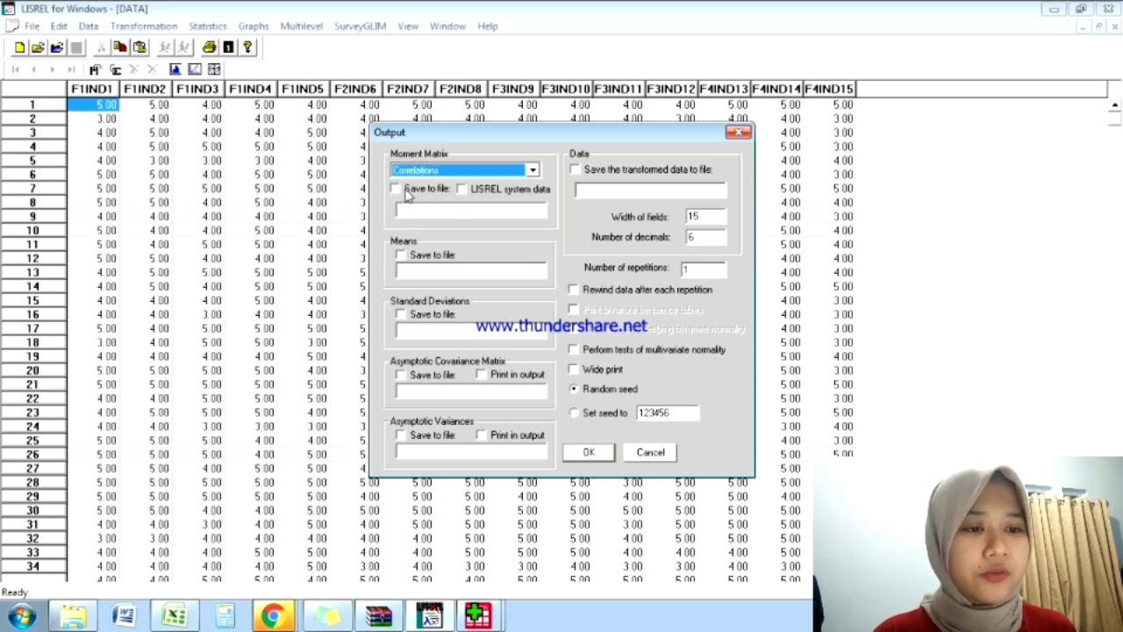
click(407, 193)
click(436, 213)
text(DATA.COR)
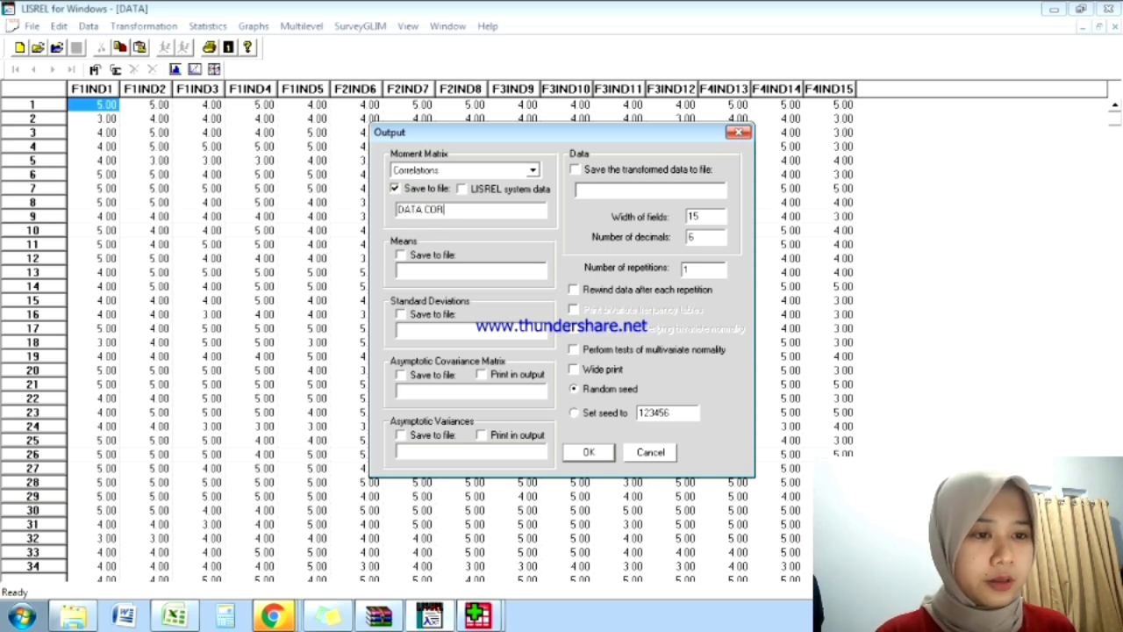
click(589, 453)
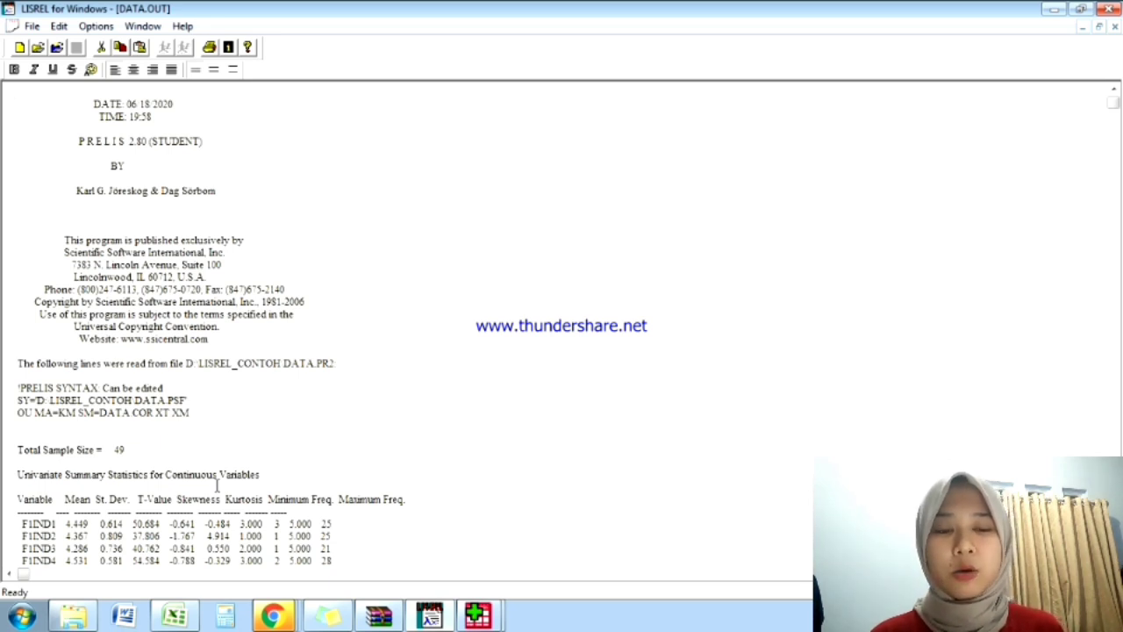
Switch to Windows Explorer, view DATA.COR from the LISREL_CONTOH folder on drive D in Notepad, and close it.
click(73, 617)
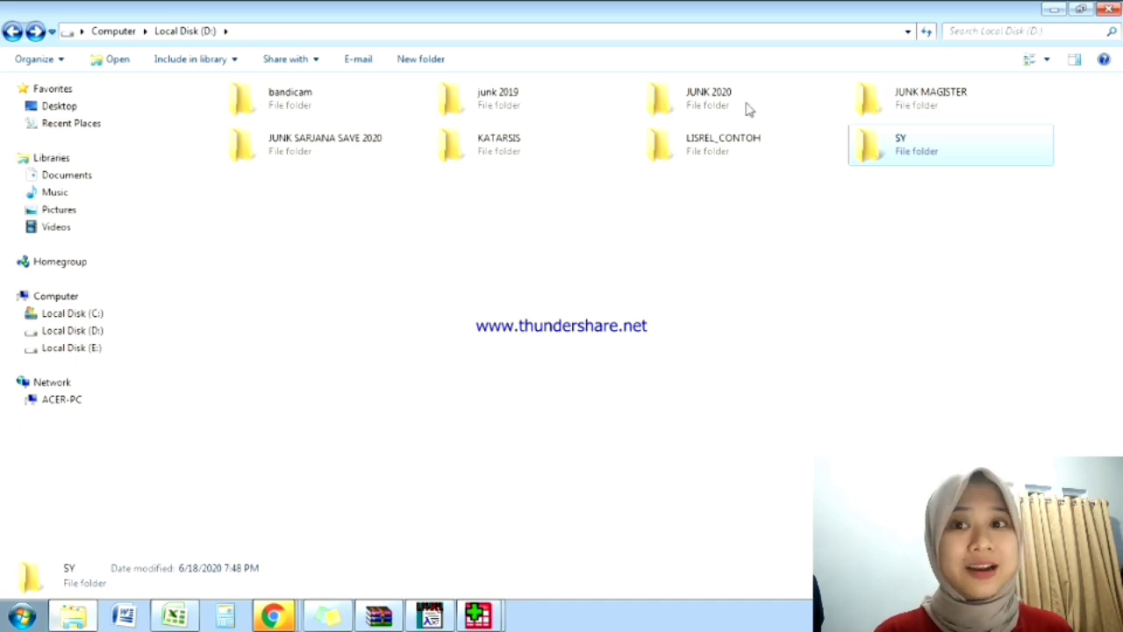
click(737, 149)
double_click(737, 149)
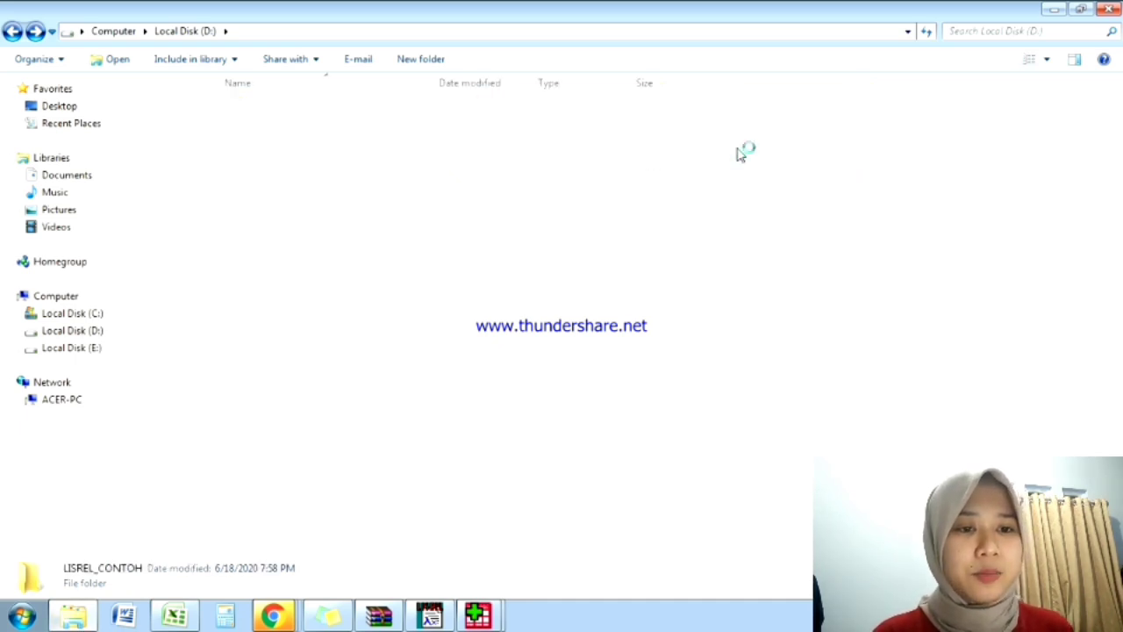
click(604, 128)
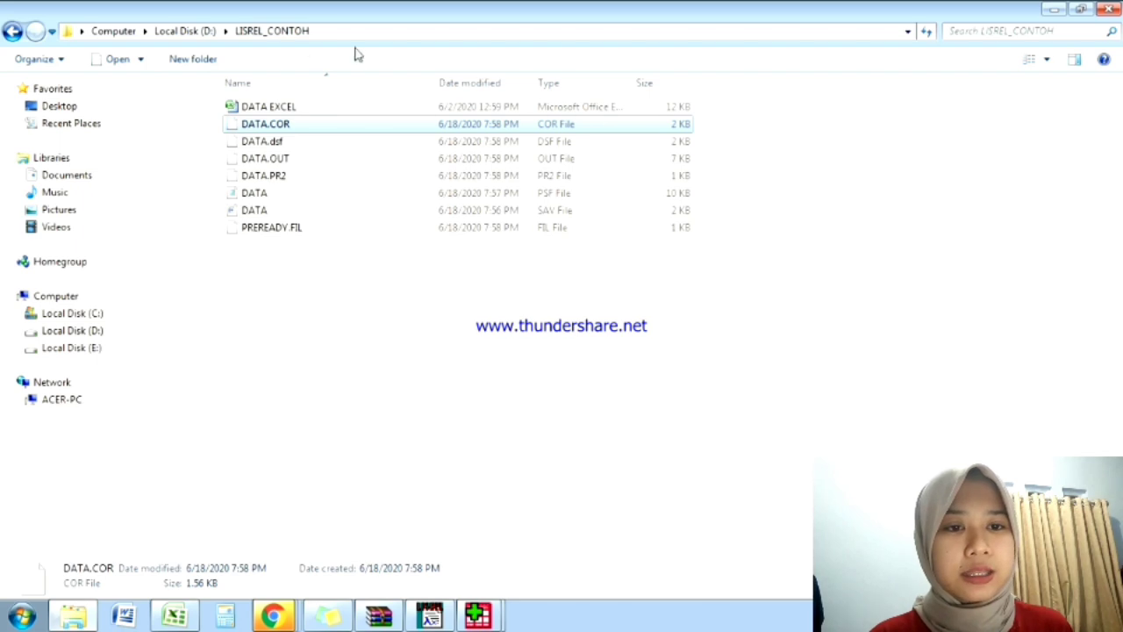
click(141, 59)
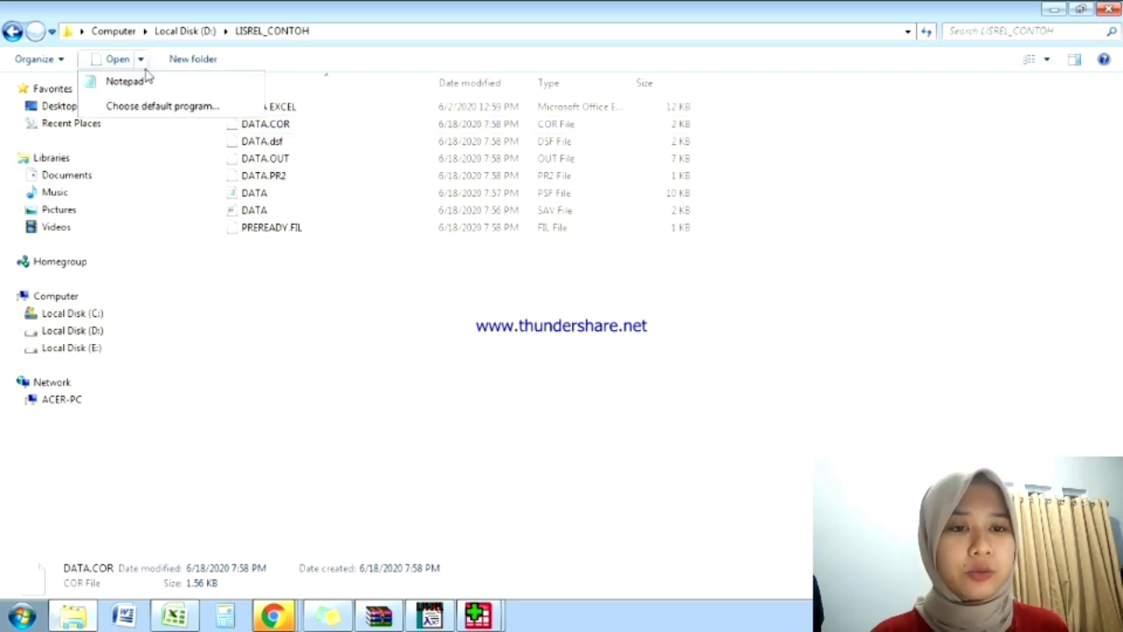
click(128, 82)
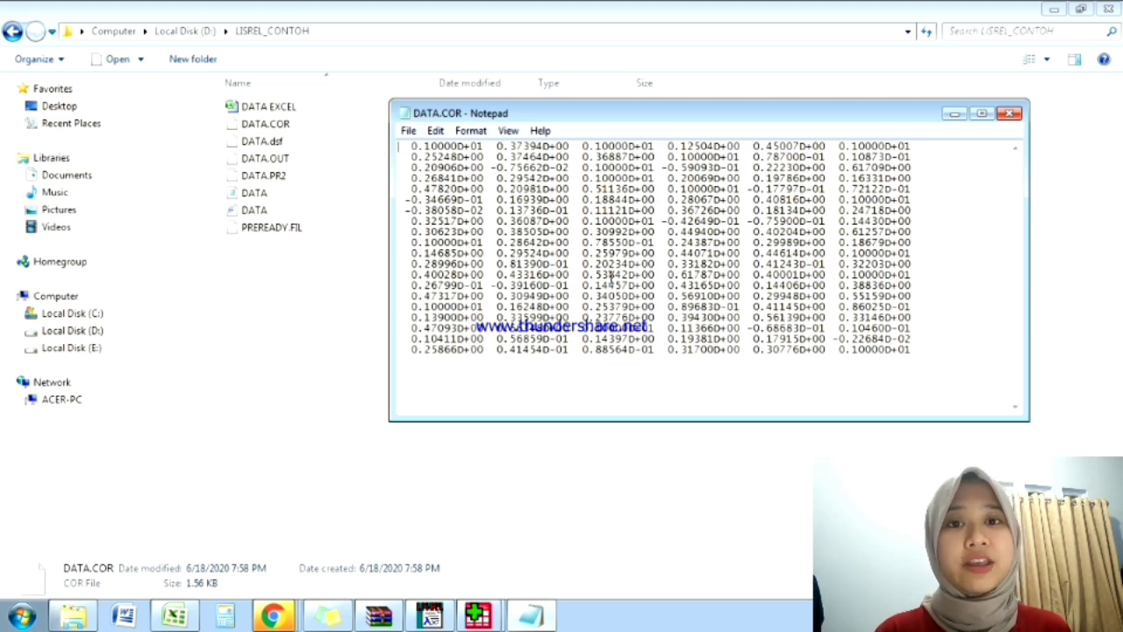
click(1008, 113)
Switch back to LISREL and create a new file of the Syntax Only type.
click(429, 615)
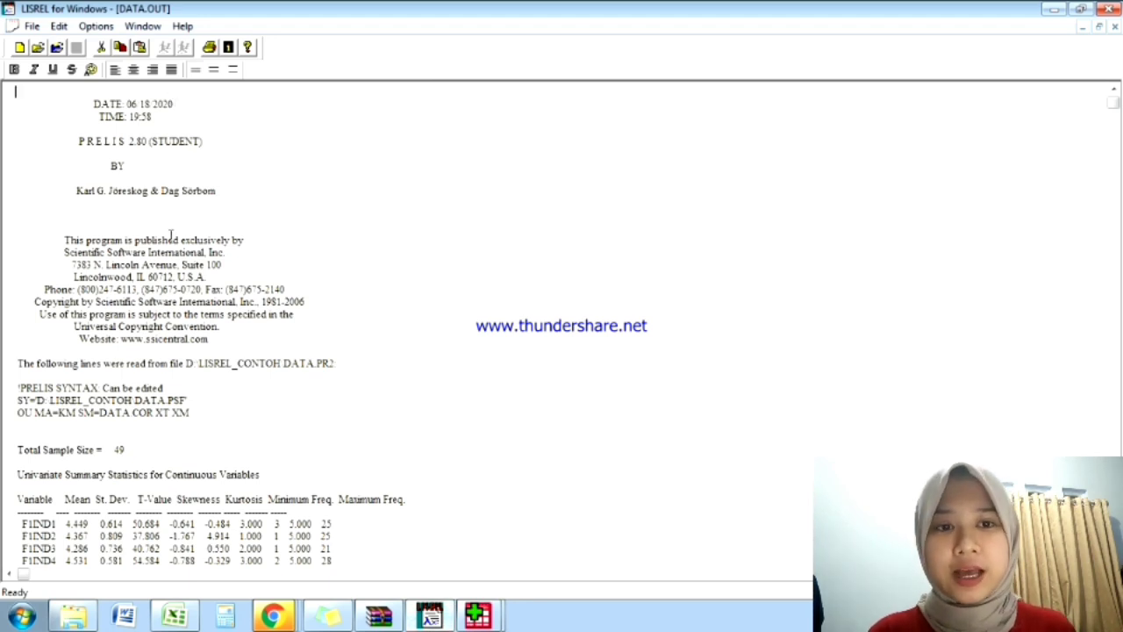
click(33, 27)
click(33, 27)
click(33, 27)
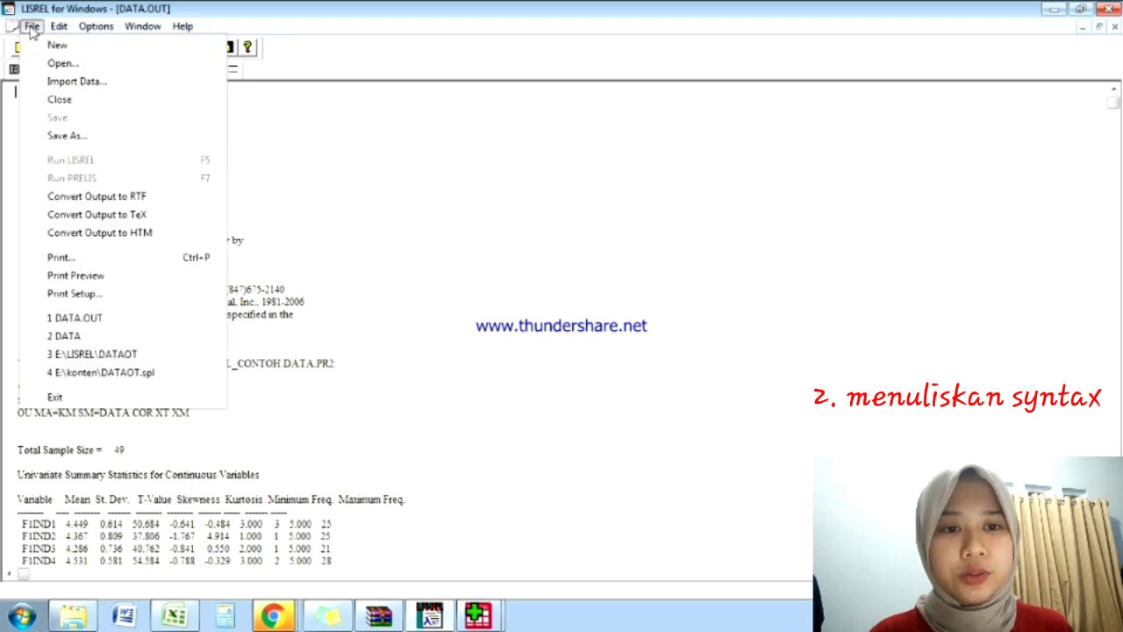
click(54, 45)
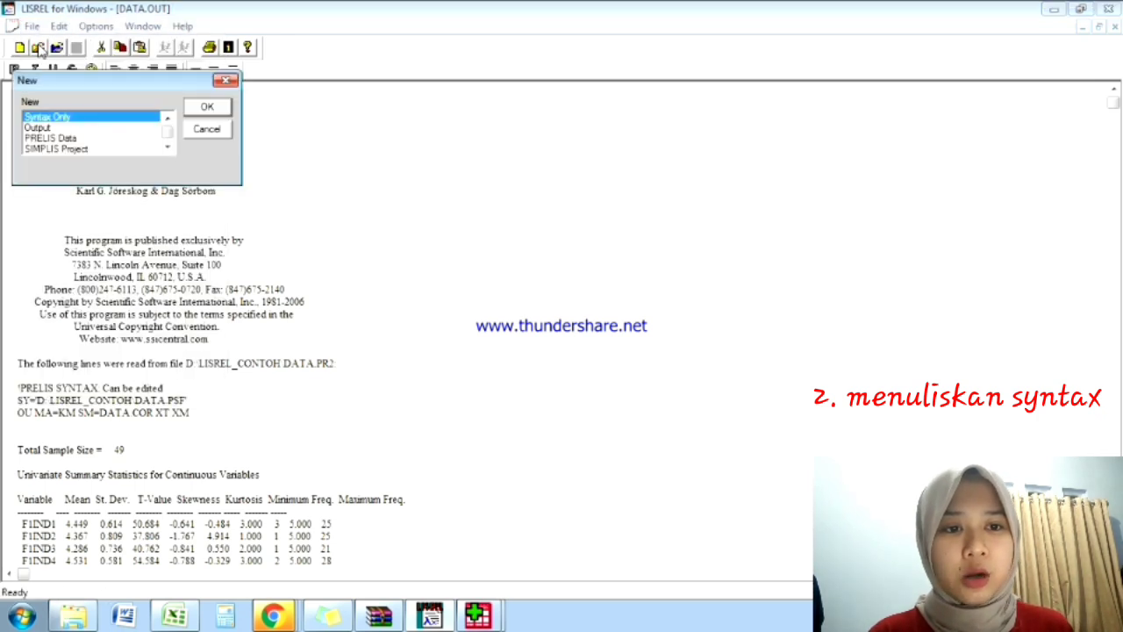
click(204, 108)
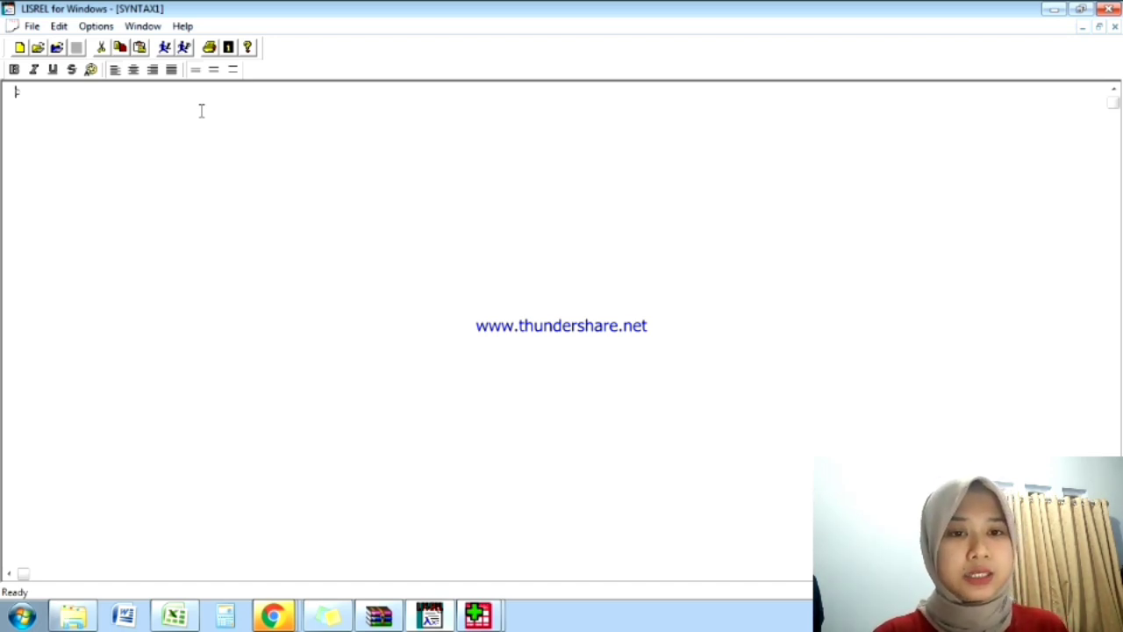
Enter the title line "CNTOH 4 FAKTOR 1ST ORDER" in the new syntax file.
text(CN)
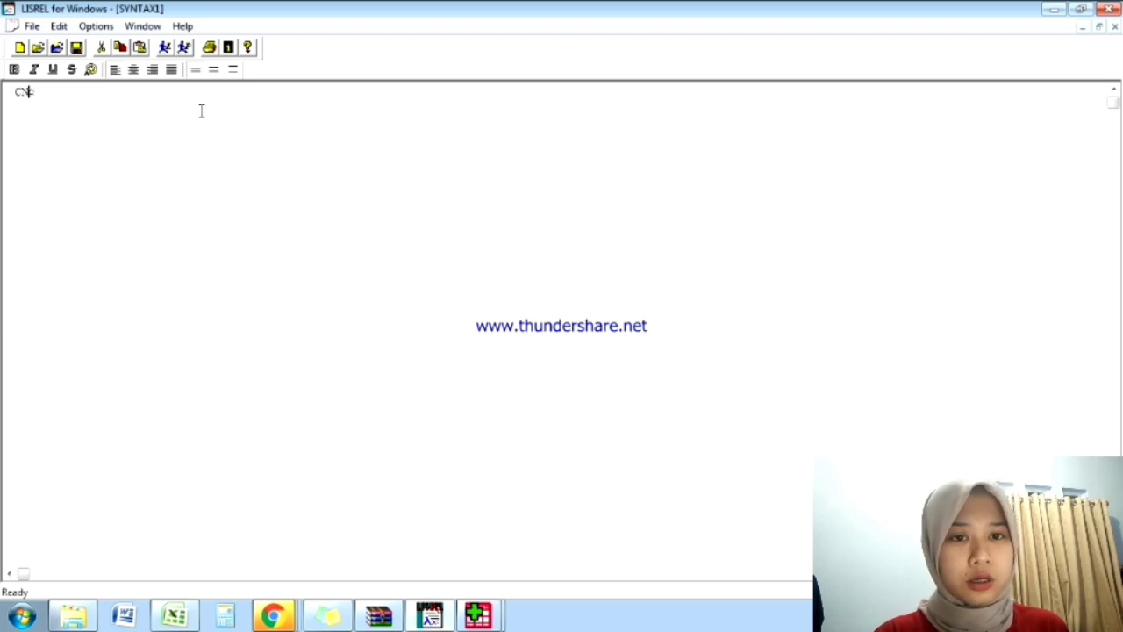
text(IOH)
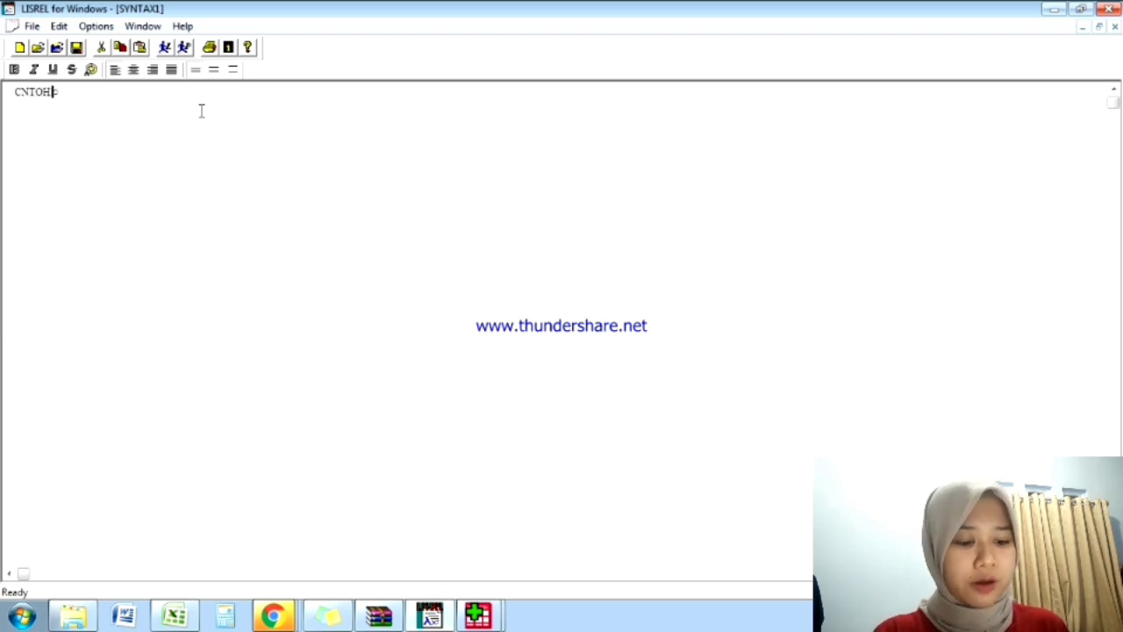
text( 4 FAKTOR :)
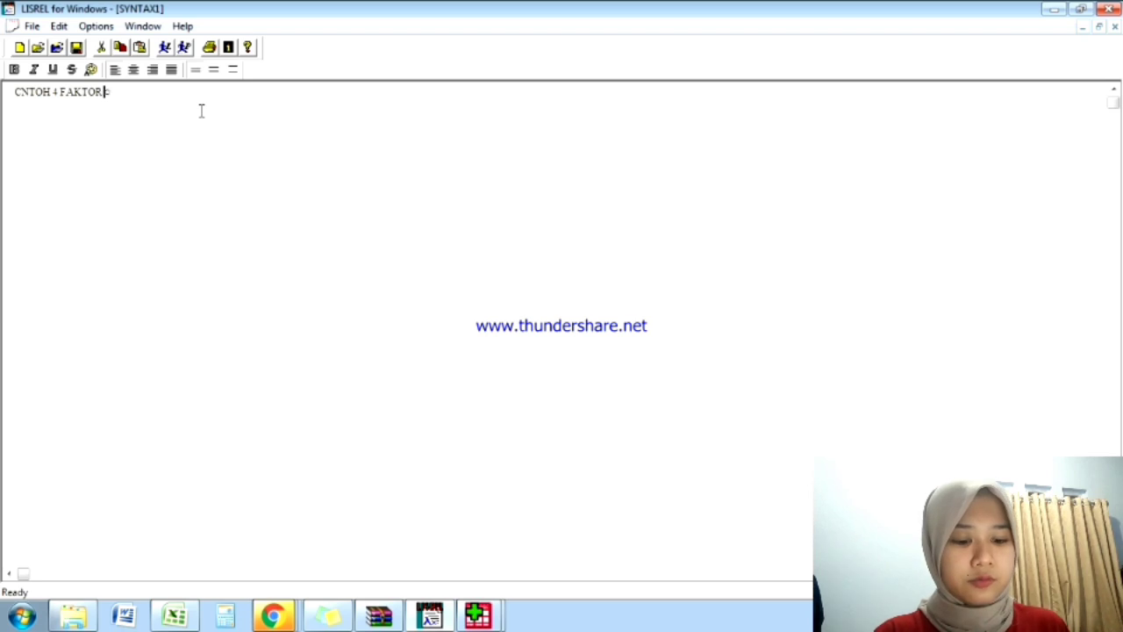
text(1ST ORD)
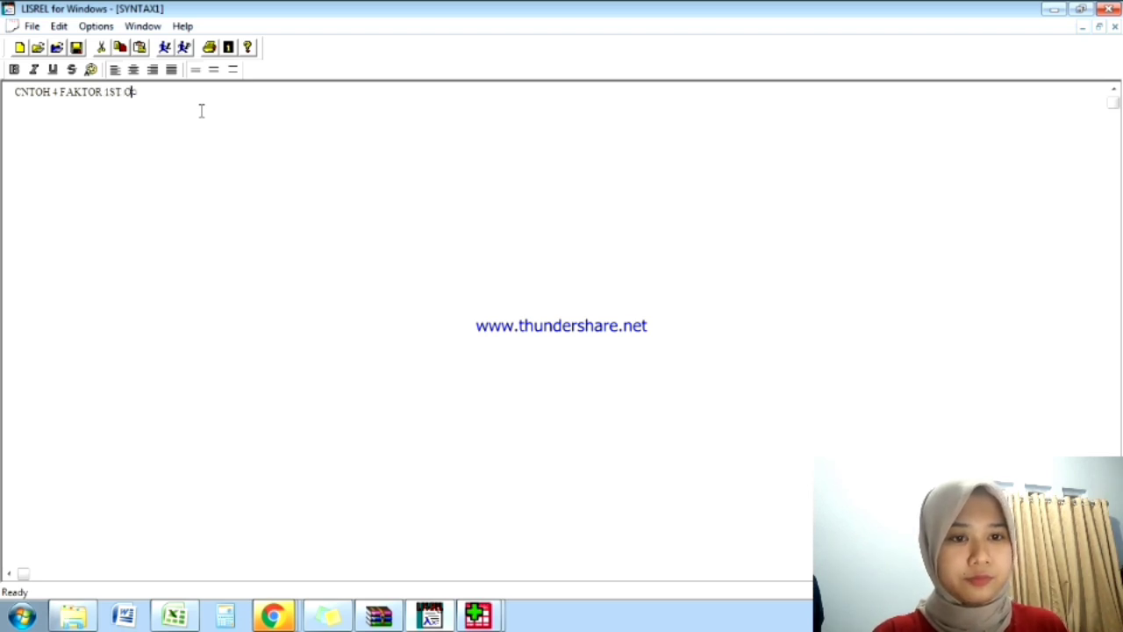
text(ER)
key(Return)
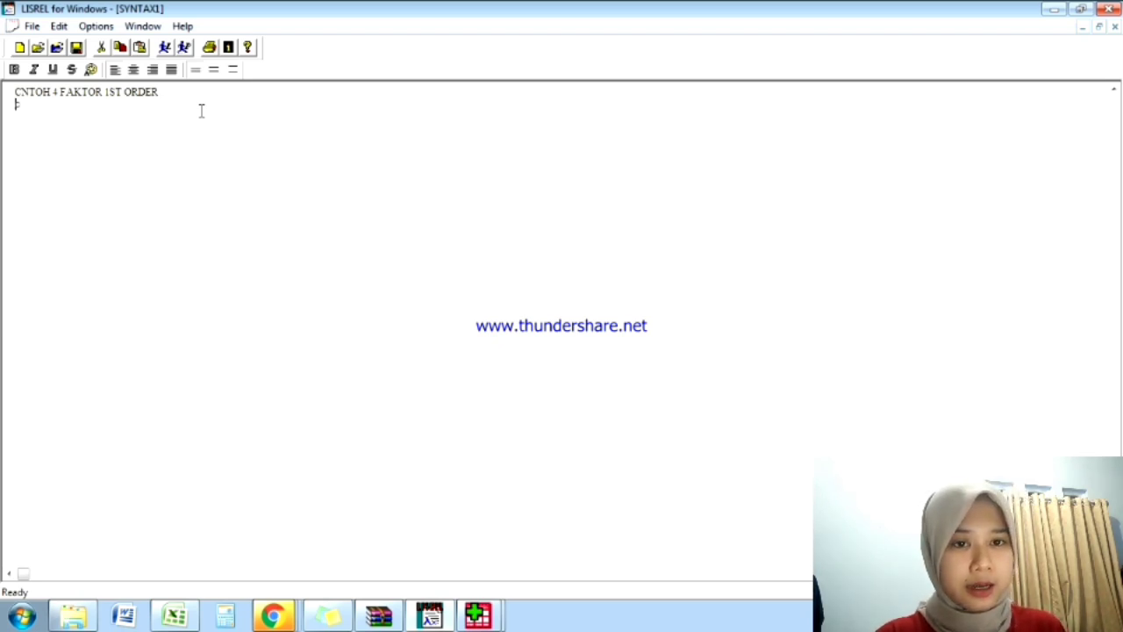
Write the data specification "DA NI=15 NO=49 MA=PM" on the second line of the syntax.
text(DA)
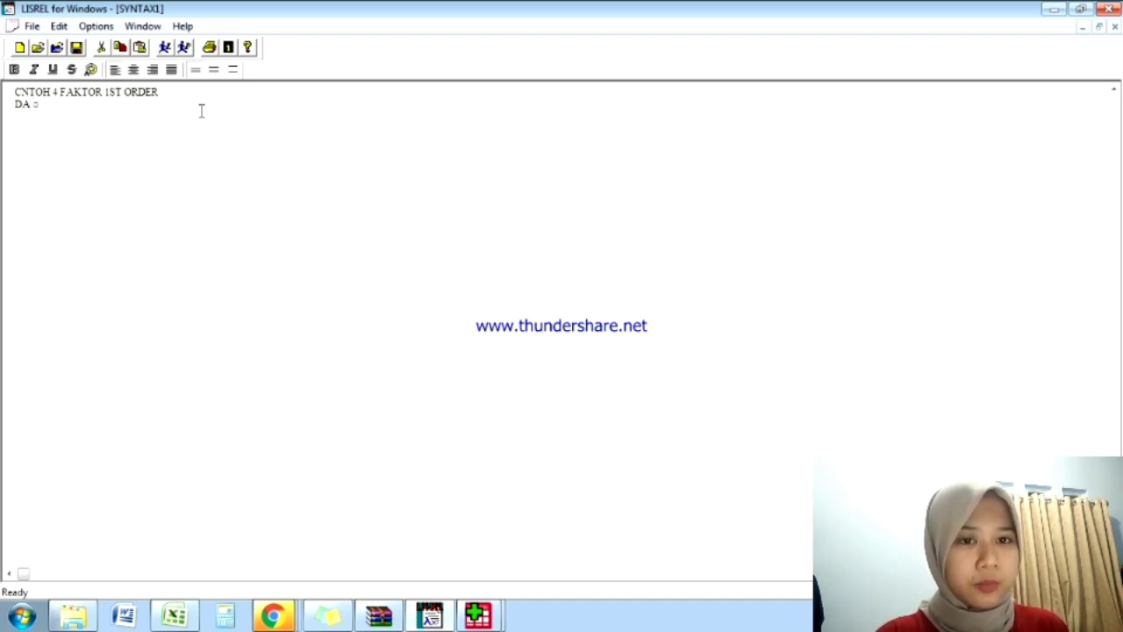
text(NI)
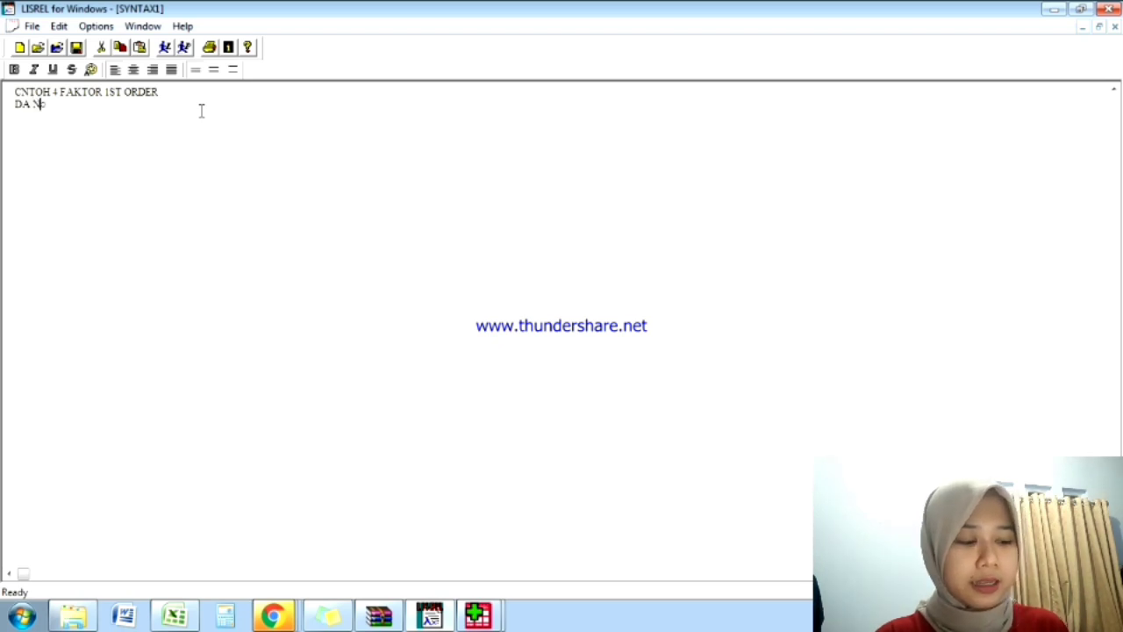
text(=)
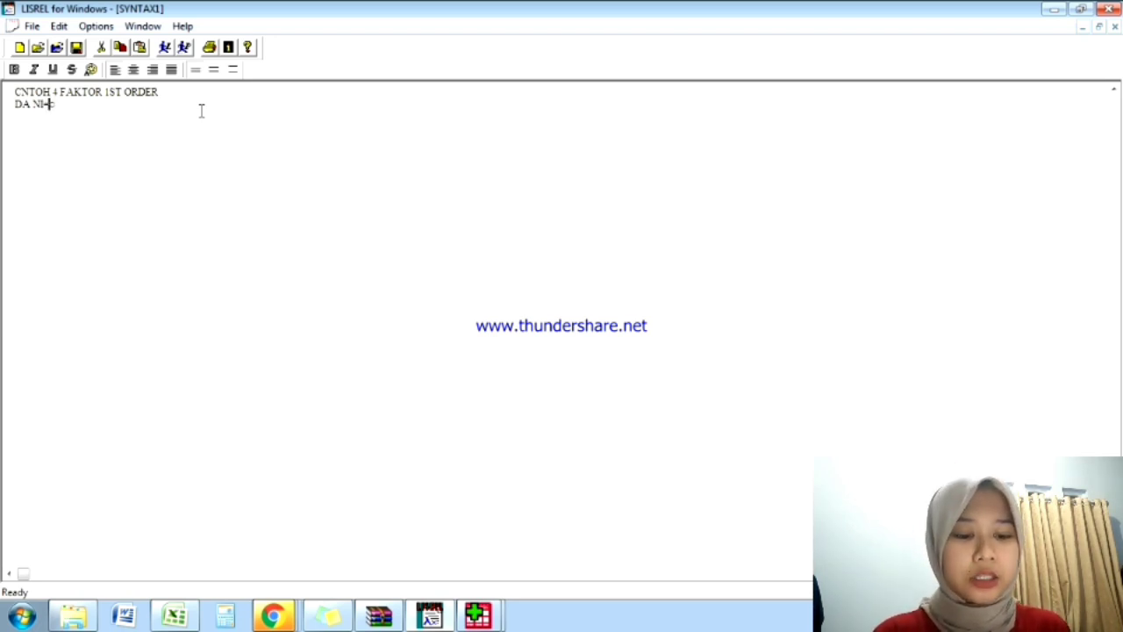
text(15)
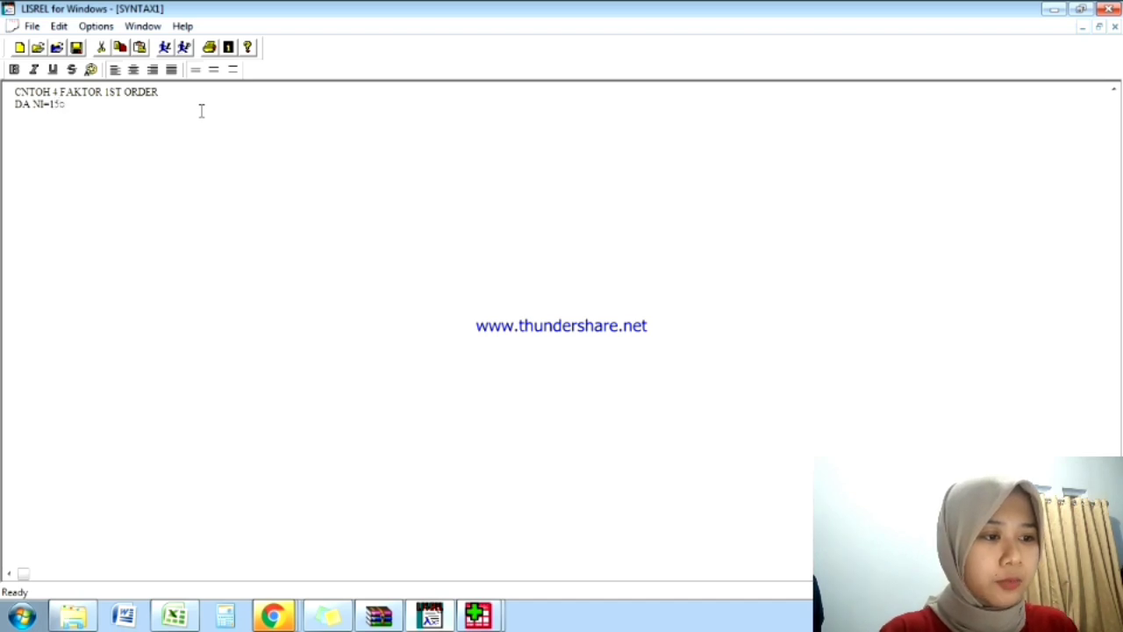
text( NO=)
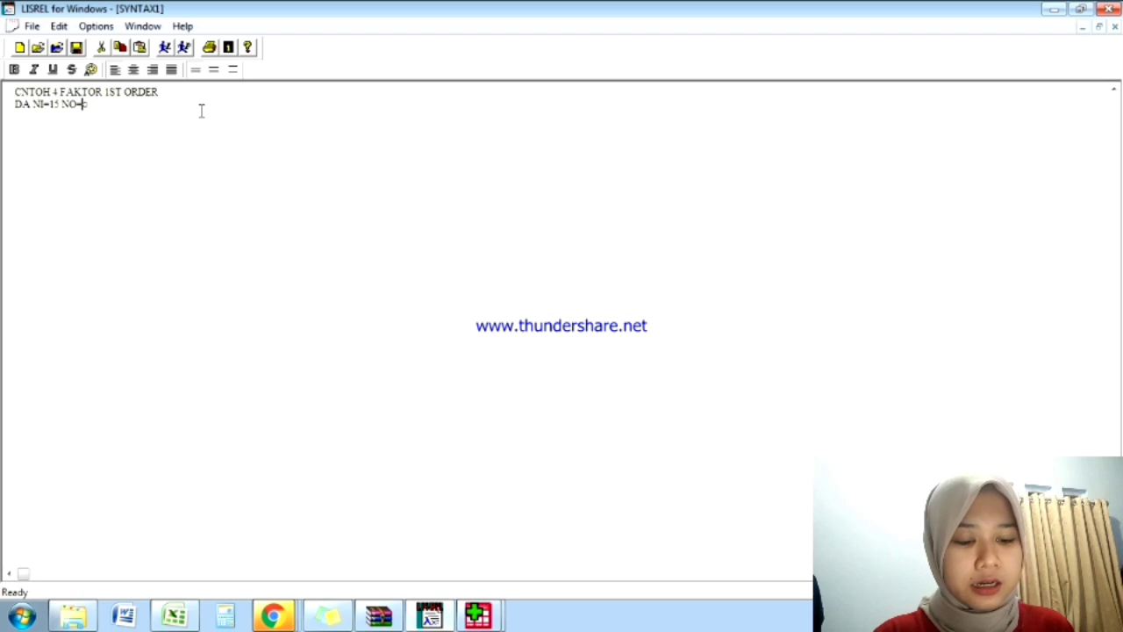
text(45 c)
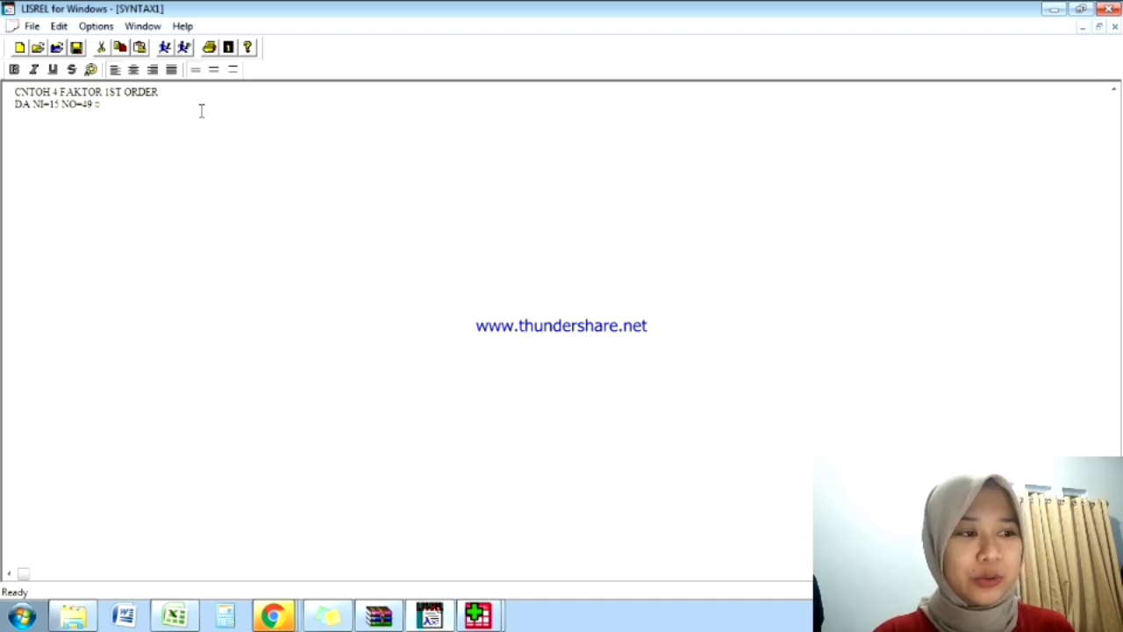
text(MA=)
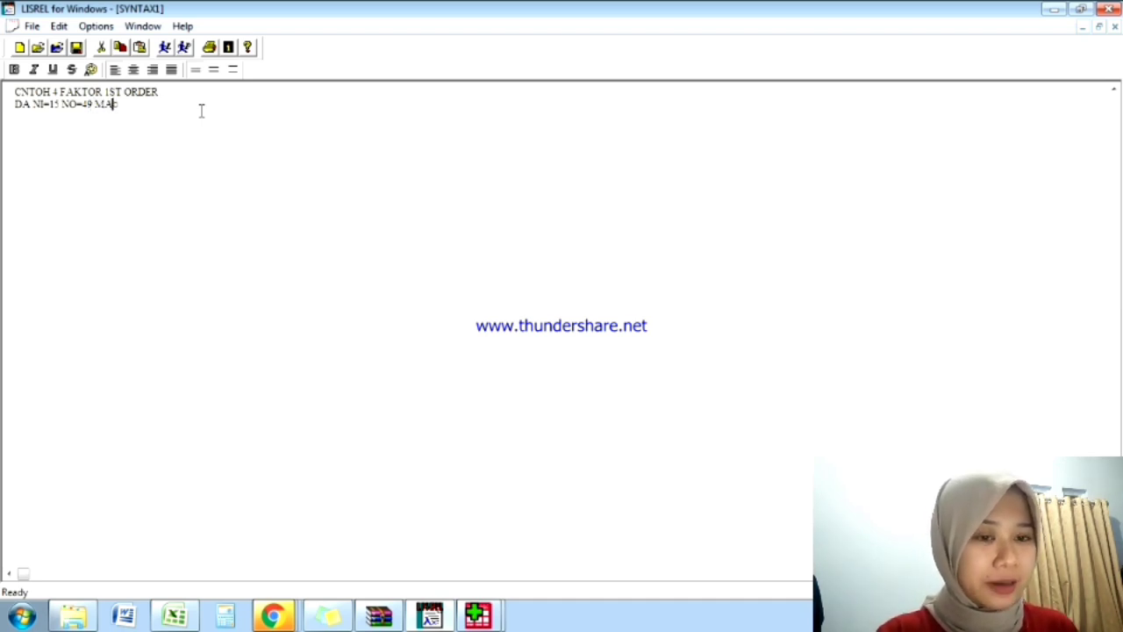
text(PM)
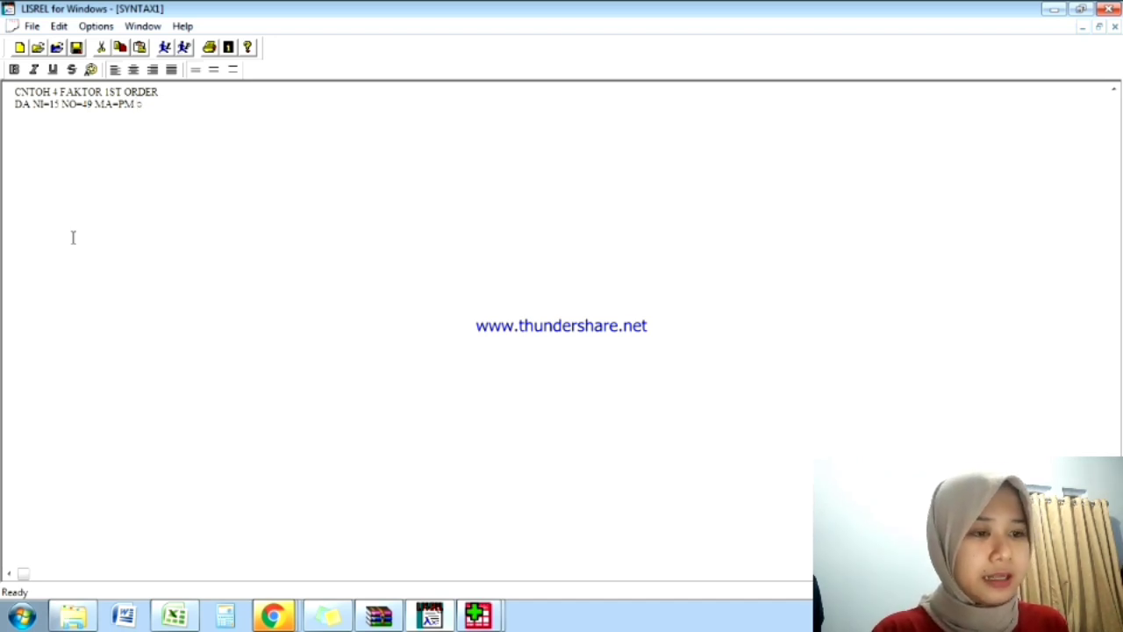
Add an LA line and begin the label line below it with F1IND1 to F1IND5, F2IND6 to F2IND8 and F3IND9 to F3IND11, separated by spaces.
key(Return)
text(LA=)
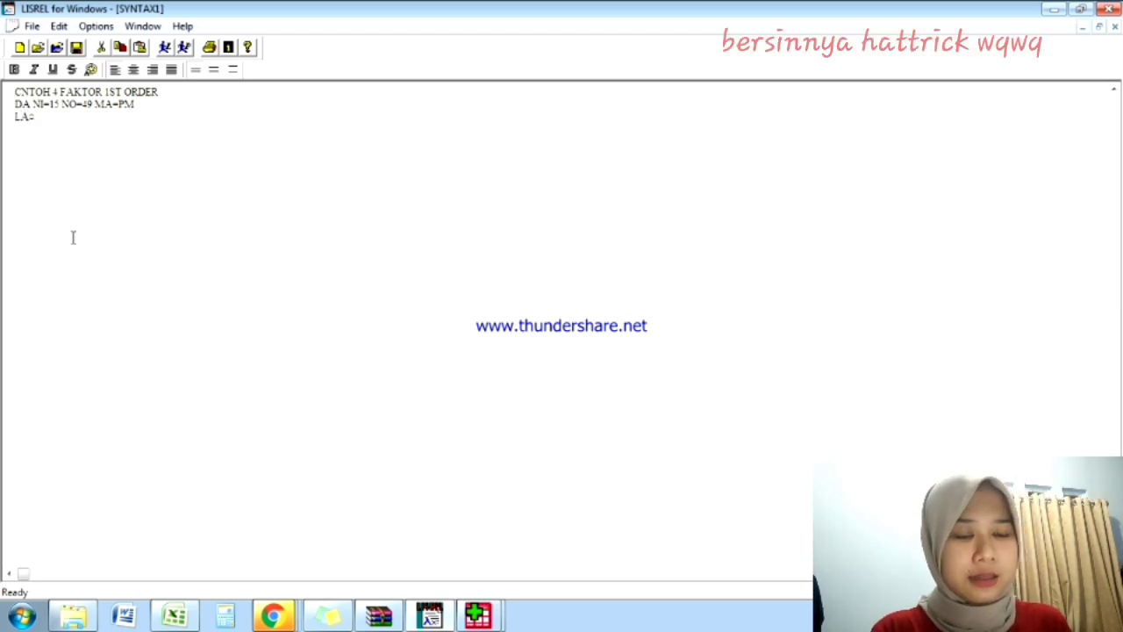
key(Return)
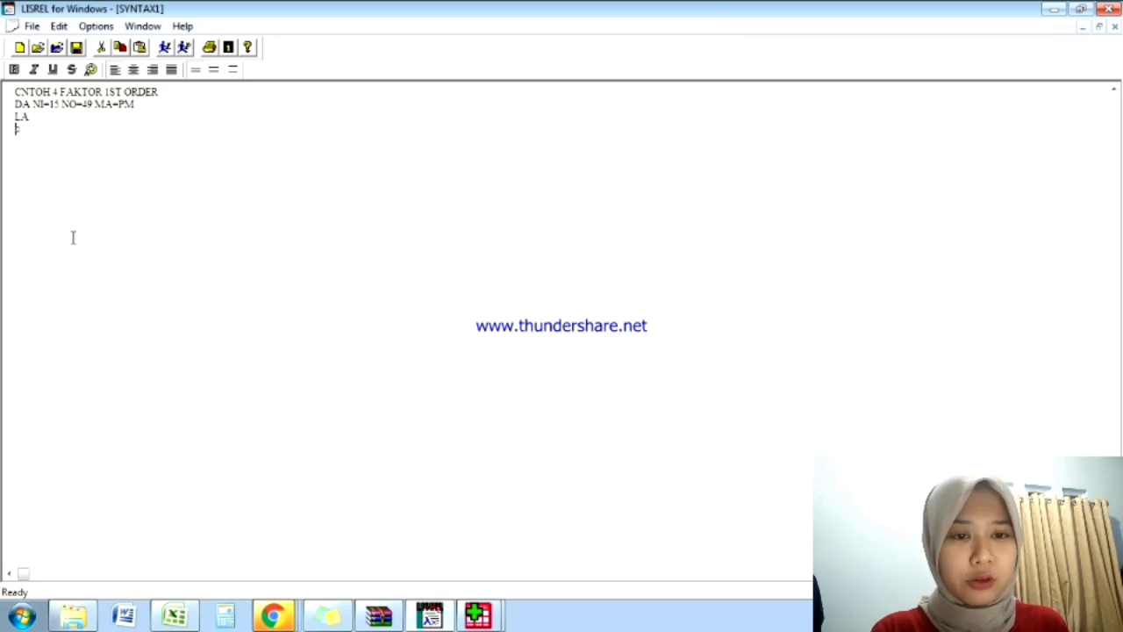
text(F1IND1)
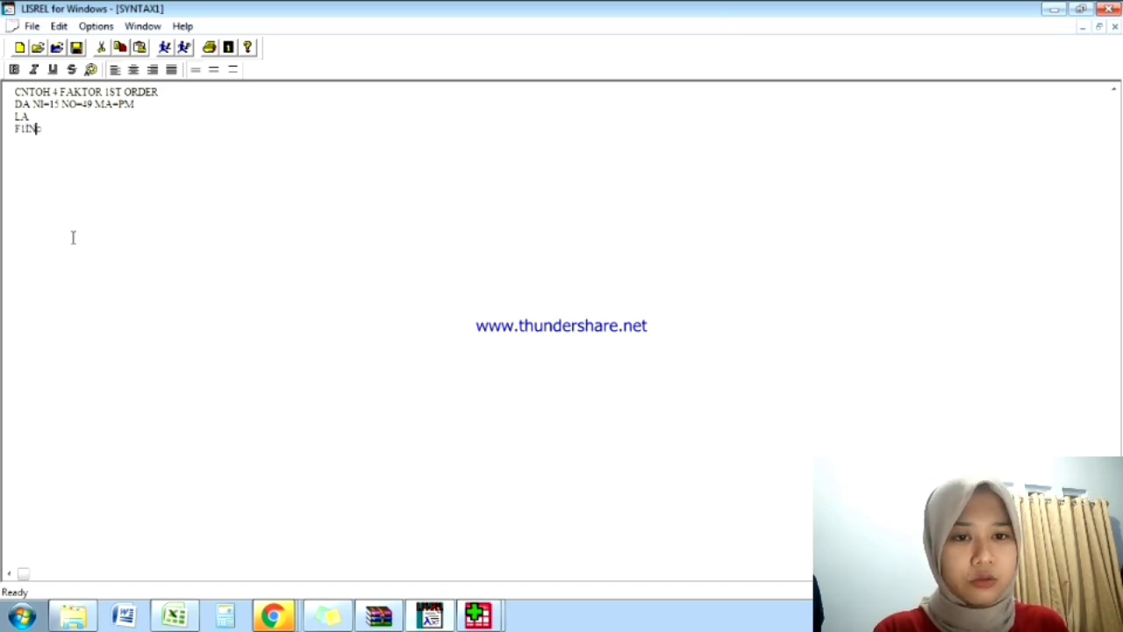
text( F)
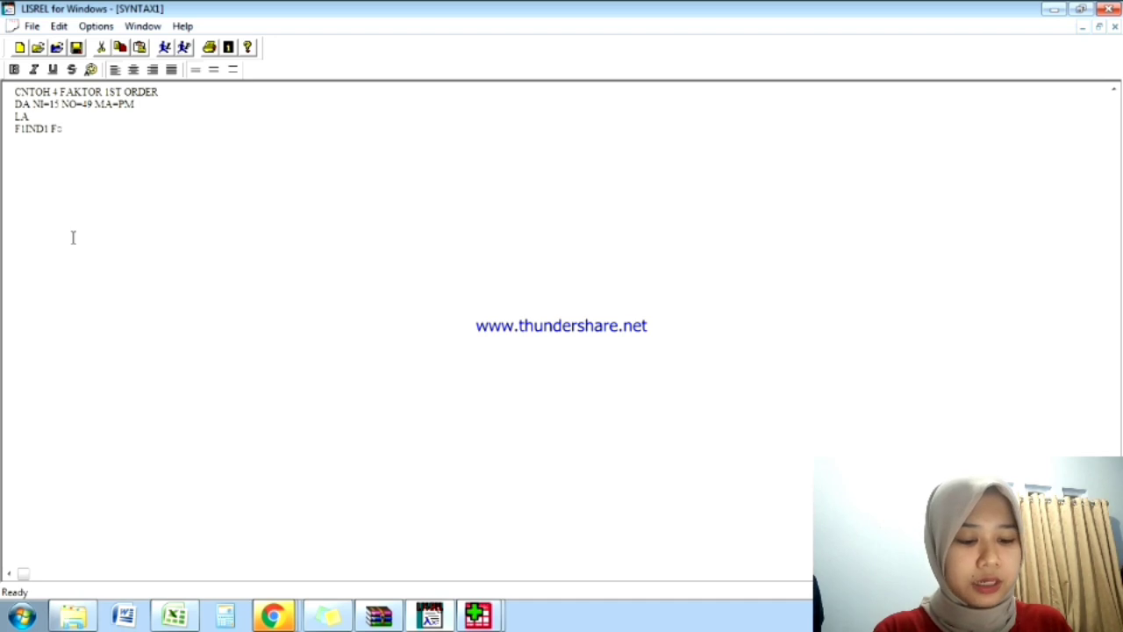
text(1ND2 F)
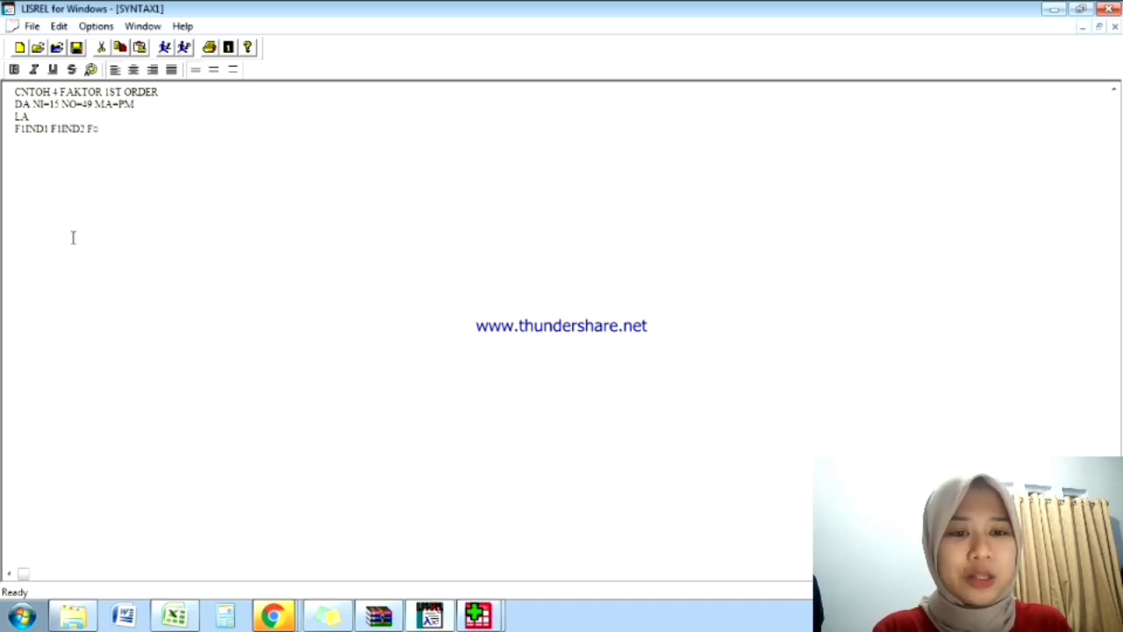
text(1)
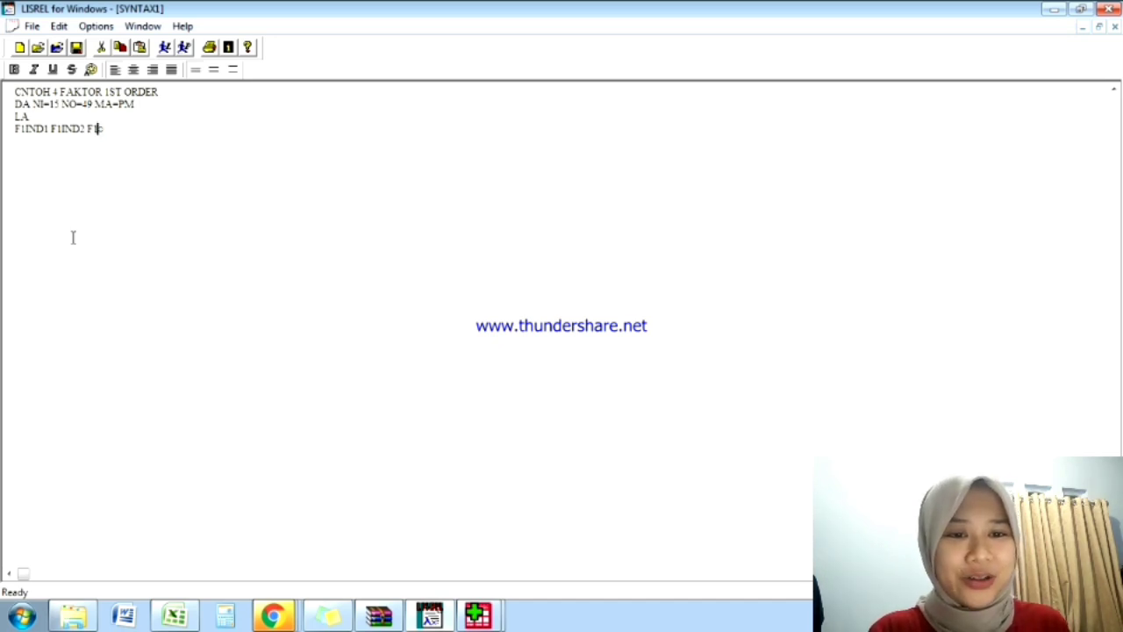
text(IND3)
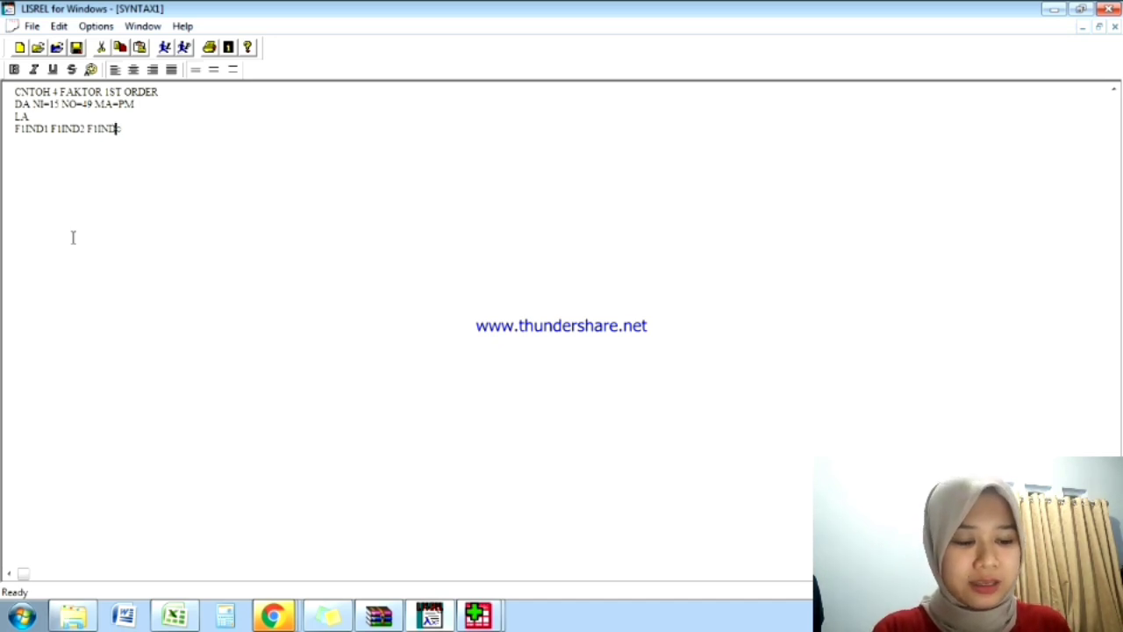
text( F1IND4 F1IND5 F2IND6 F2IND7 F2IND8 F3IND9 F3IND10 F3IND11 F)
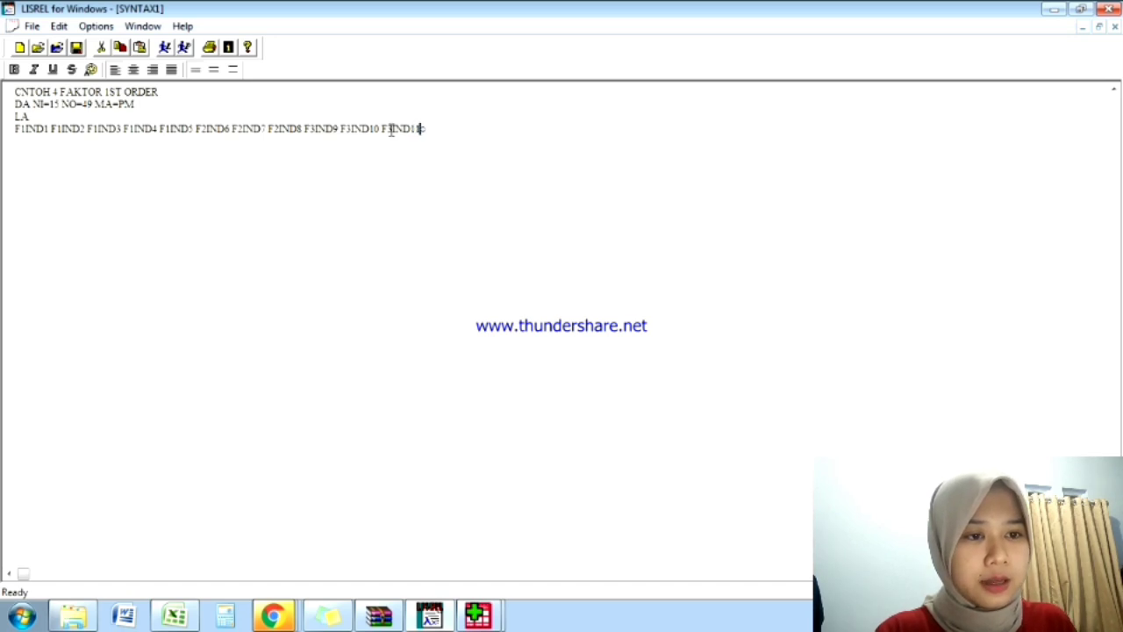
Complete the label line with F3IND12, F4IND13, F4IND14 and F4IND15.
text(3IND)
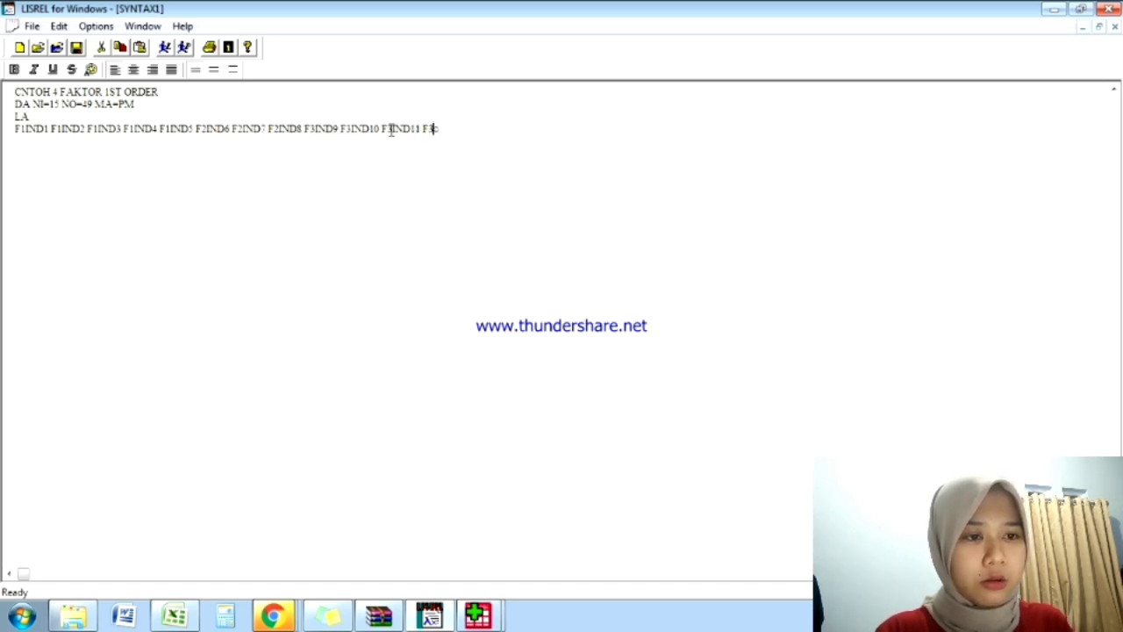
text(12 F)
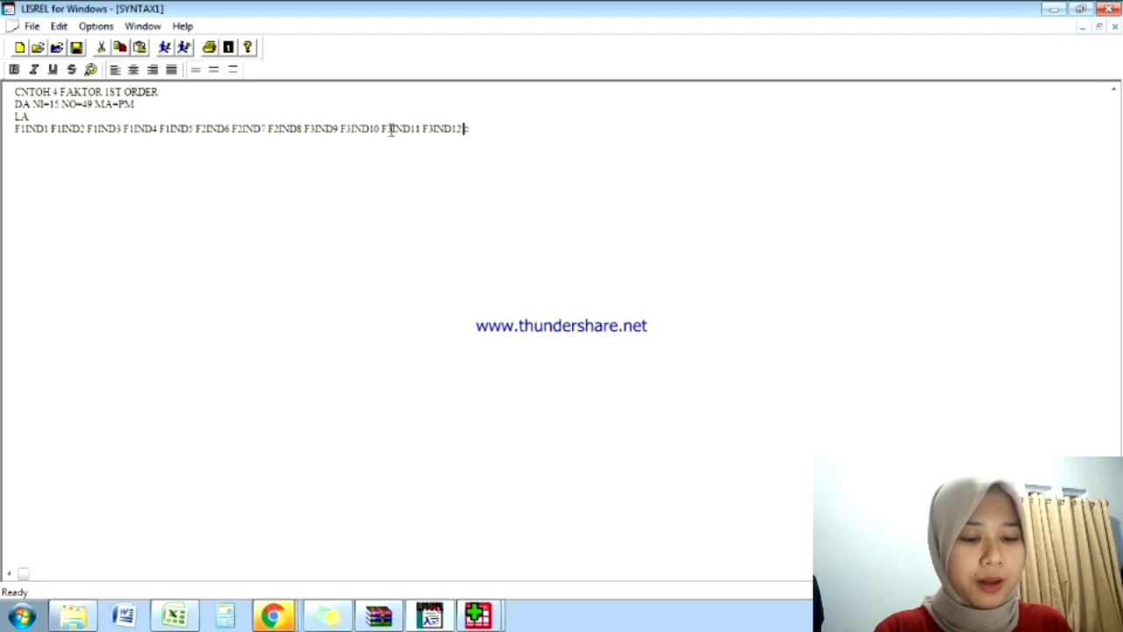
text(4IND1)
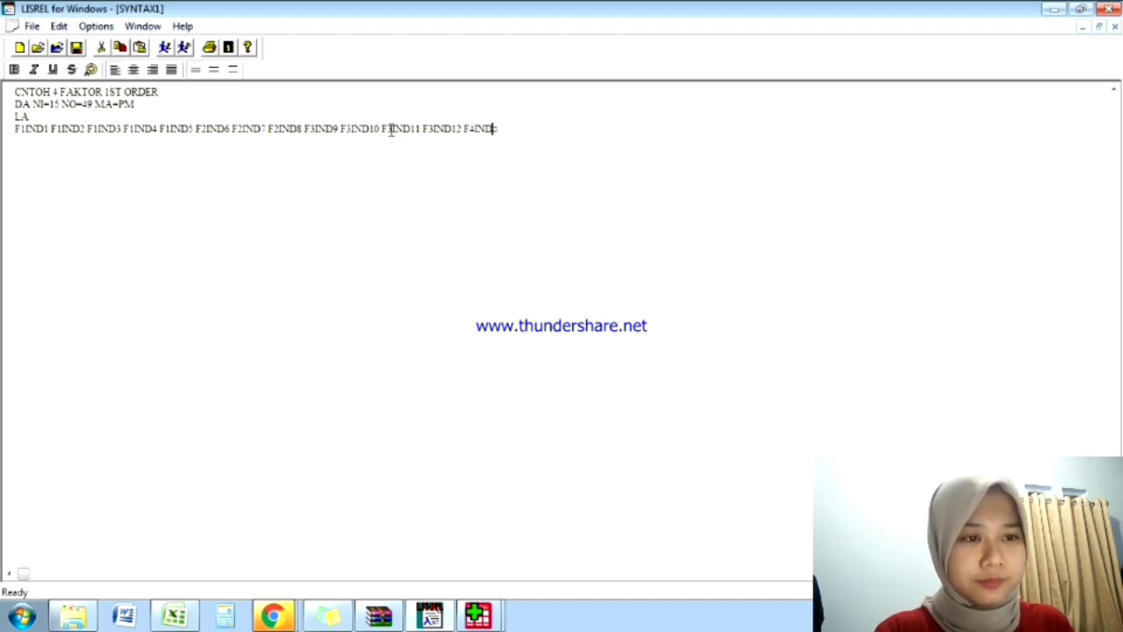
text(3 F4IND14 F)
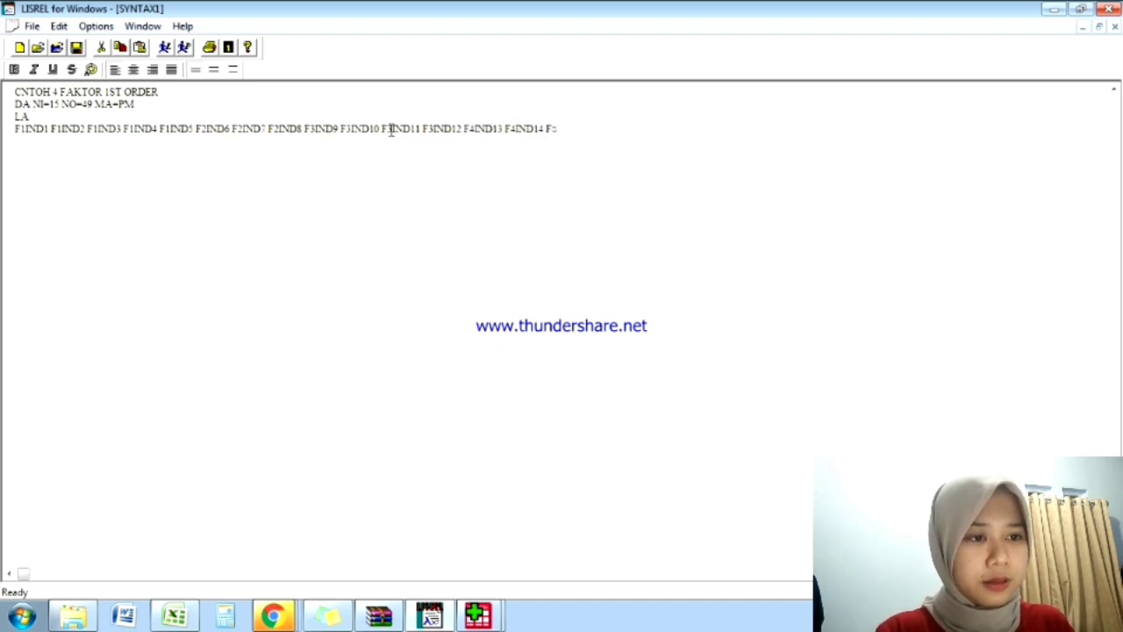
text(4IND15)
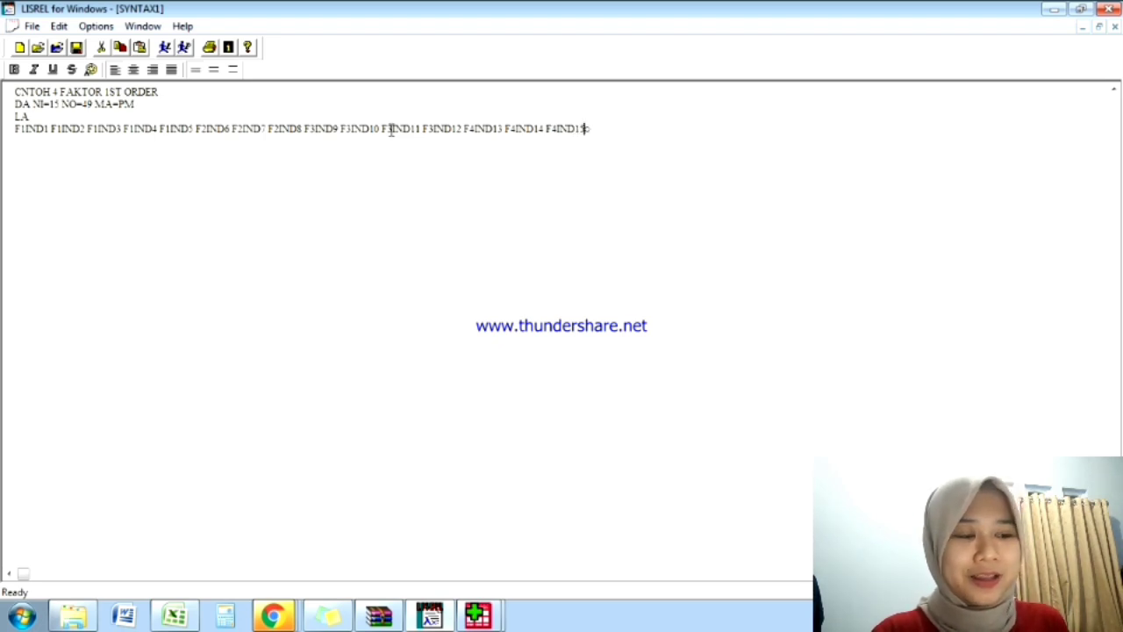
Leave a blank line below the labels and write the correlation matrix source line "PM SY FI=DATA.COR".
key(Return)
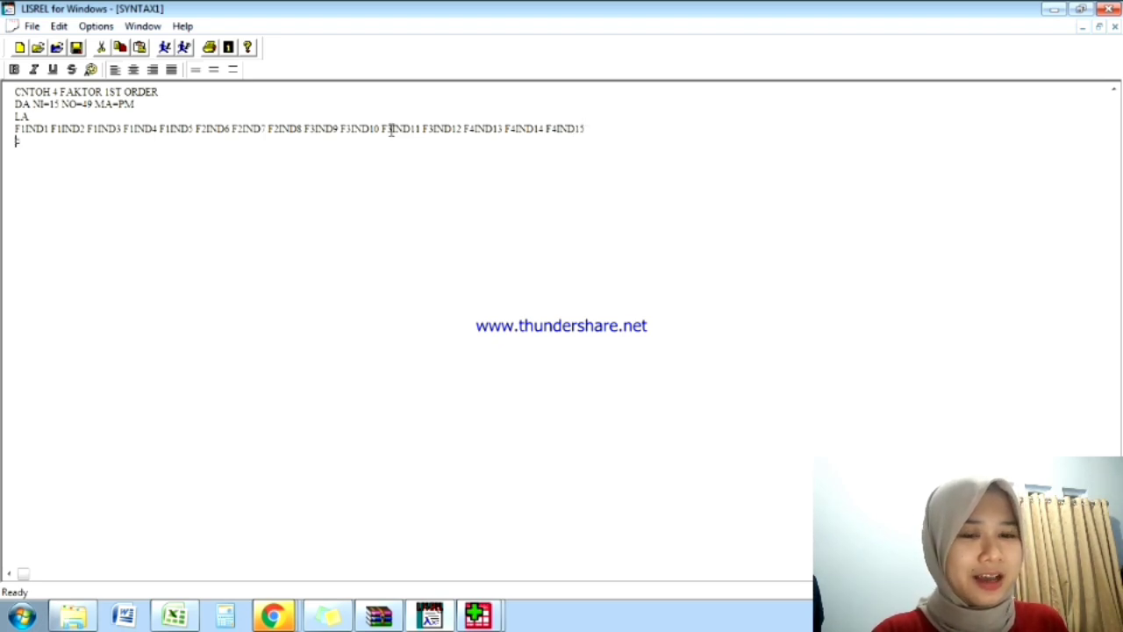
key(Return)
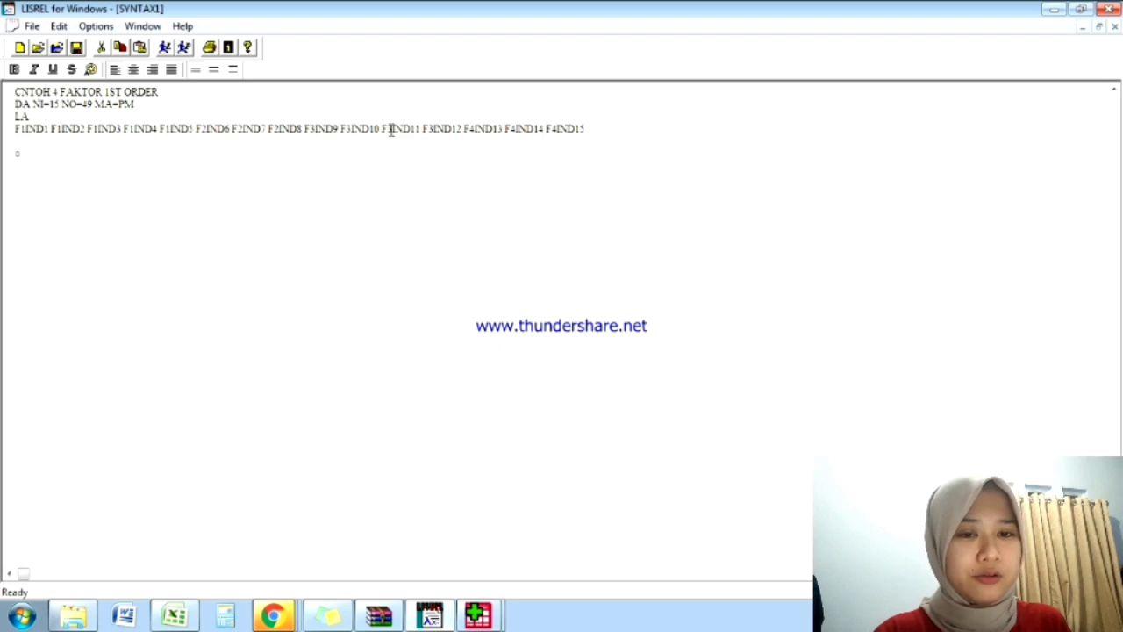
text(PM SY)
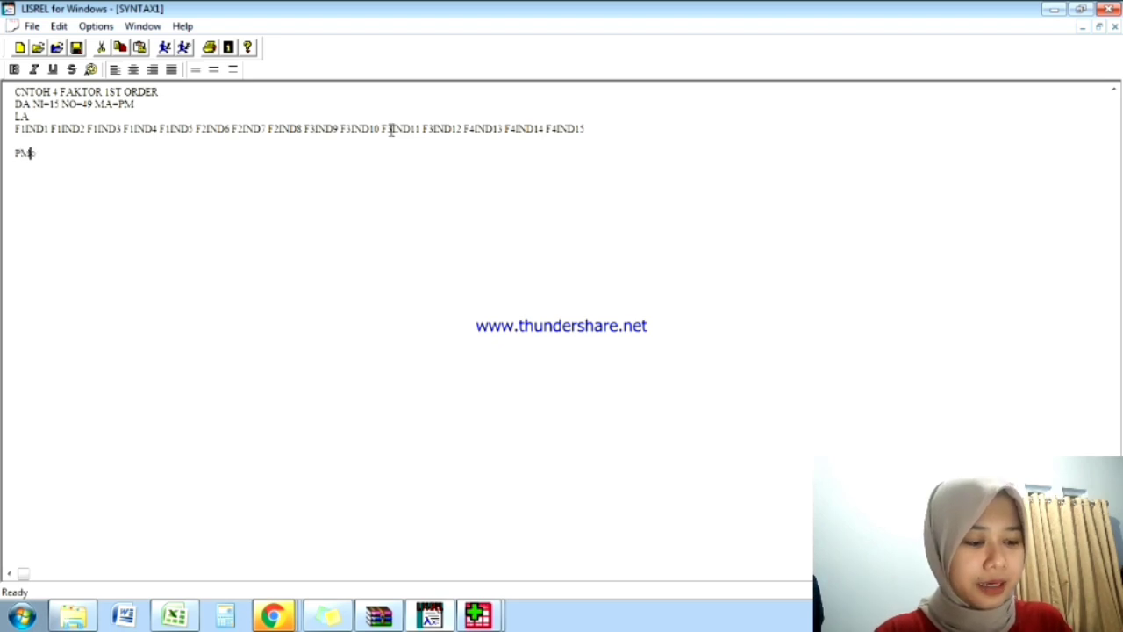
text(=)
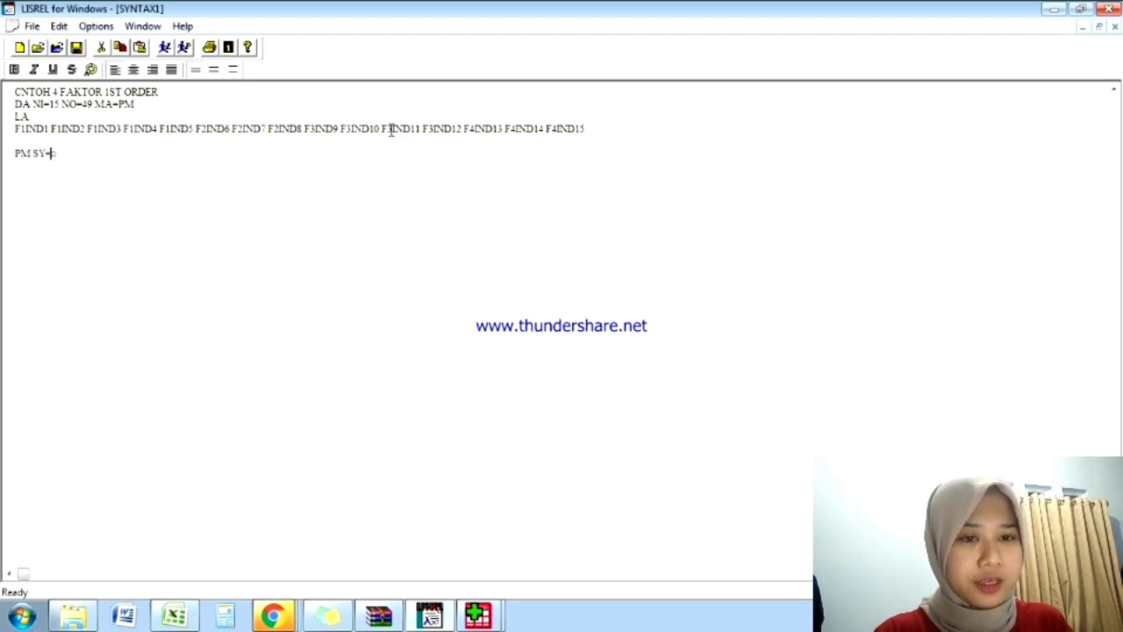
text(FI)
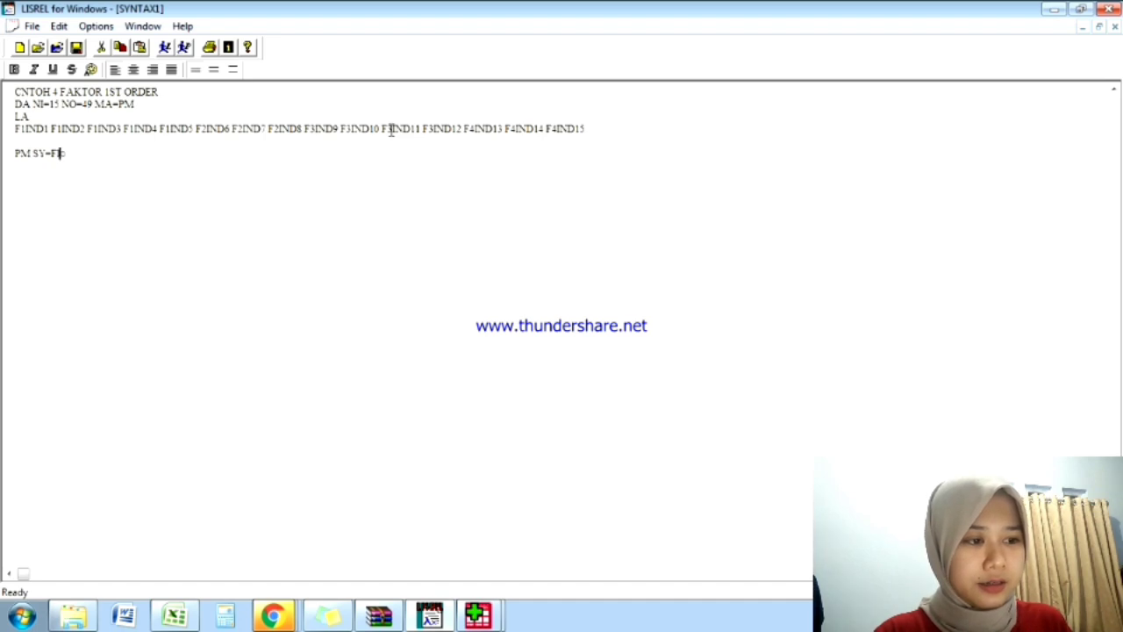
key(BackSpace)
key(BackSpace)
key(BackSpace)
text(FI)
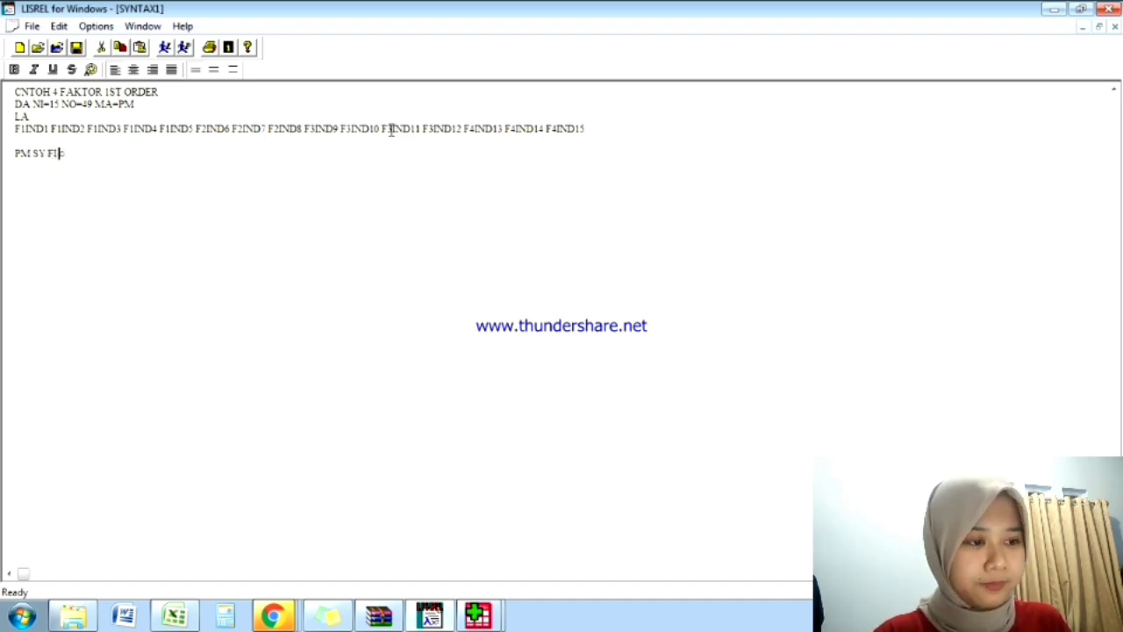
text(=D)
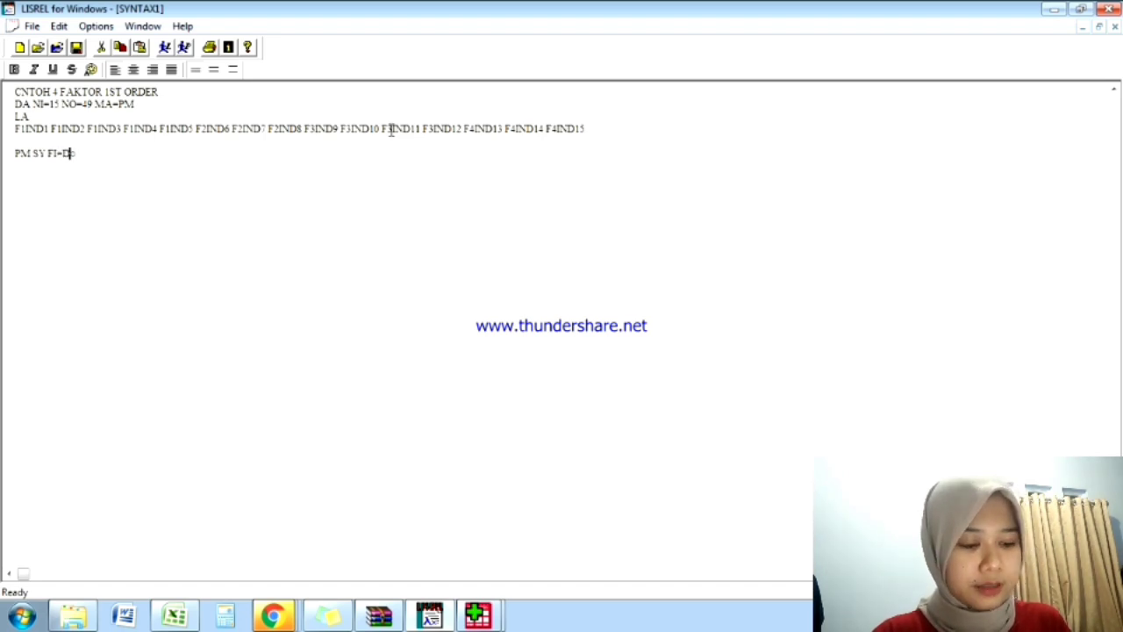
text(ATA.COR)
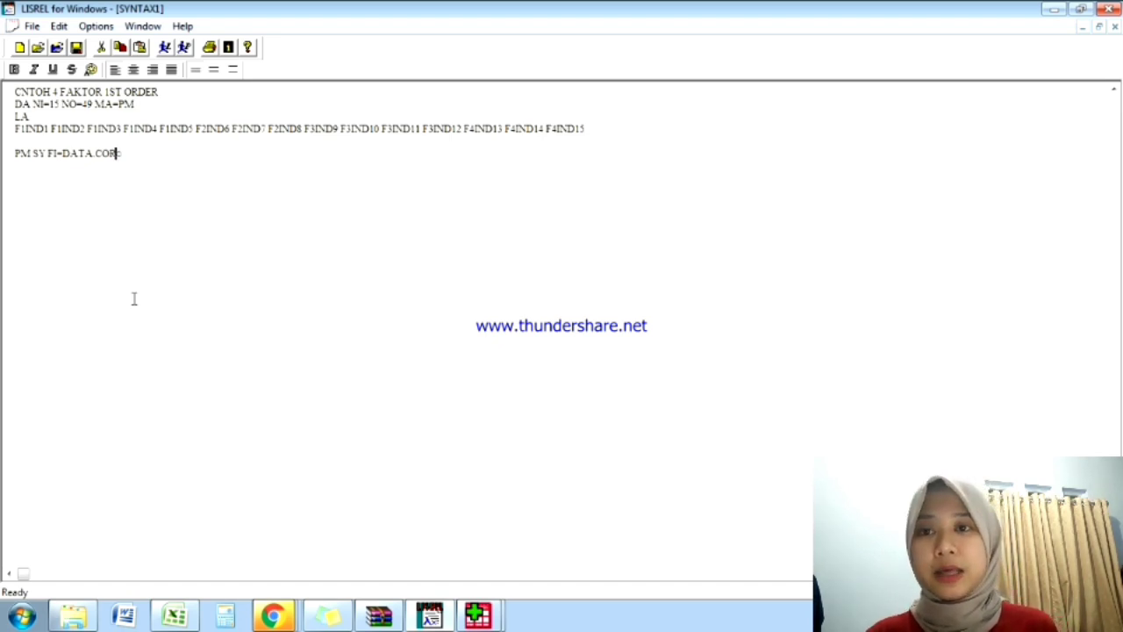
Add an SE line and list the variable numbers 1 to 15 below it, separated by spaces and ended with a slash.
key(Return)
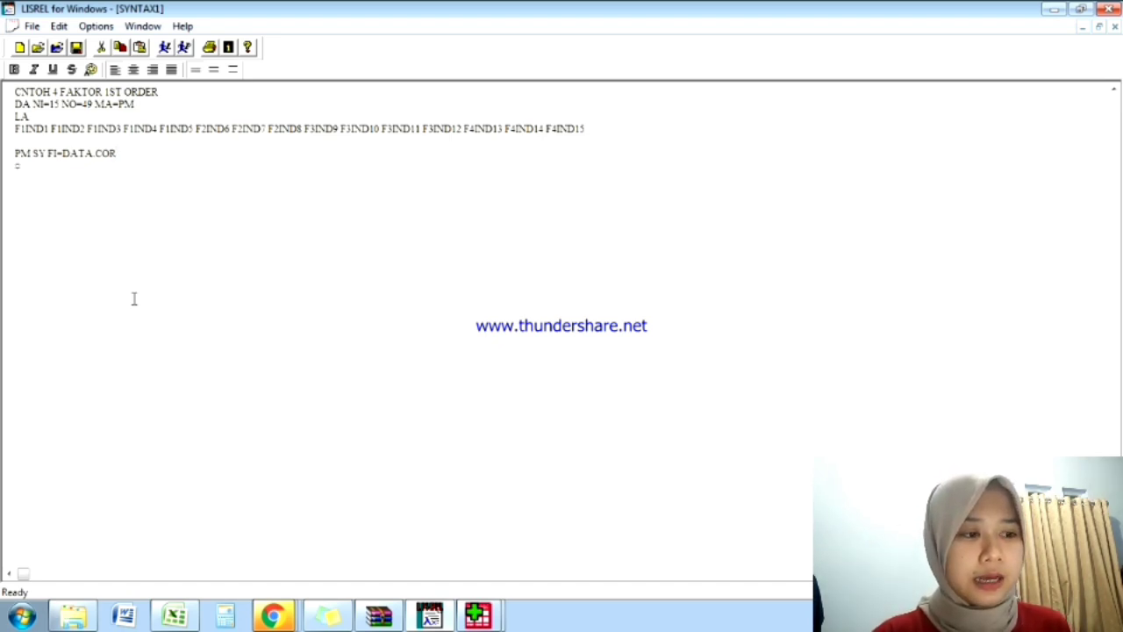
text(SE)
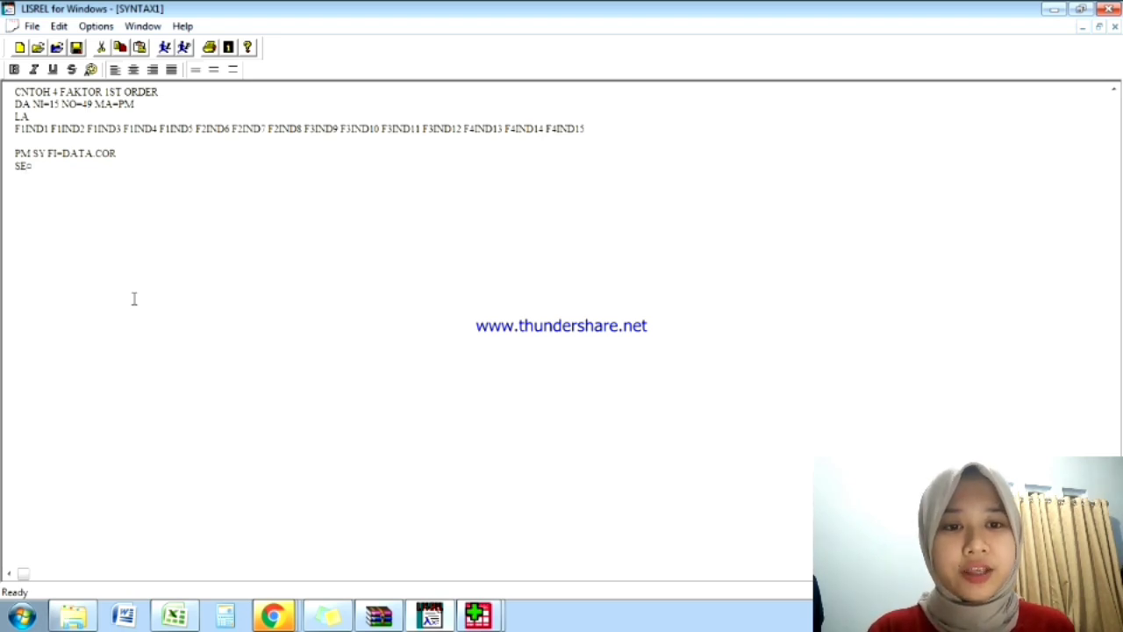
key(Return)
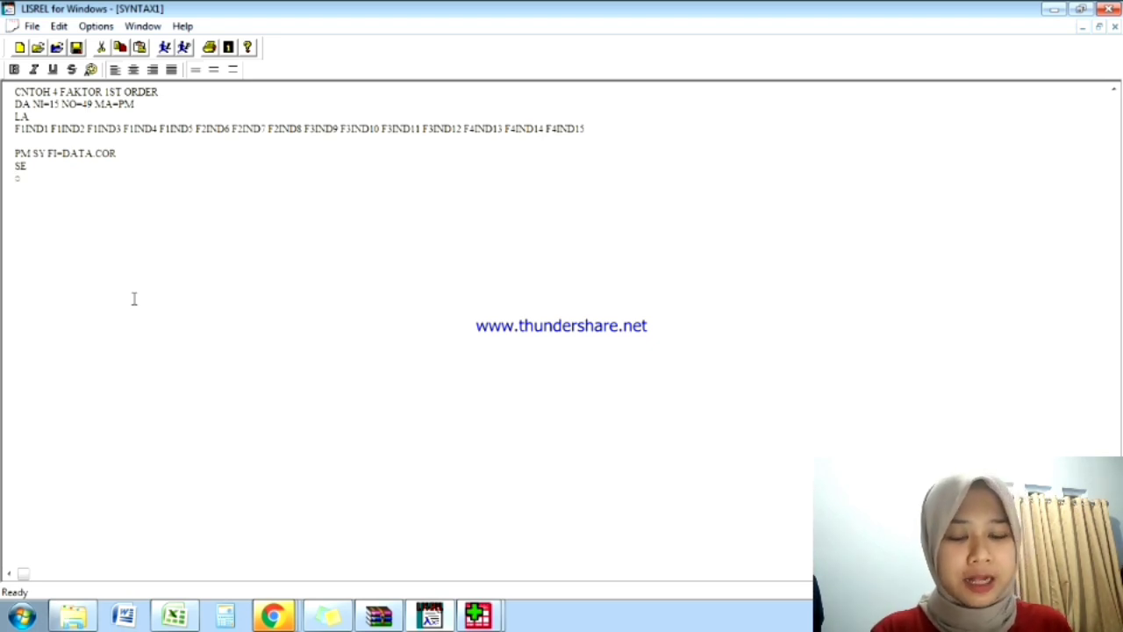
text(1 2)
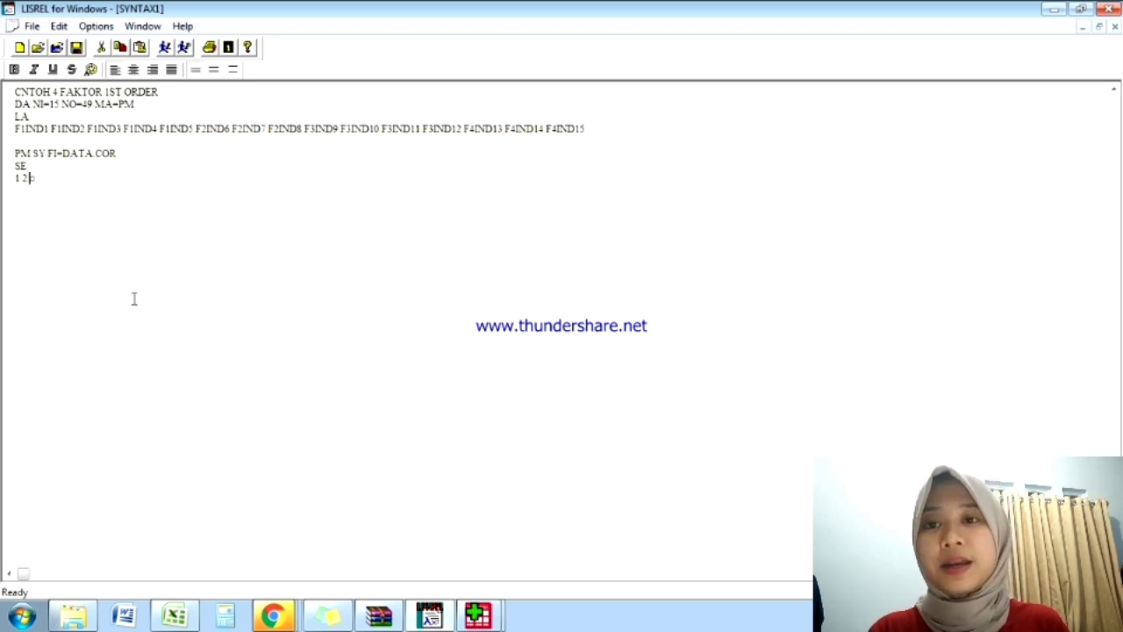
text( 3 4 5 6 7 8 9 10 11 12 13 14 15)
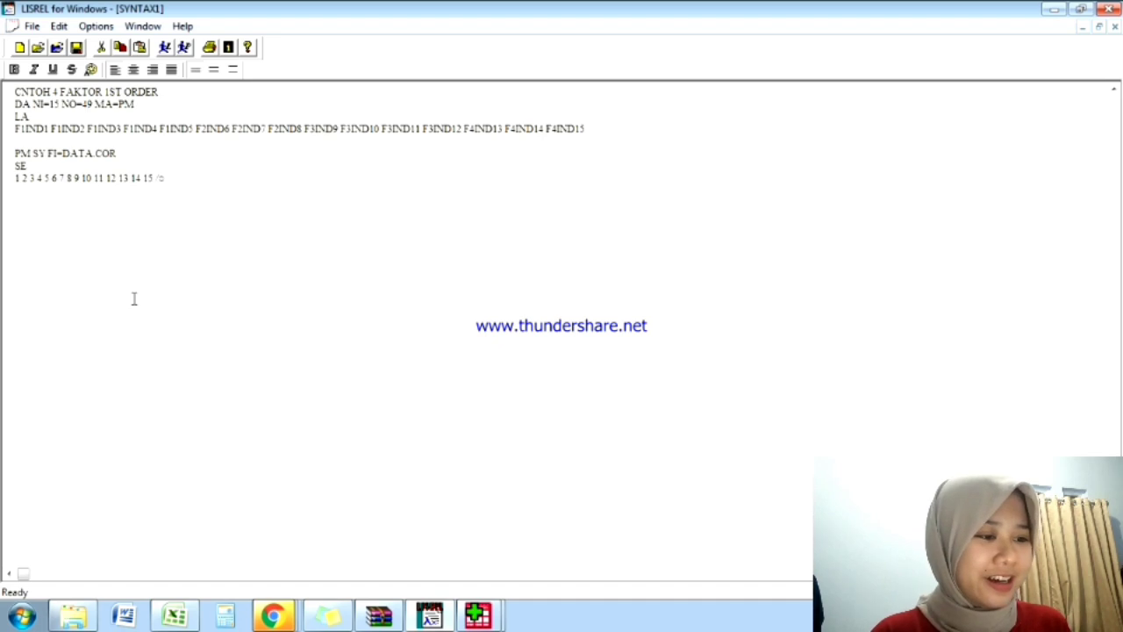
Write the model specification line "MO NX=15 NK=4 PH=ST" below the variable selection and start a new line.
key(Return)
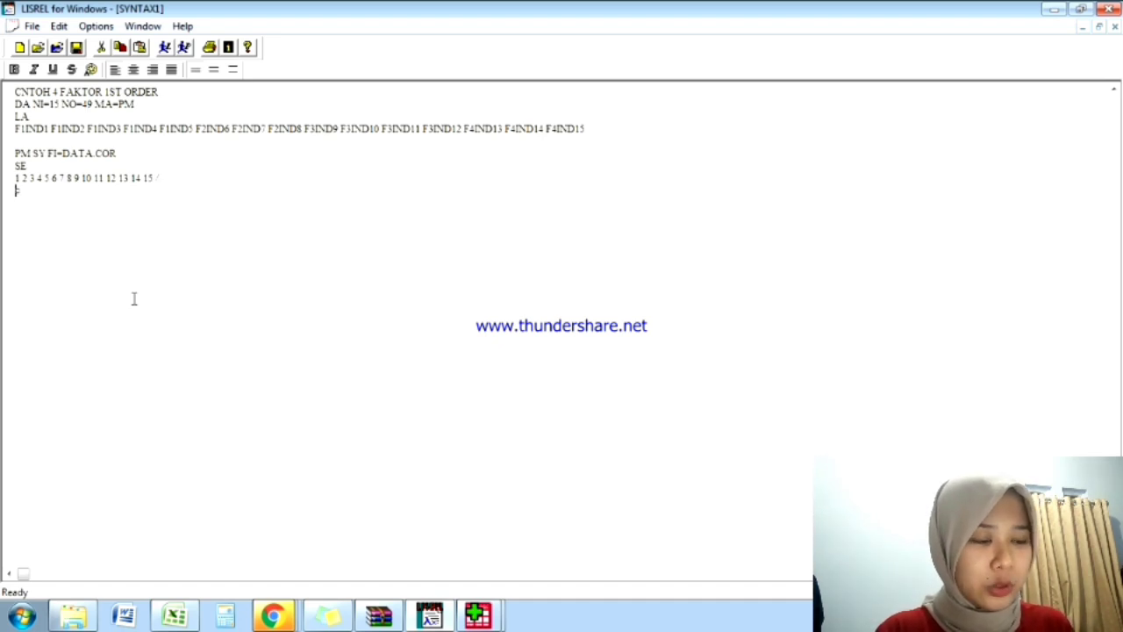
text(MO)
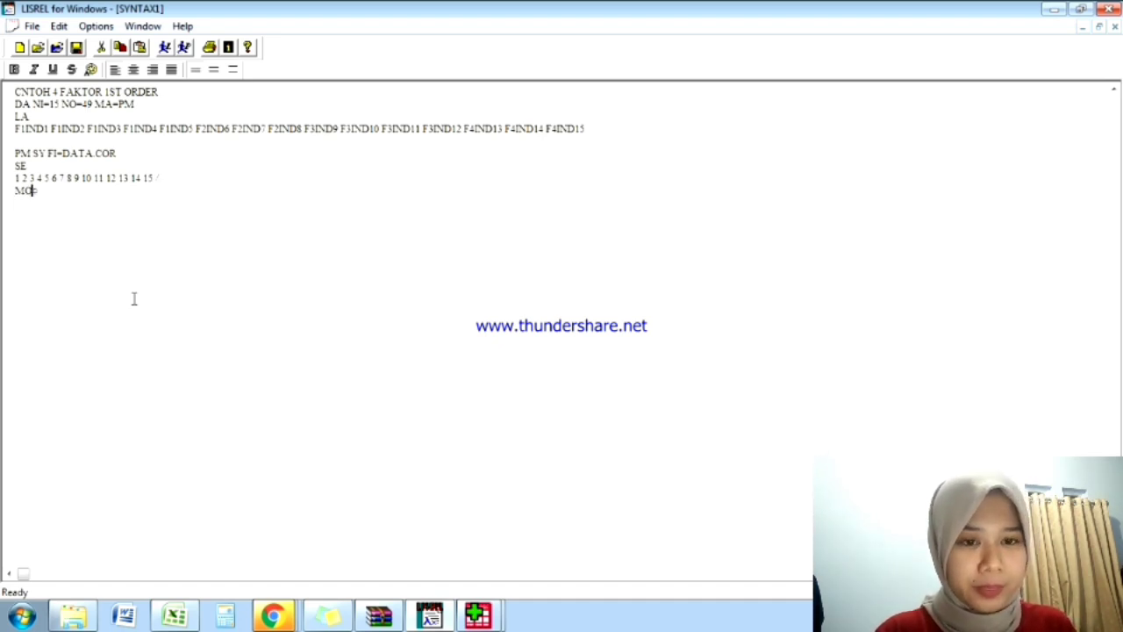
text( NX=)
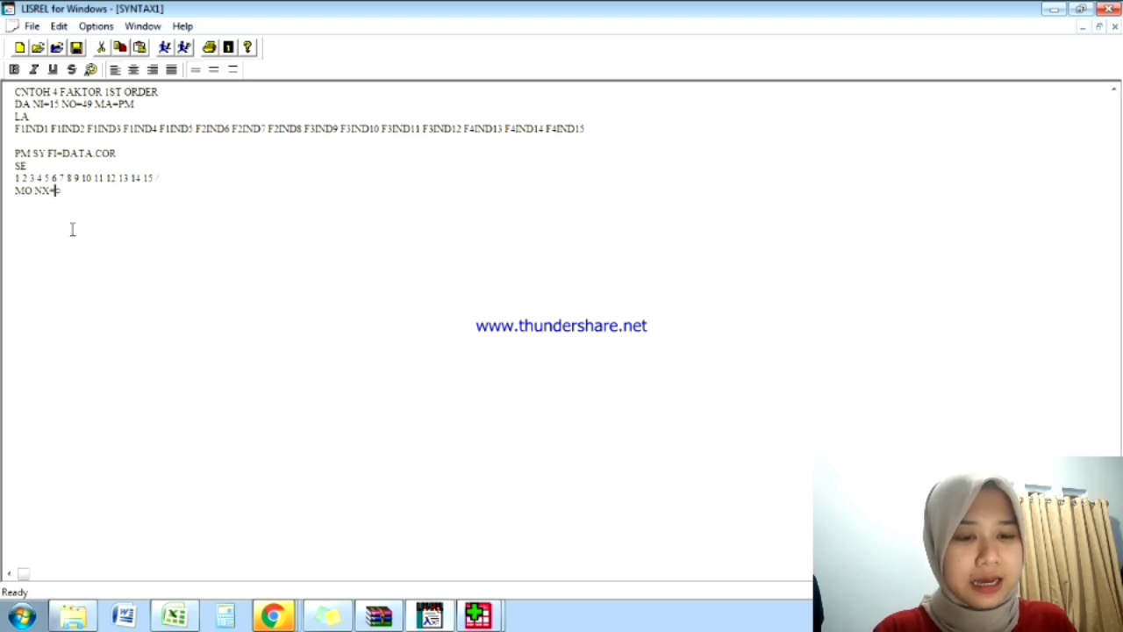
text(15)
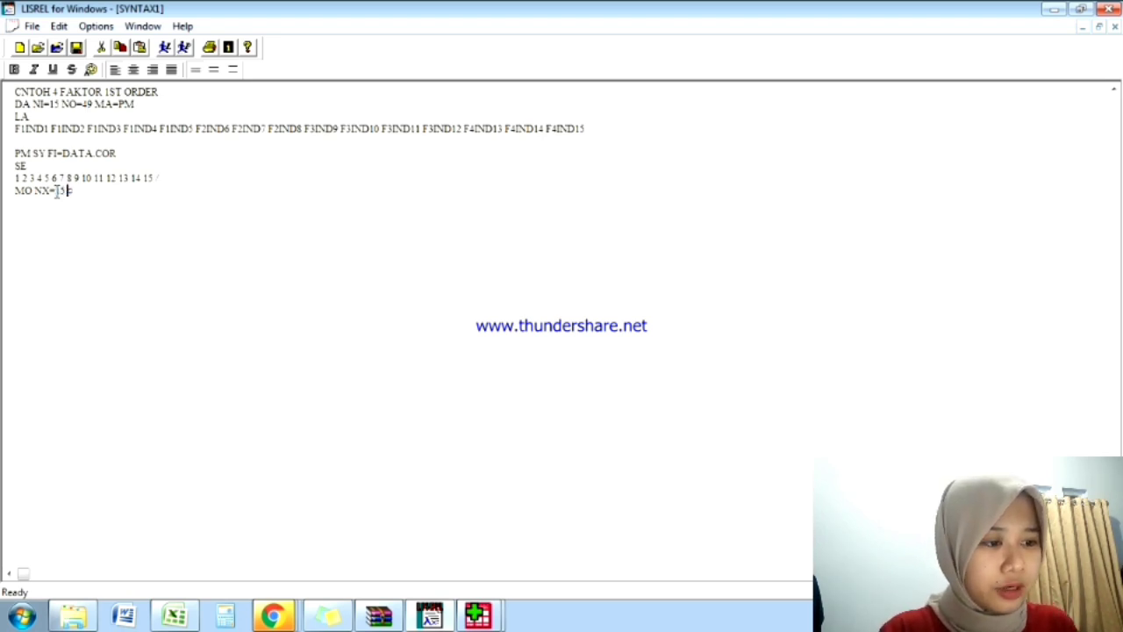
text( NK=)
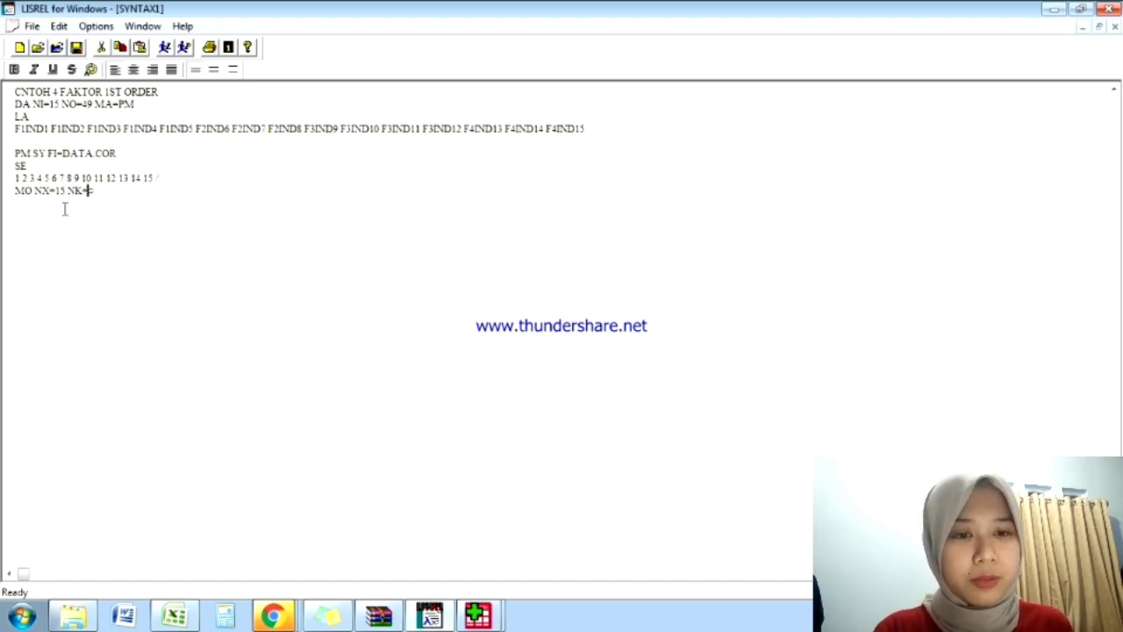
text(4)
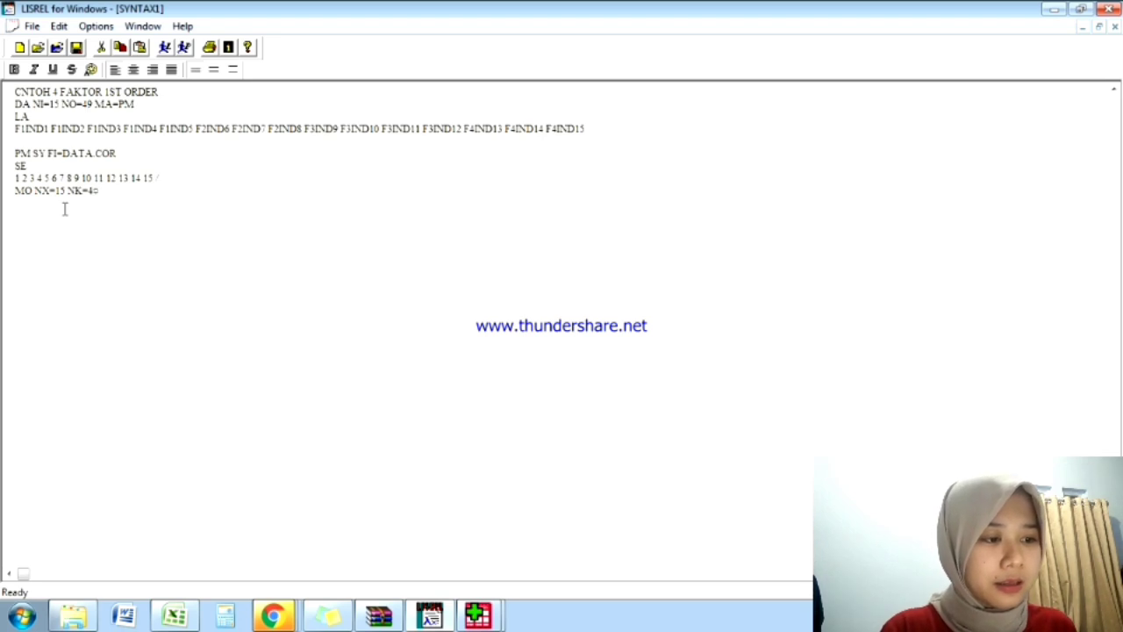
text( PH)
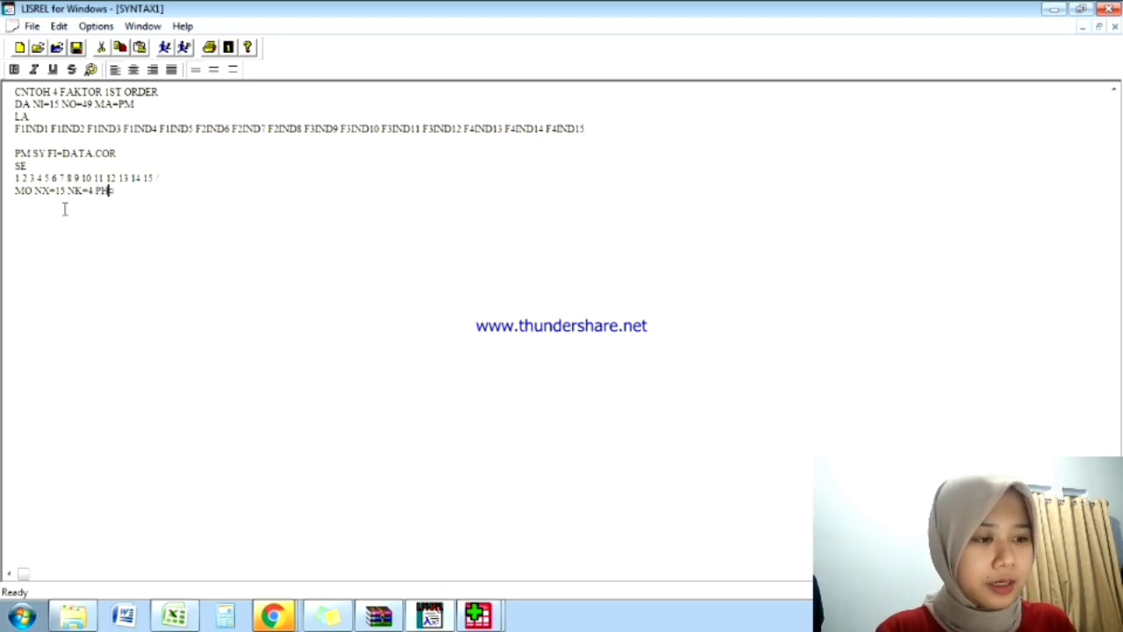
text(=ST)
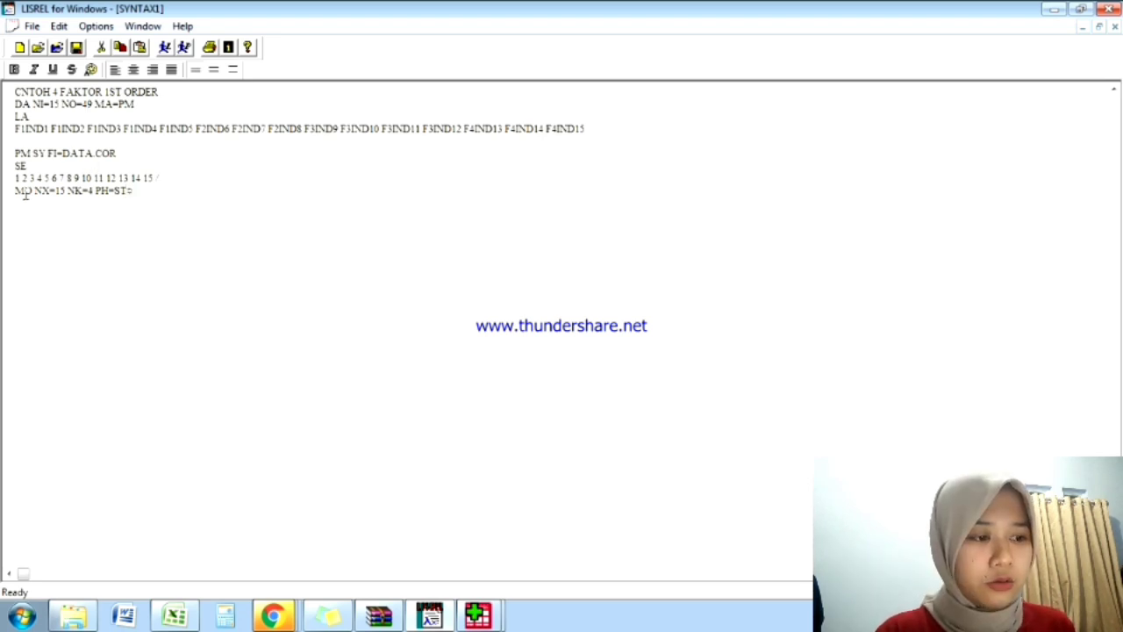
key(Return)
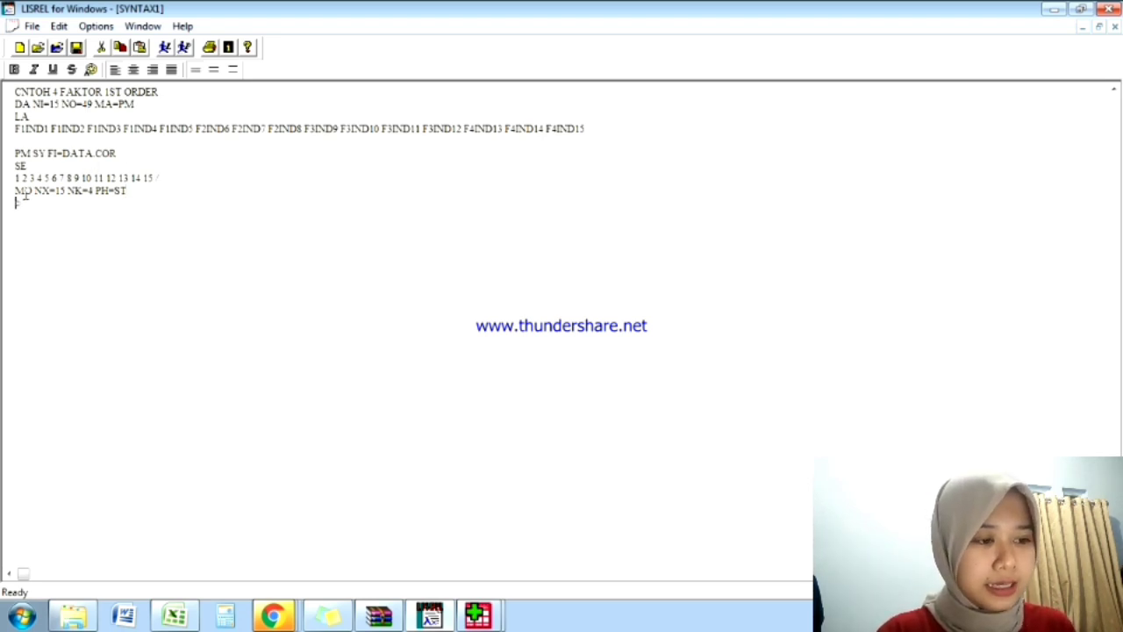
Add an LK line naming the latent factors FAKSAT FAKDU FAKTI FAKPAT, and leave a blank line below it.
text(LK)
key(Return)
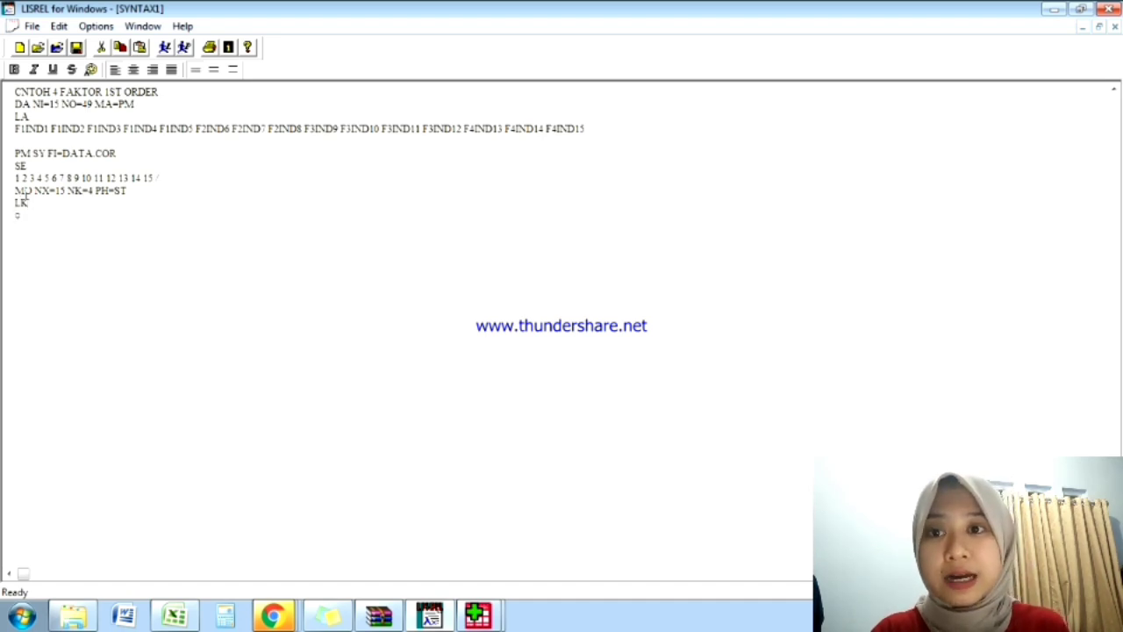
text(FAKSAT)
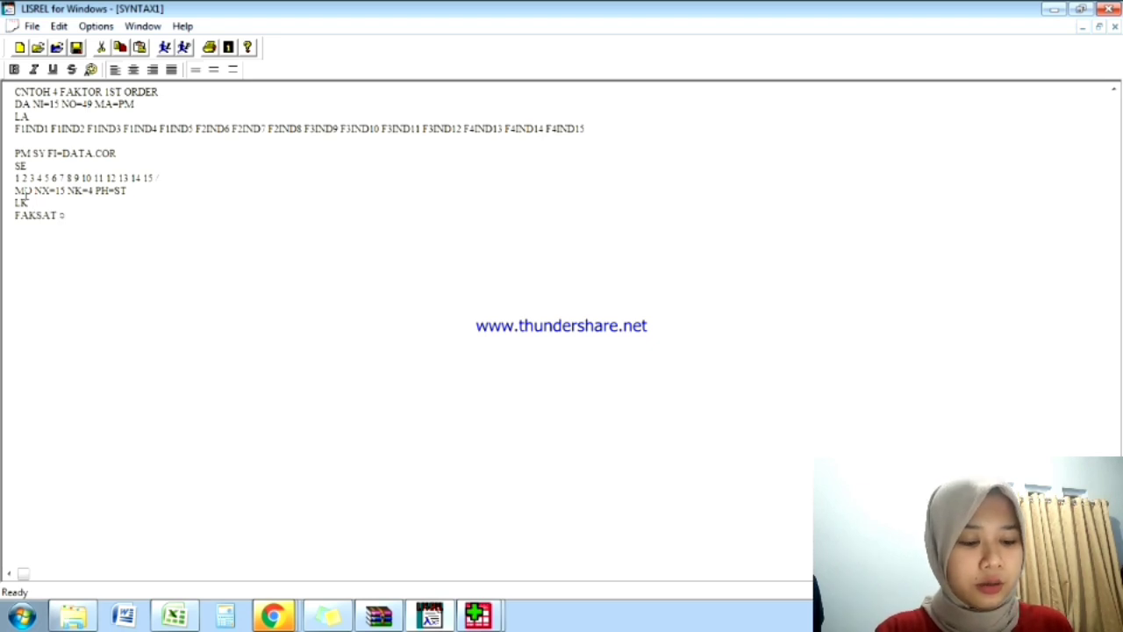
text( FAKDU FAKTI)
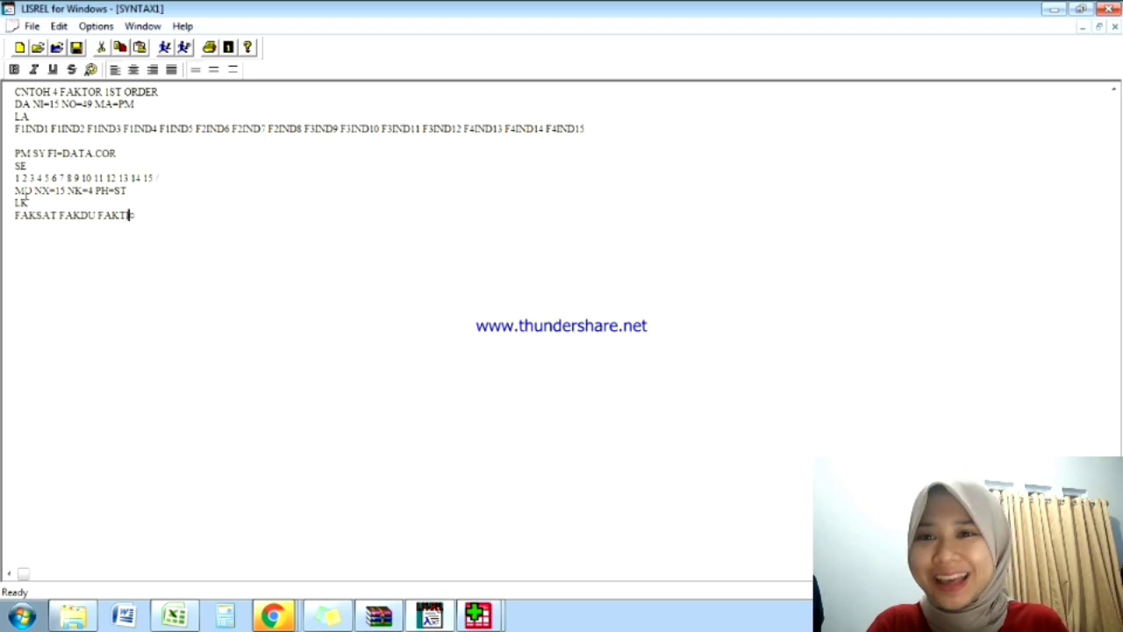
text(FA)
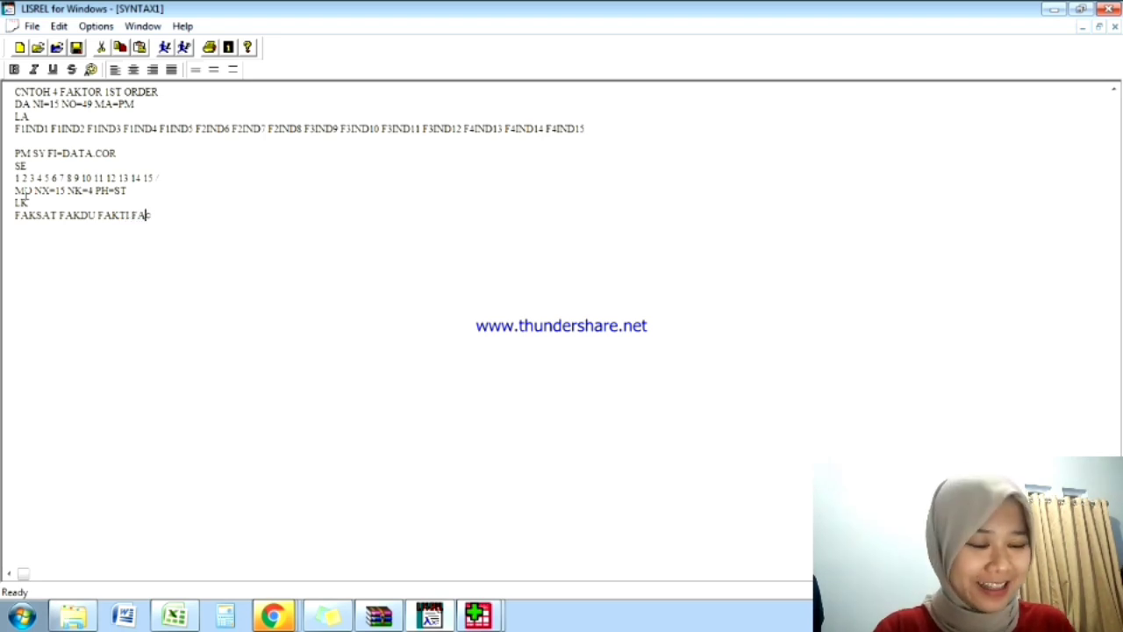
text(KPAT)
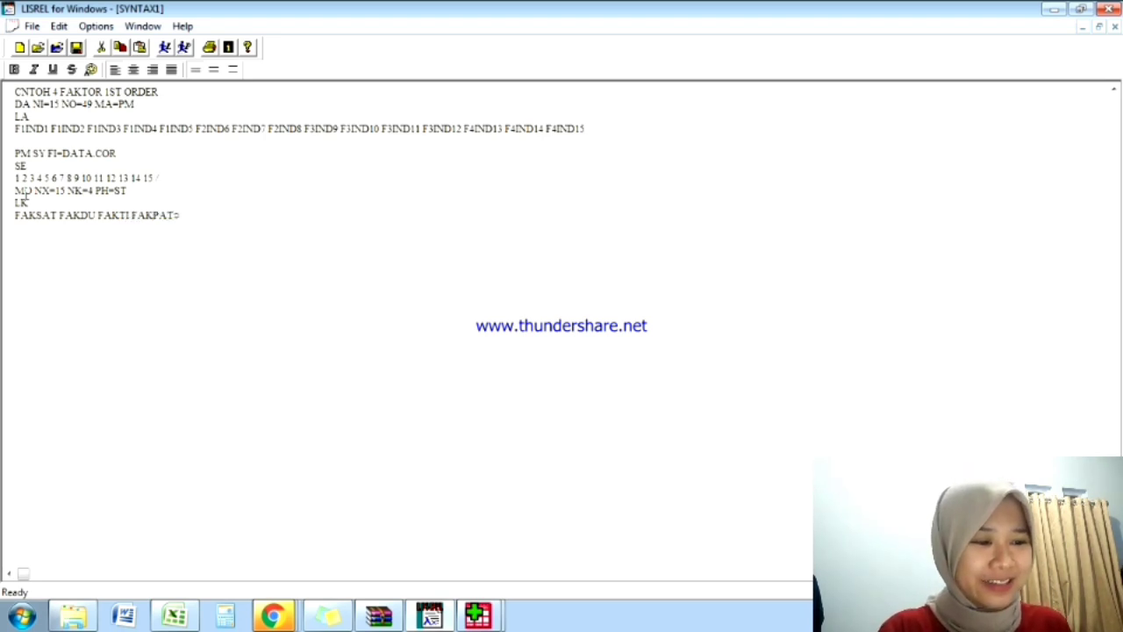
key(Return)
key(Return)
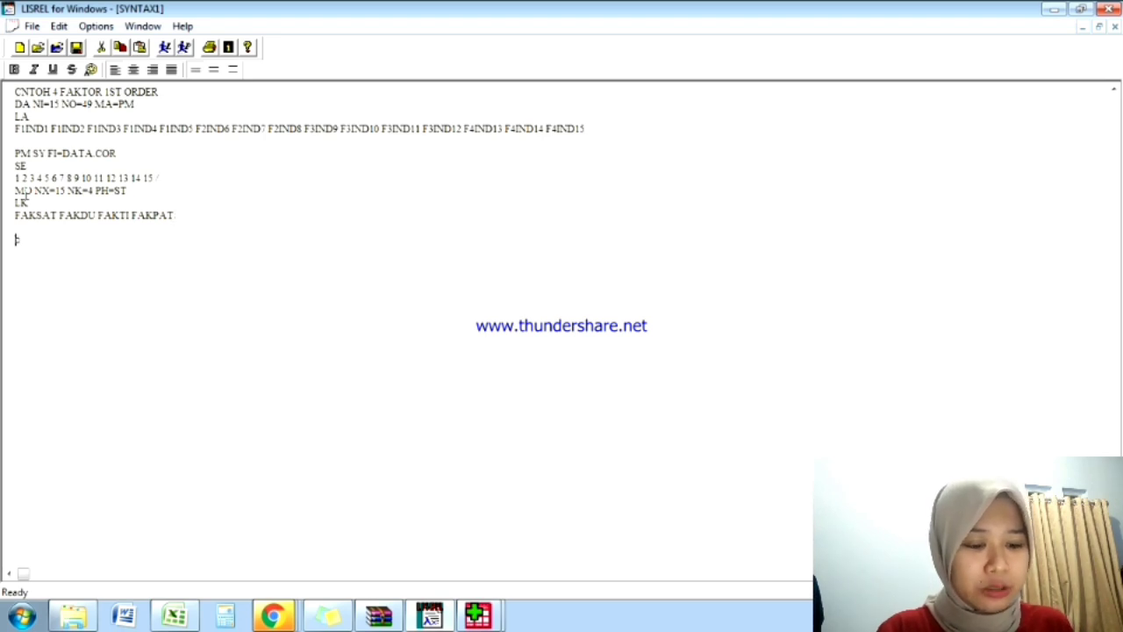
Start the free-parameter line with the first factor's loadings: "FR LX 1 1 LX 2 1 LX 3 1 LX 4 1 LX 5 1".
text(FR)
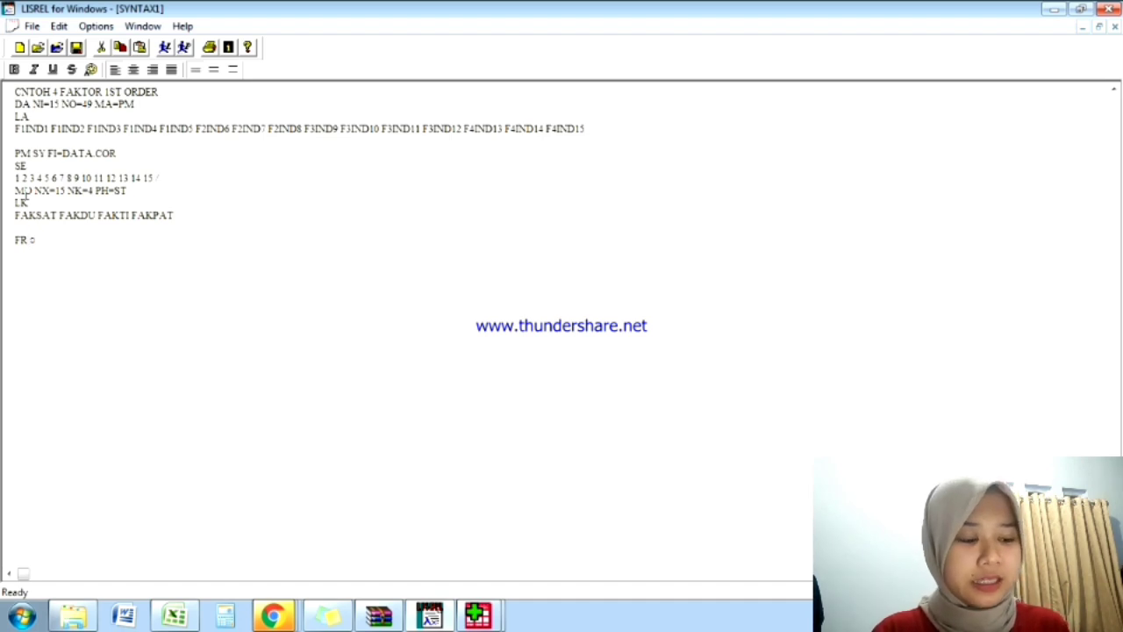
text(LX)
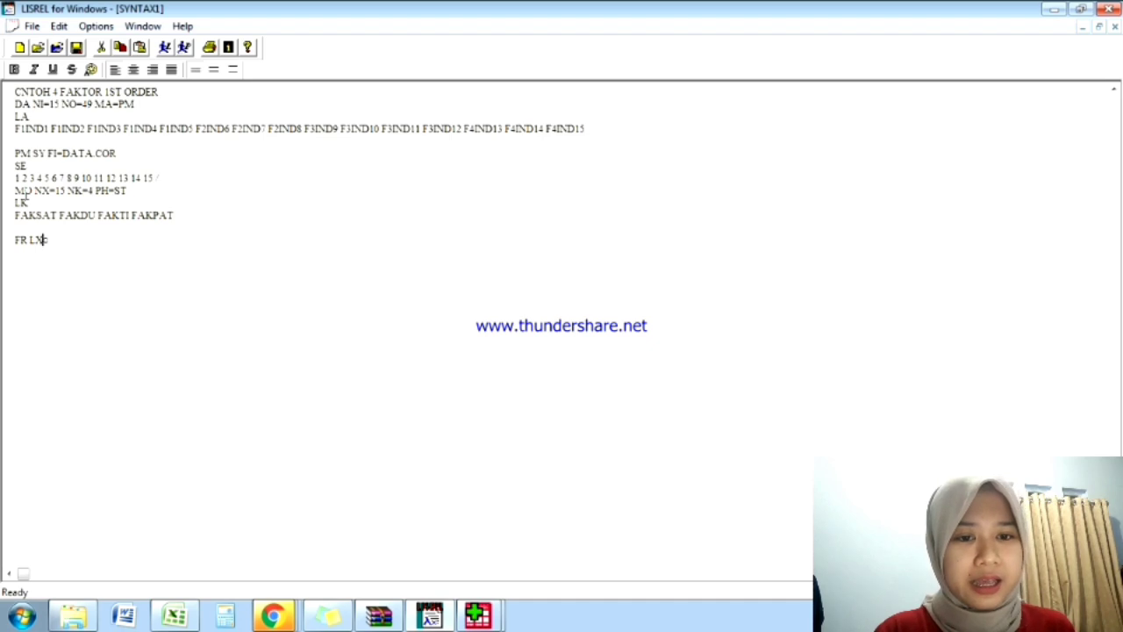
text(()
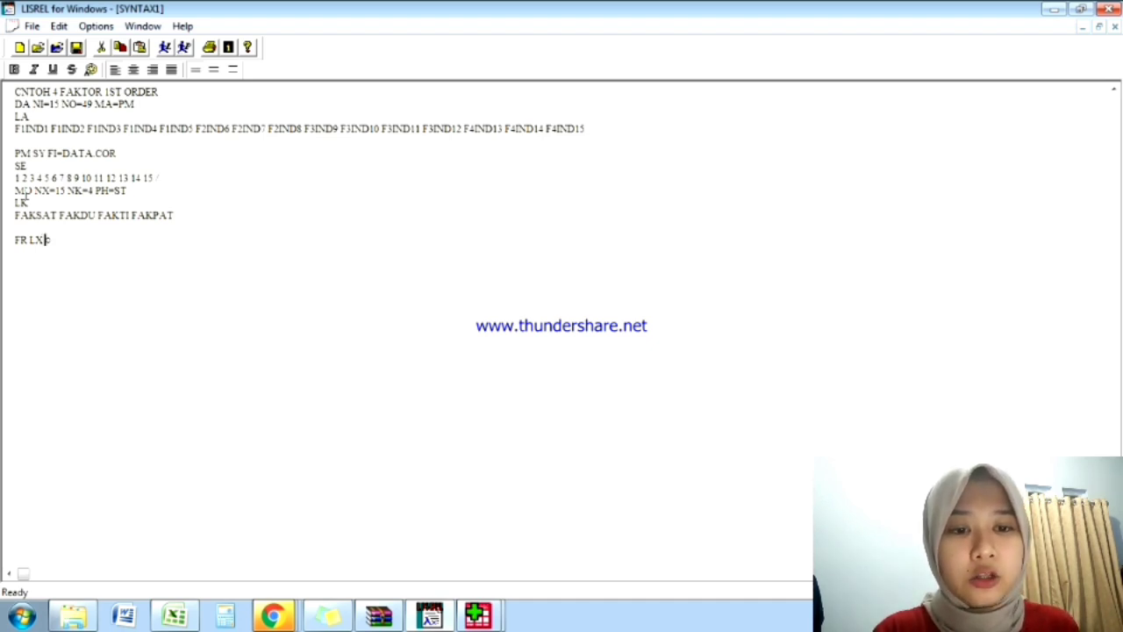
text(1,1)
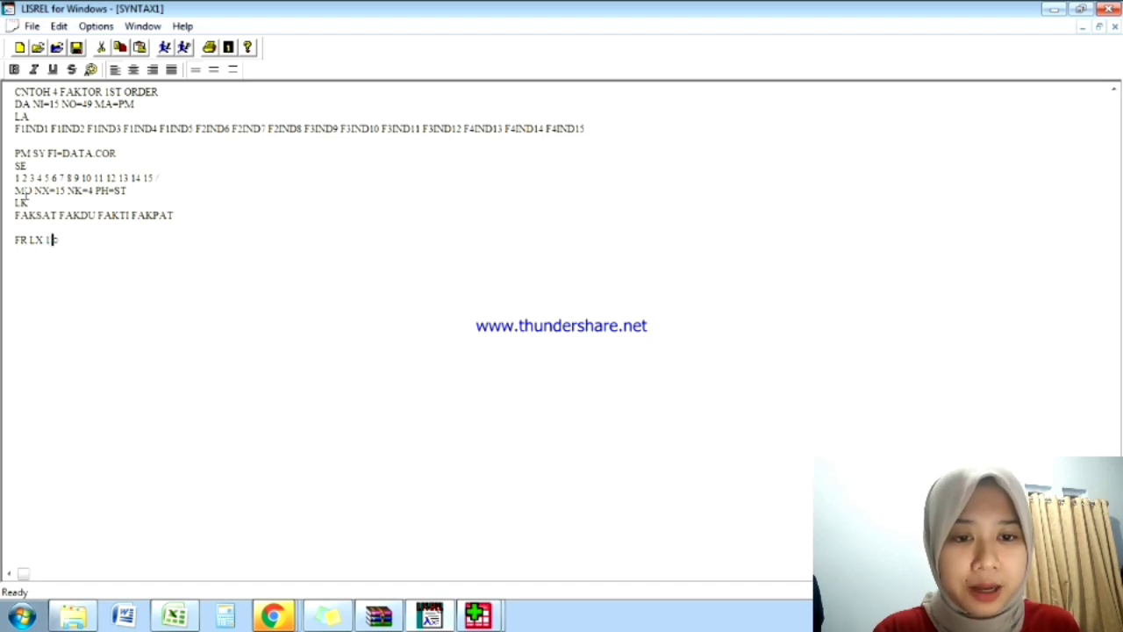
text() LX()
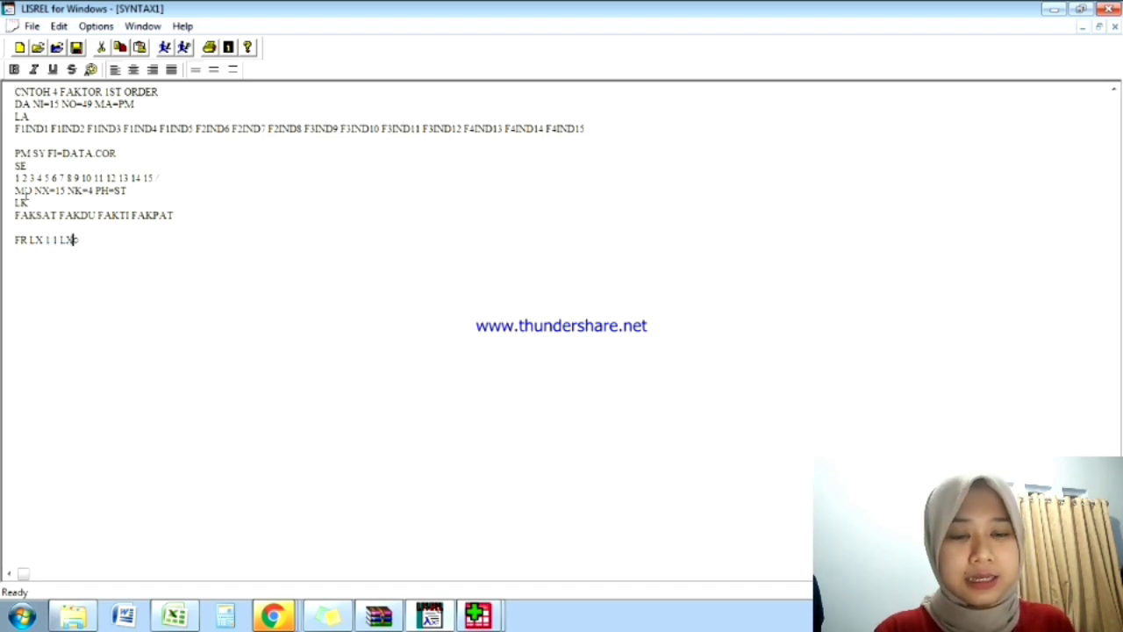
text(2)
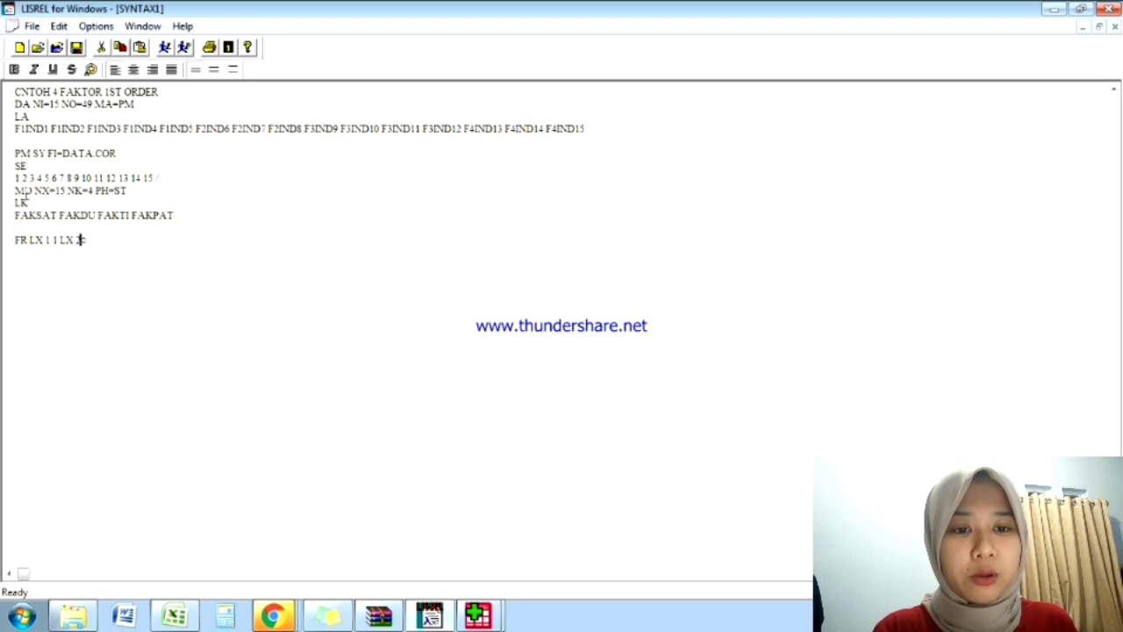
text(,1) LX)
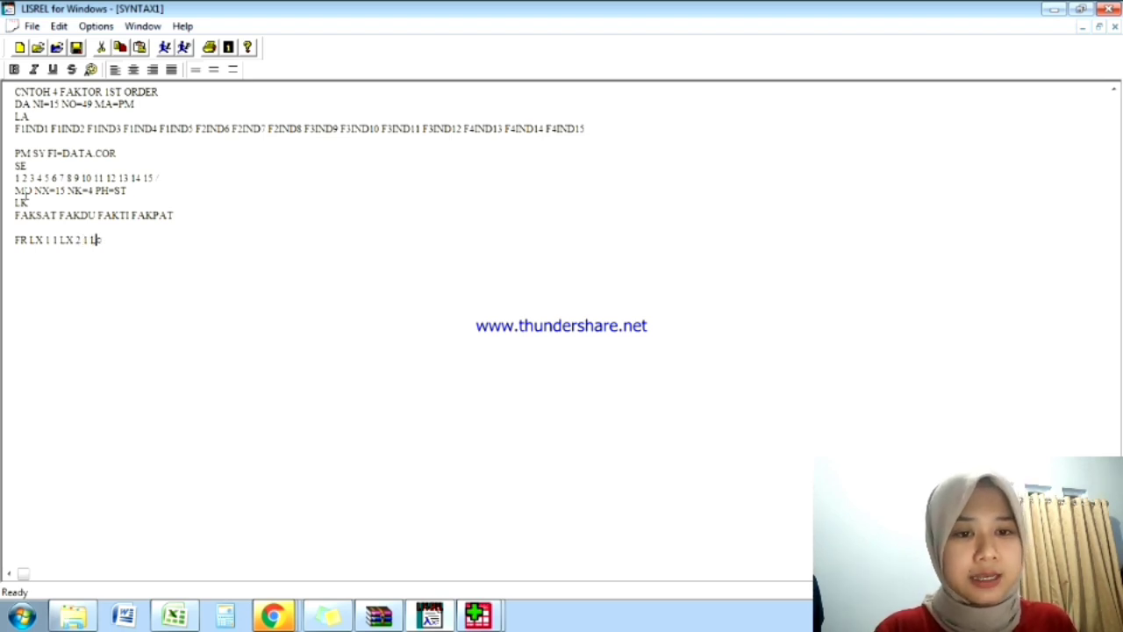
text((3)
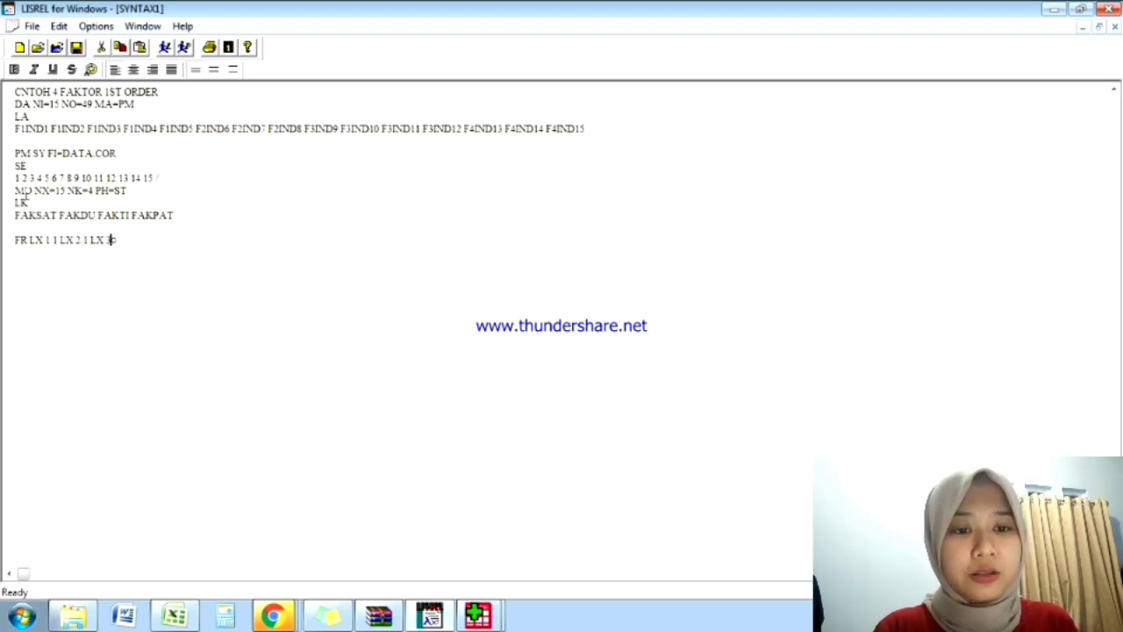
text(,1) LX(4,1) LX(5,1))
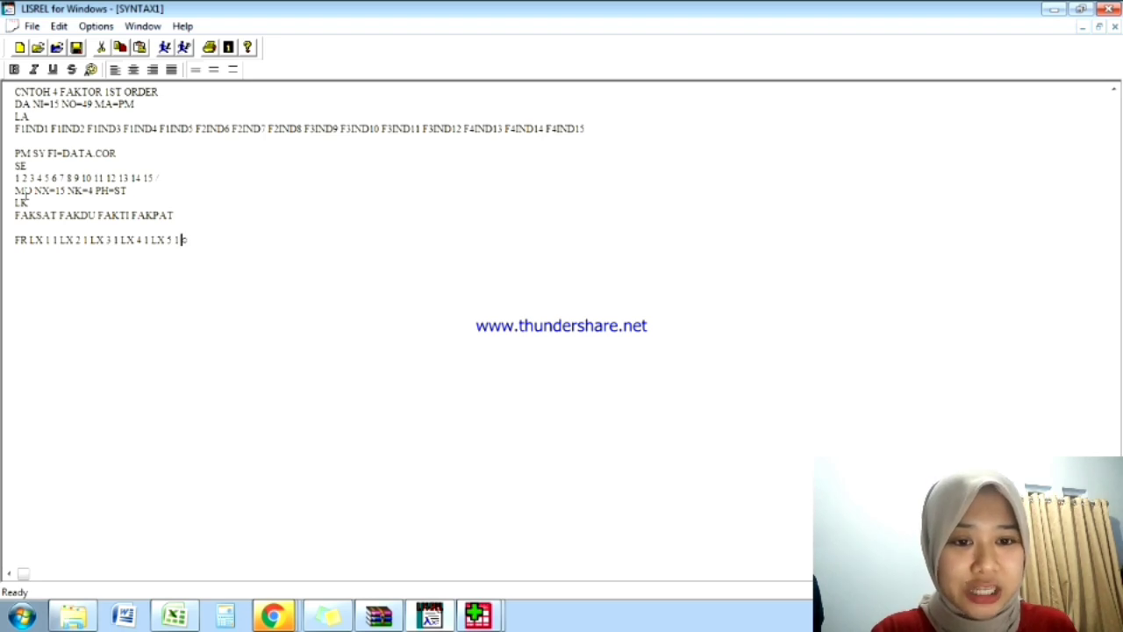
Append the second factor's loadings "LX 6 2 LX 7 2 LX 8 2" to the FR line.
text(LX)
text(6)
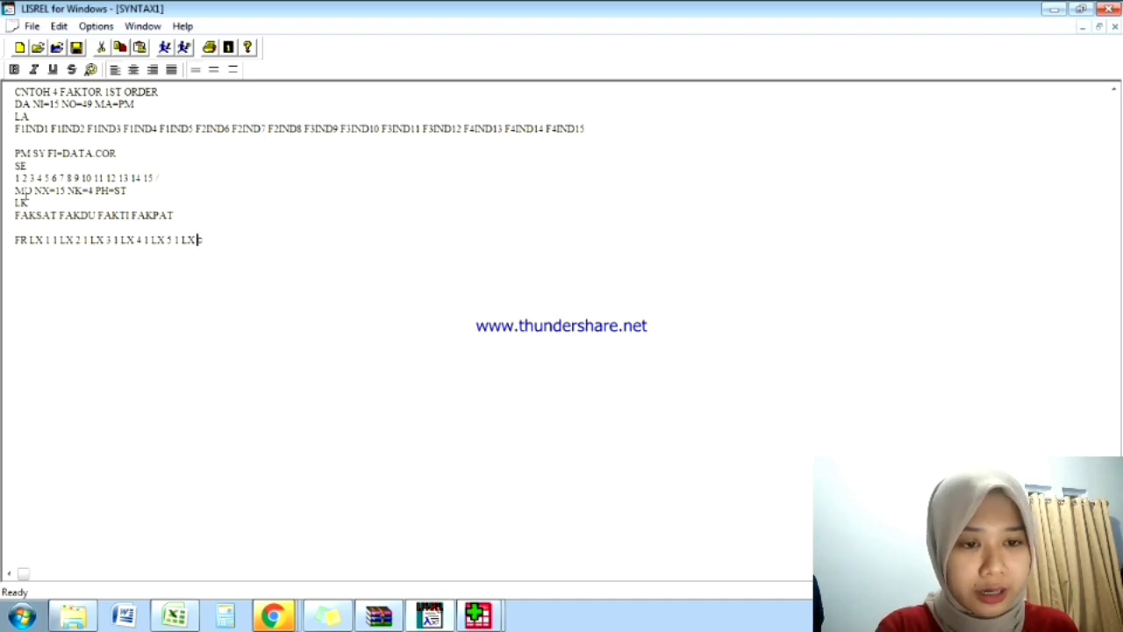
text(6)
text( 1)
text( LX)
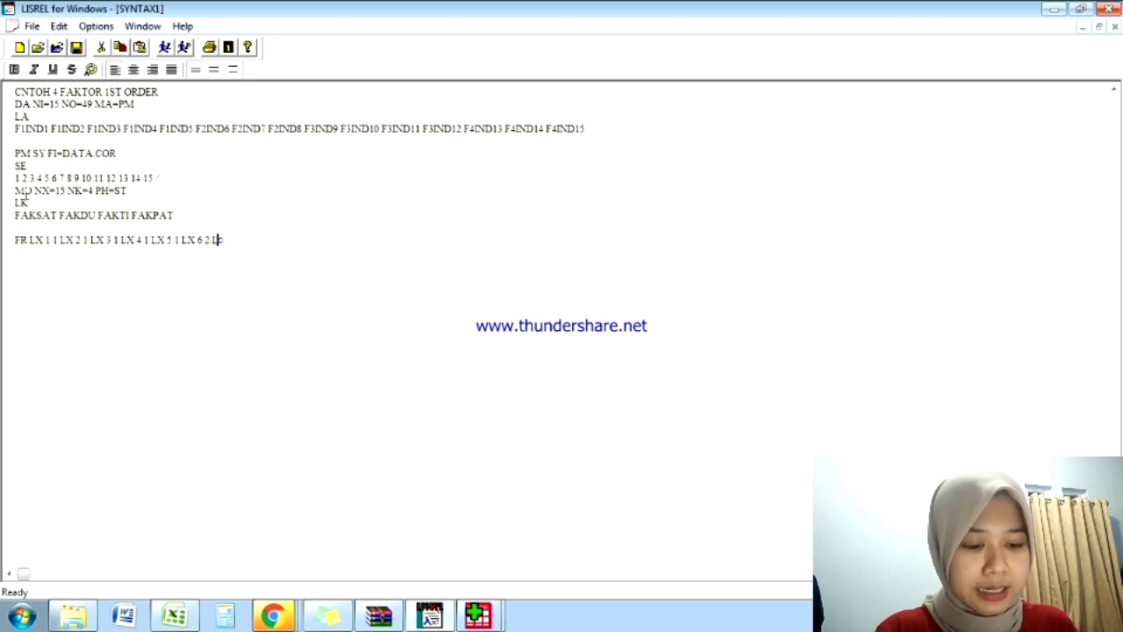
text( 7 2 LX 8 2)
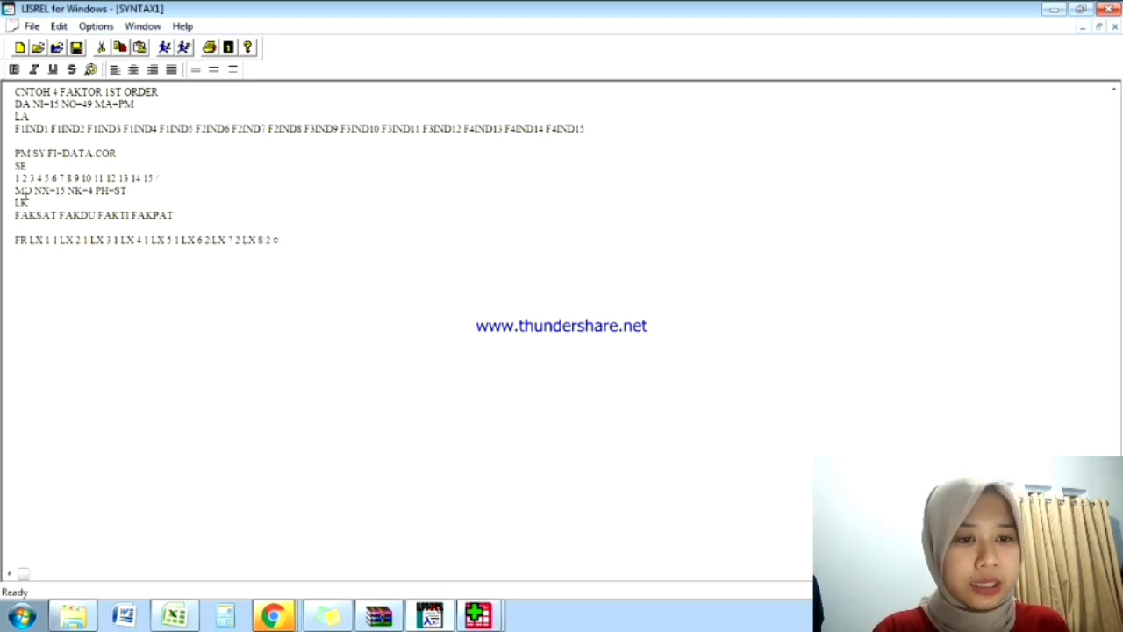
Continue the FR line with the third factor's loadings "LX 9 3 LX 10 3 LX 11 3 LX 12 3".
text( LX)
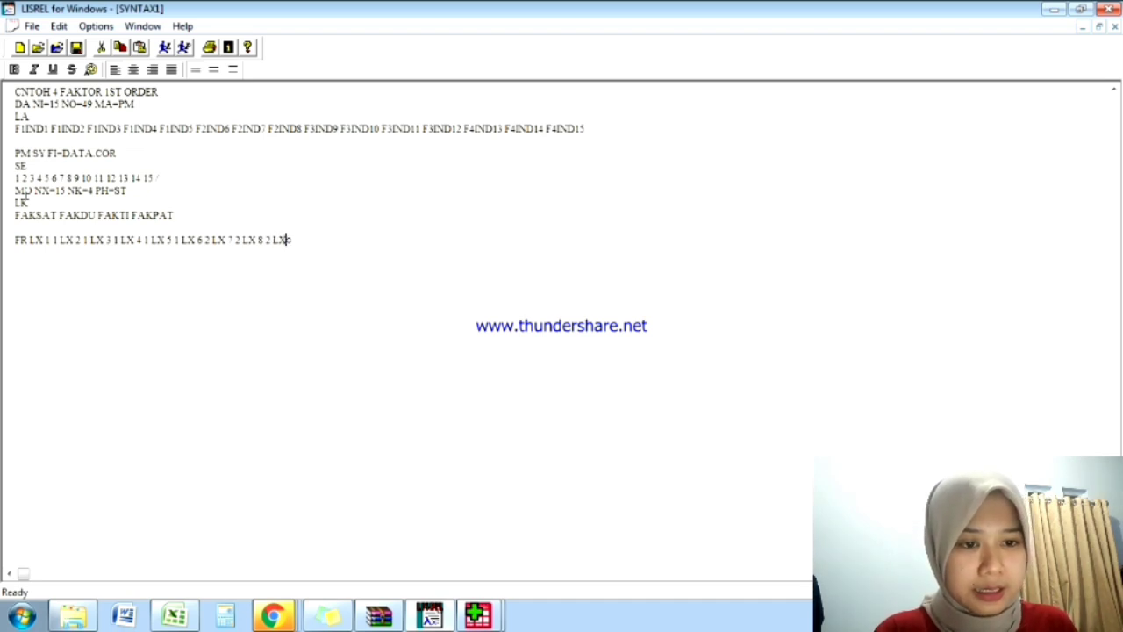
text( 9)
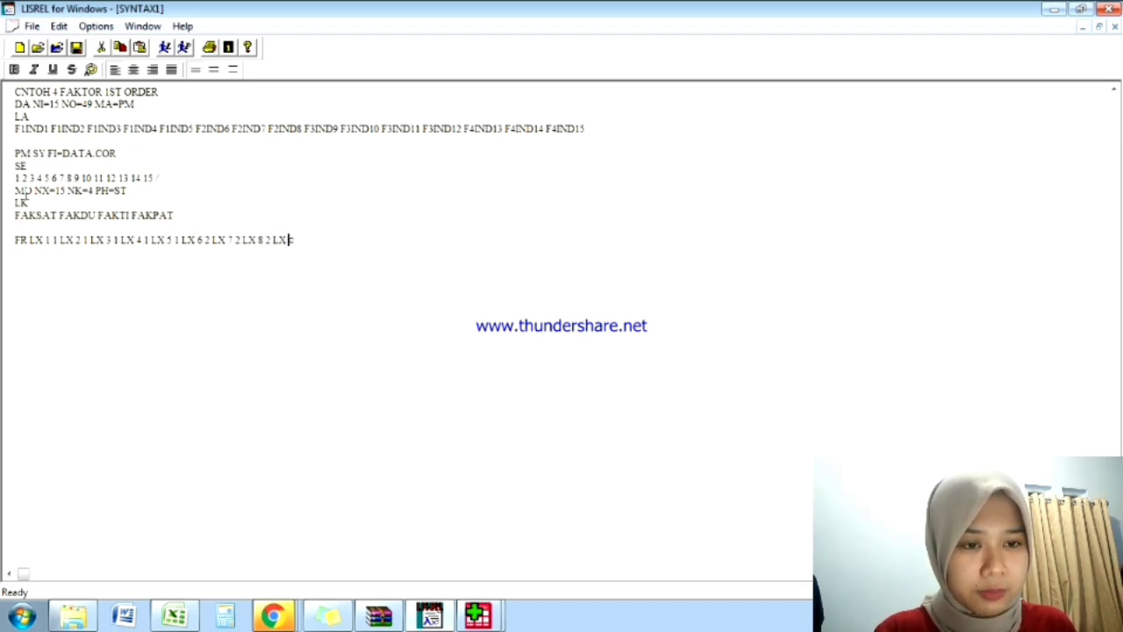
text( 3)
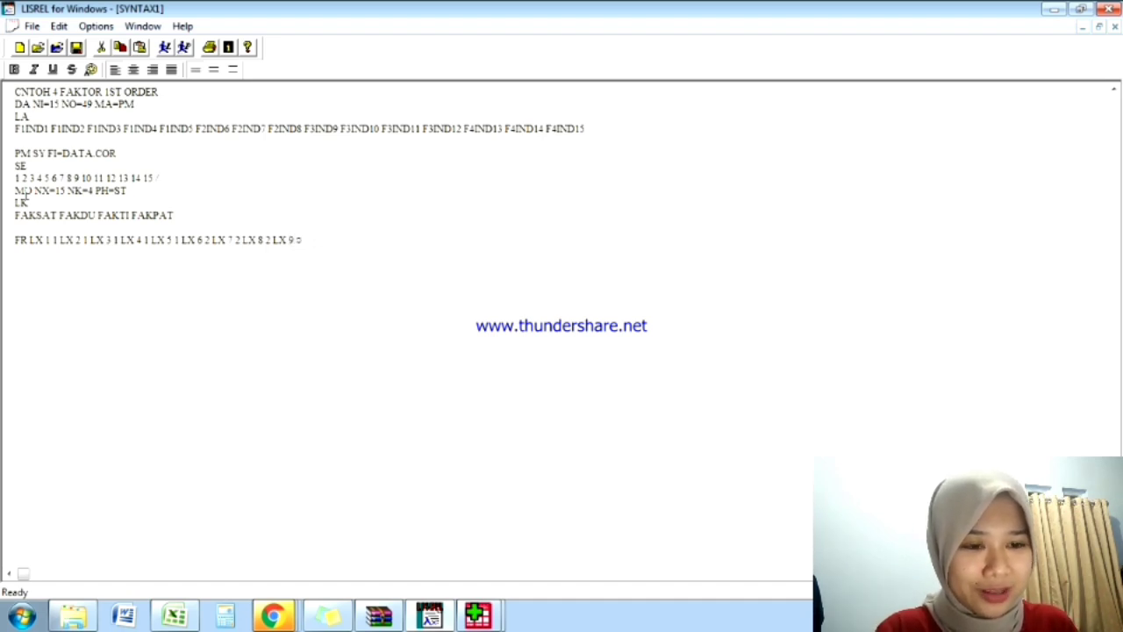
text(LX 10 3 LX 11 3 LX 12 3)
text( 3 1)
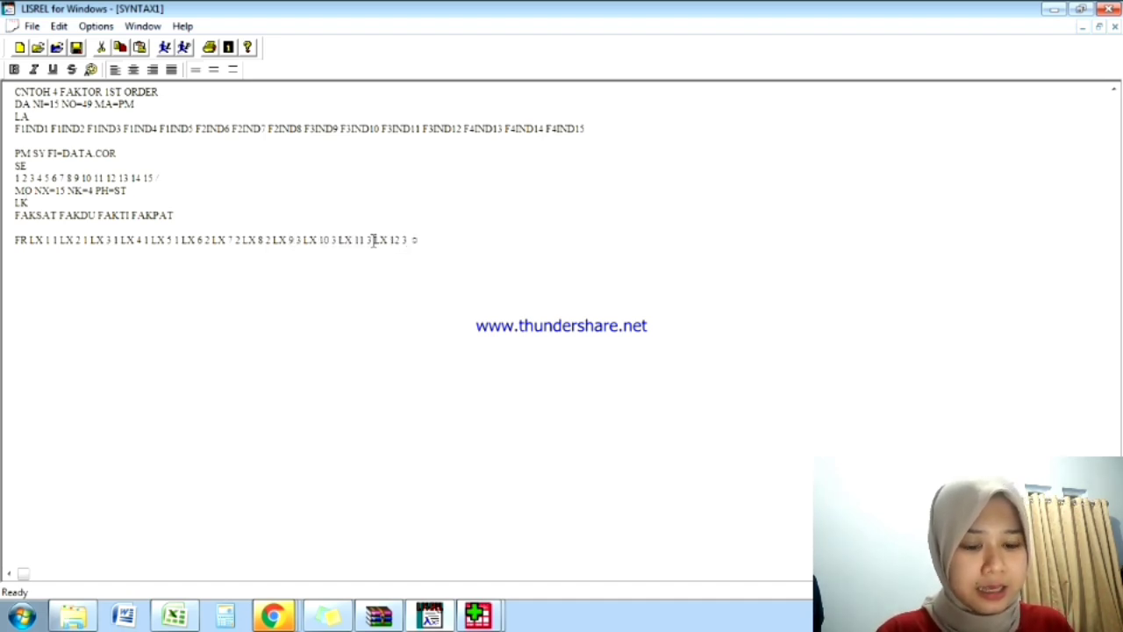
Finish the FR line with the fourth factor's loadings "LX 13 4 LX 14 4 LX 15 4" and leave a blank line below.
text(X 1)
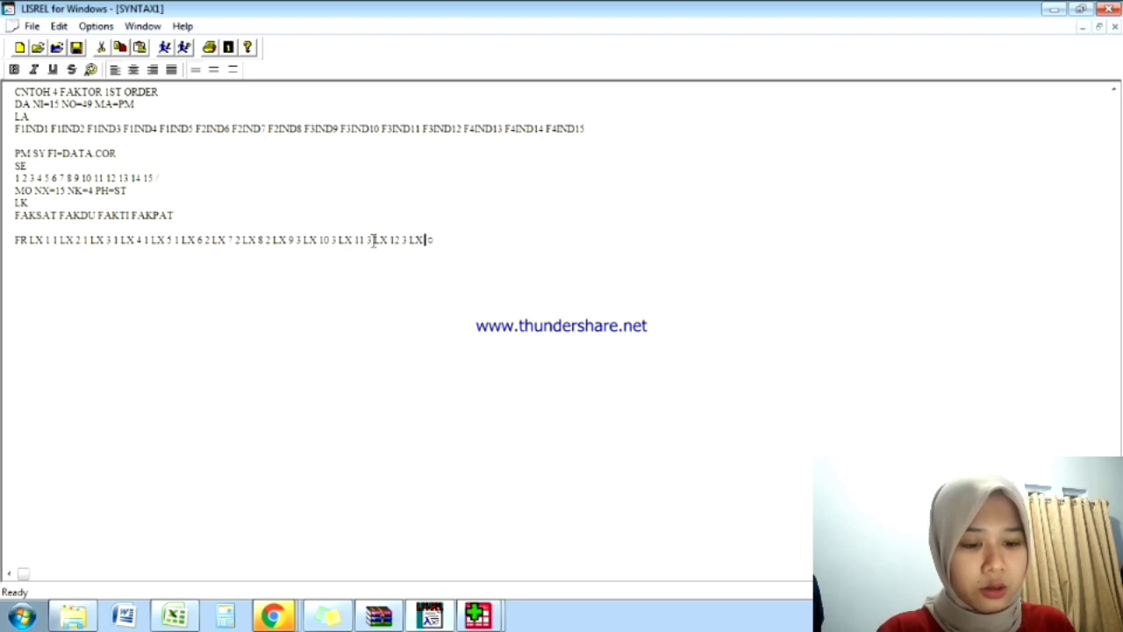
text(3 4)
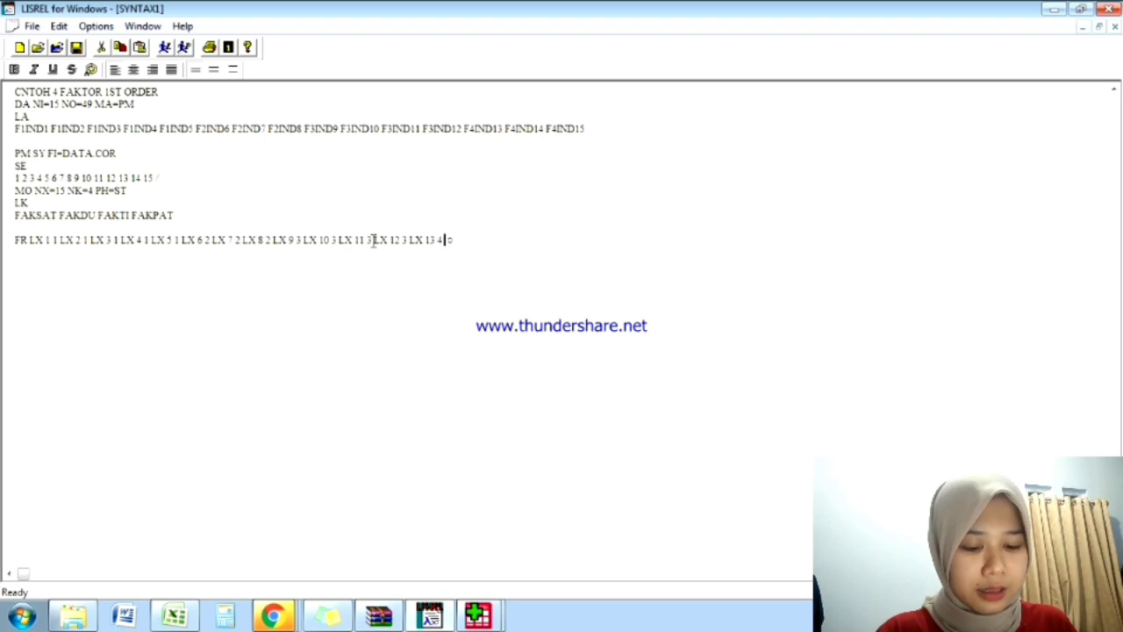
text( LX 14 4)
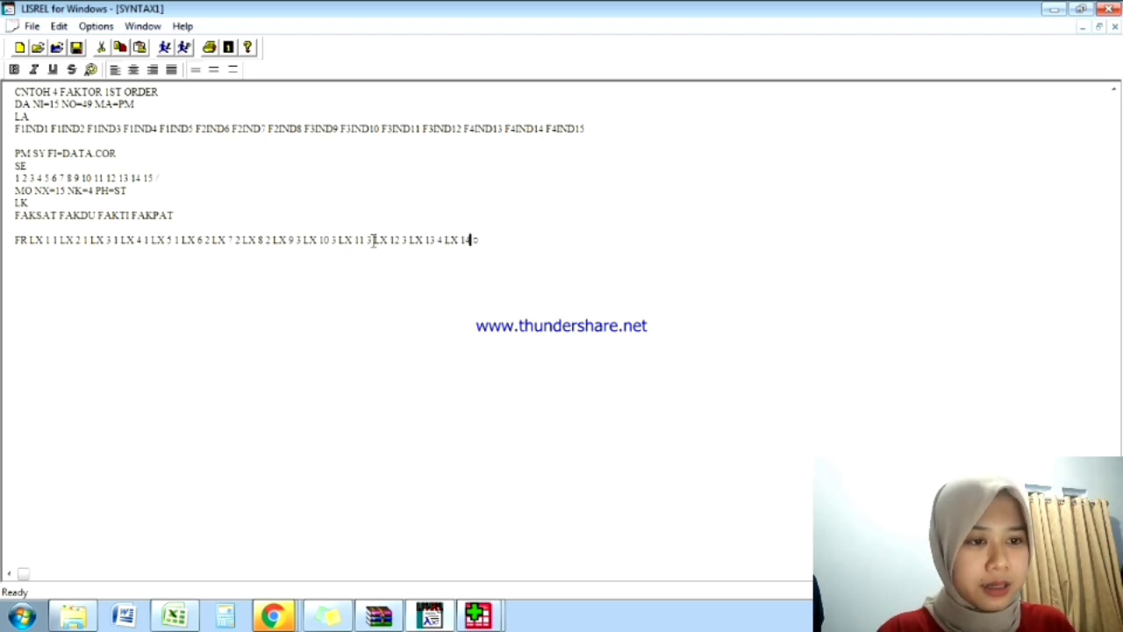
text( LX)
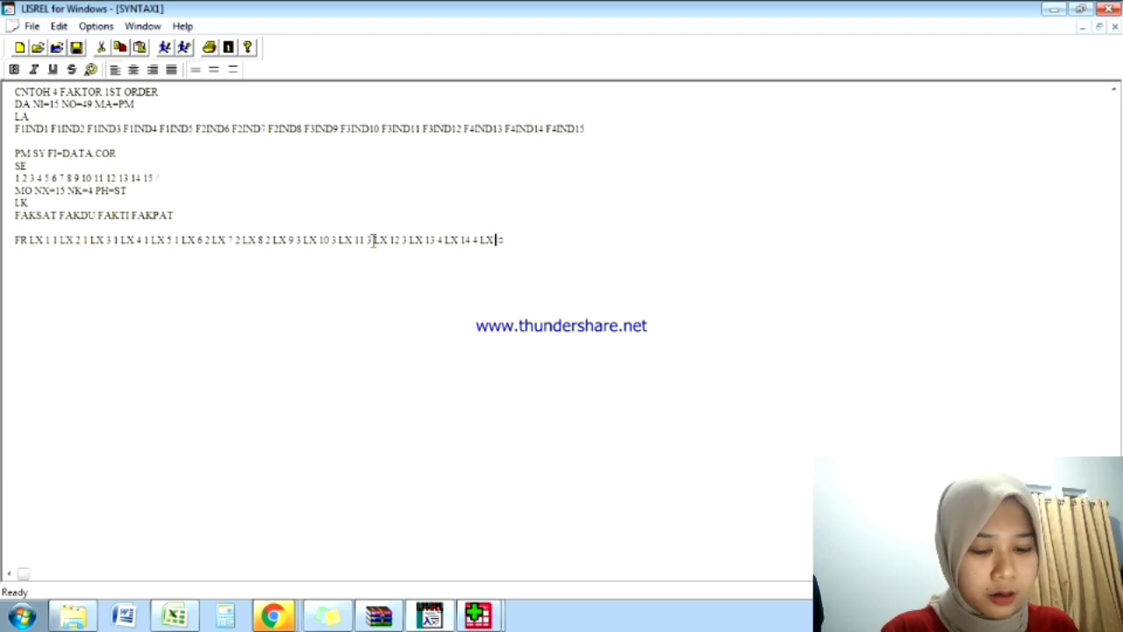
text( 15 4)
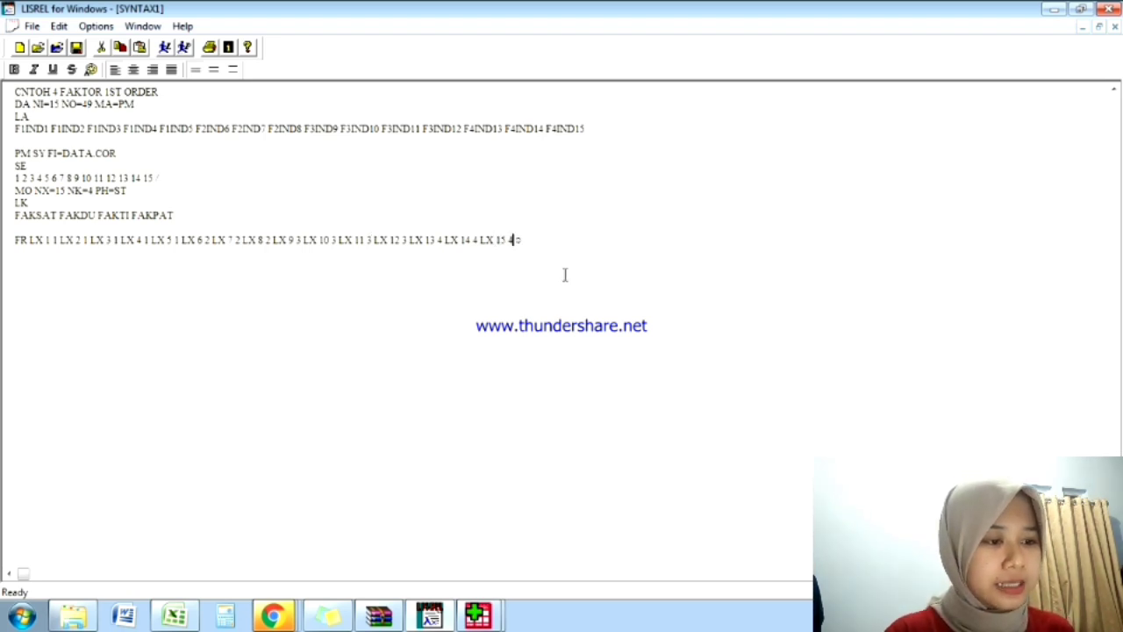
key(Return)
key(Return)
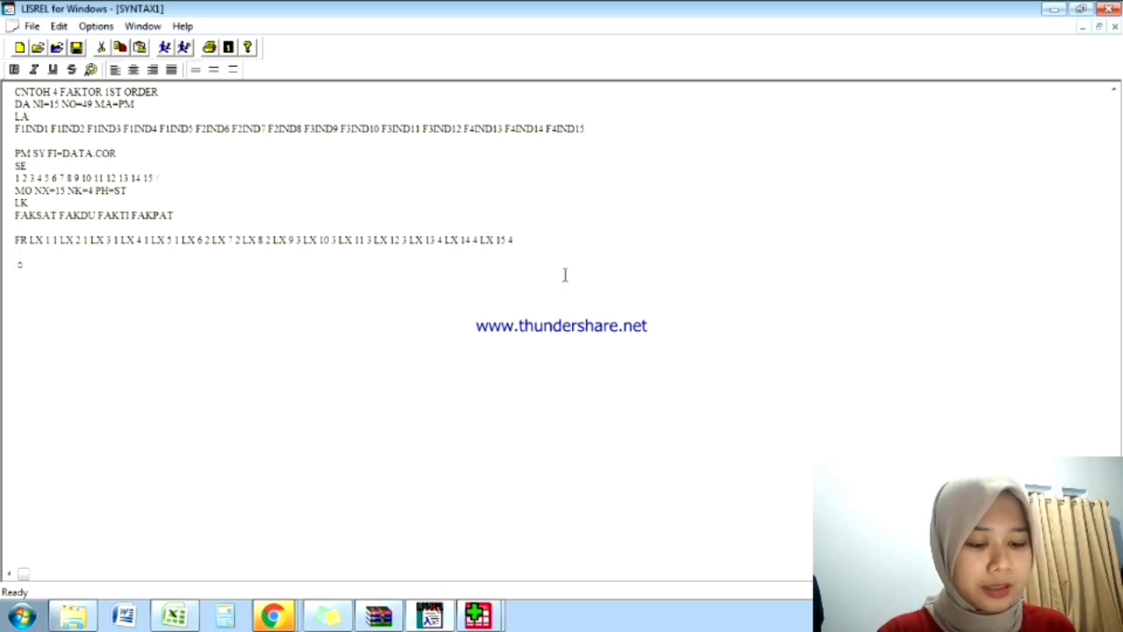
Add the path diagram line "PD" and the output line "OU RS TV SS" at the end of the syntax.
text(PD)
key(Return)
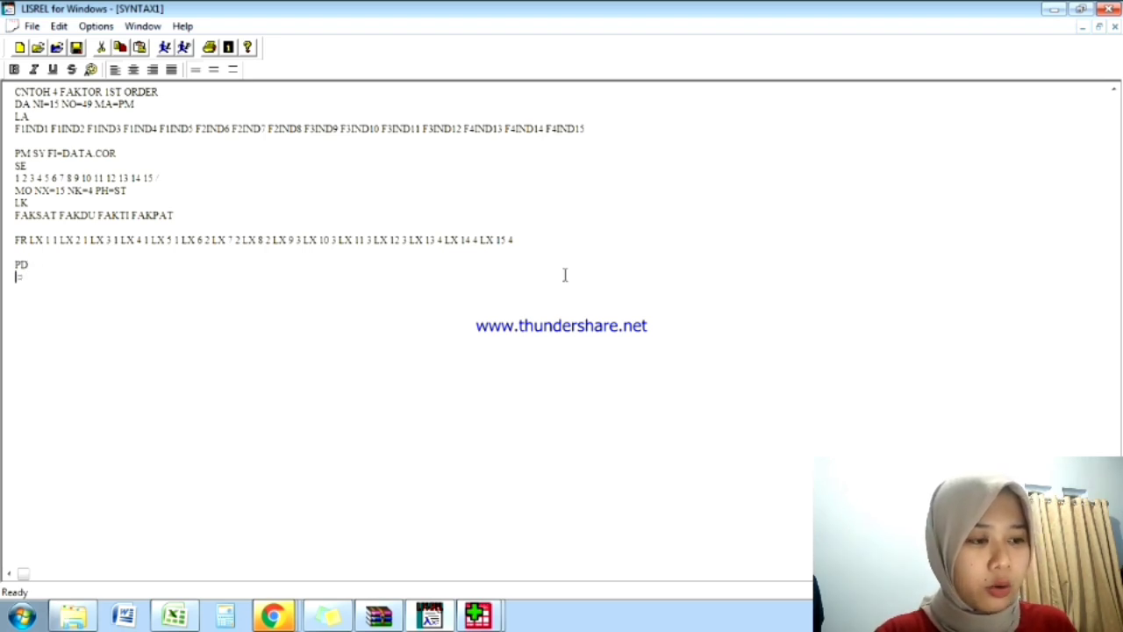
text(OU R)
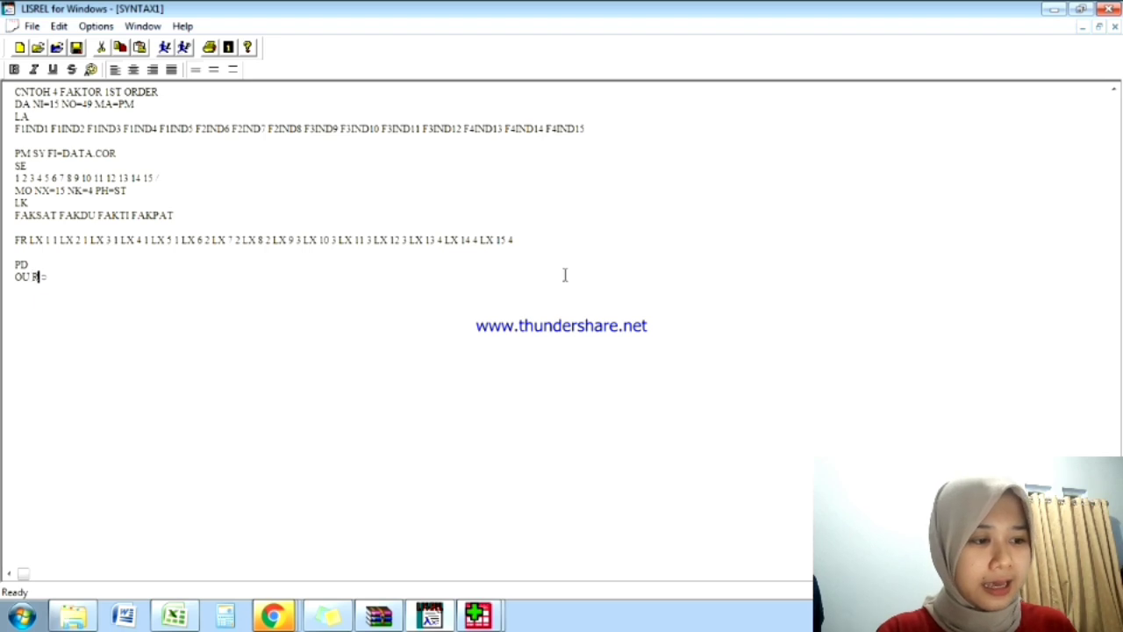
text(S TV S)
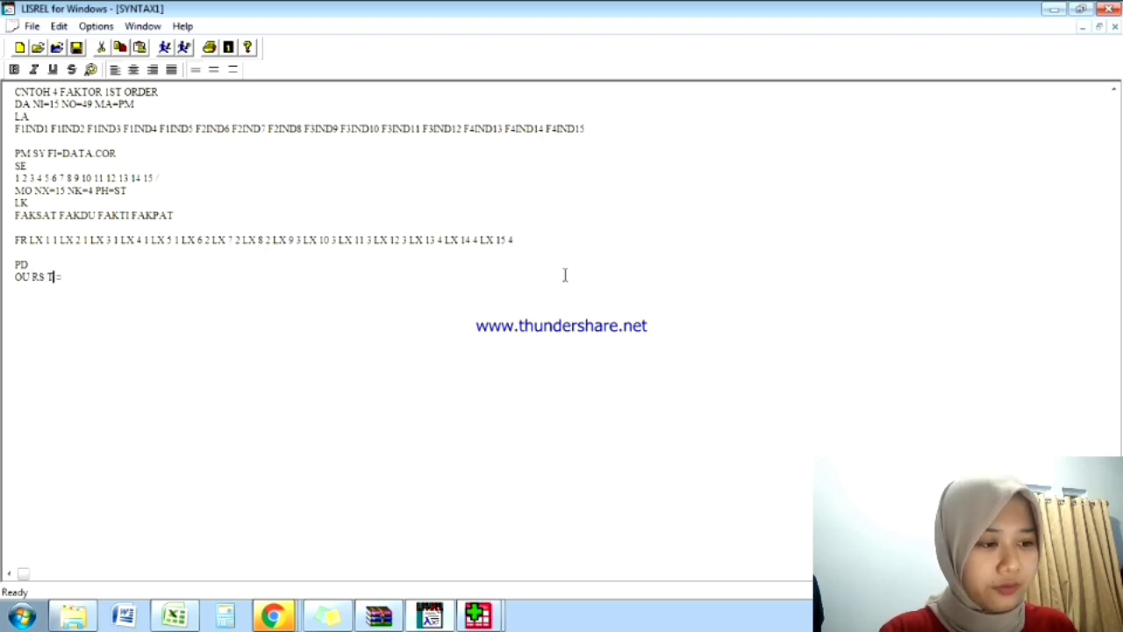
text(S)
key(Return)
key(BackSpace)
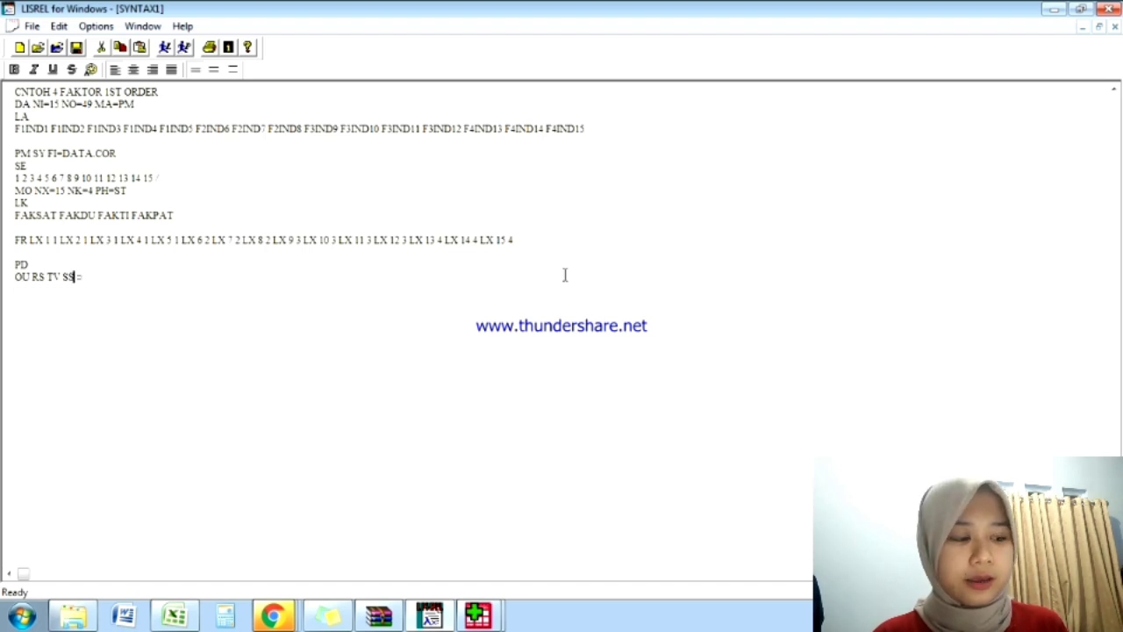
key(Return)
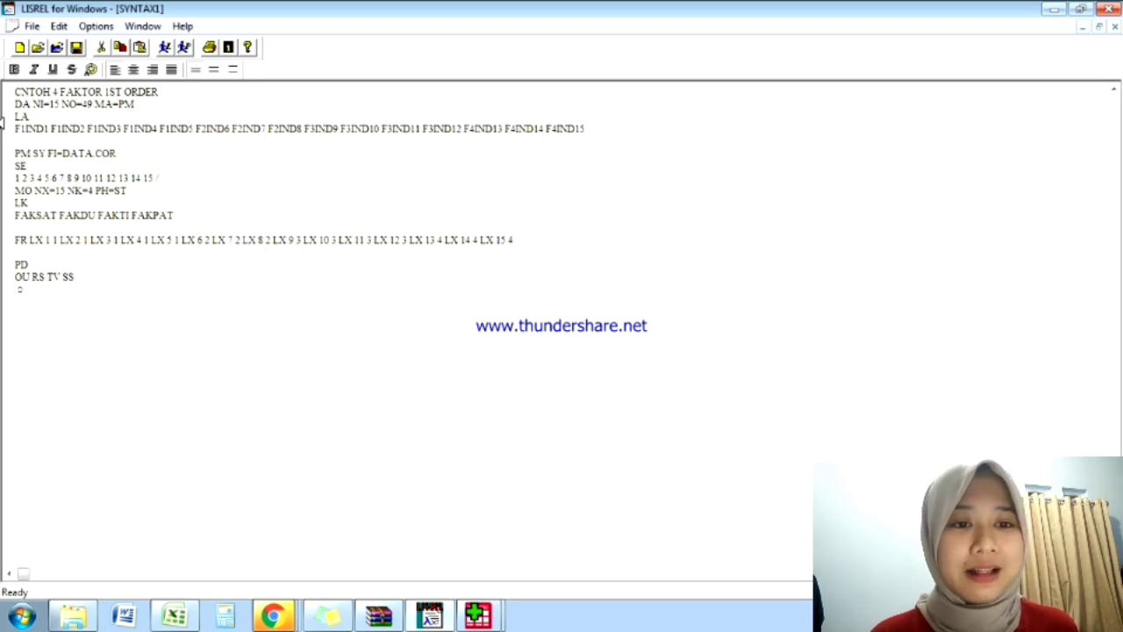
Run the LISREL program on the syntax, saving it as Simplis syntax file DATAOT in the LISREL_CONTOH folder.
click(166, 58)
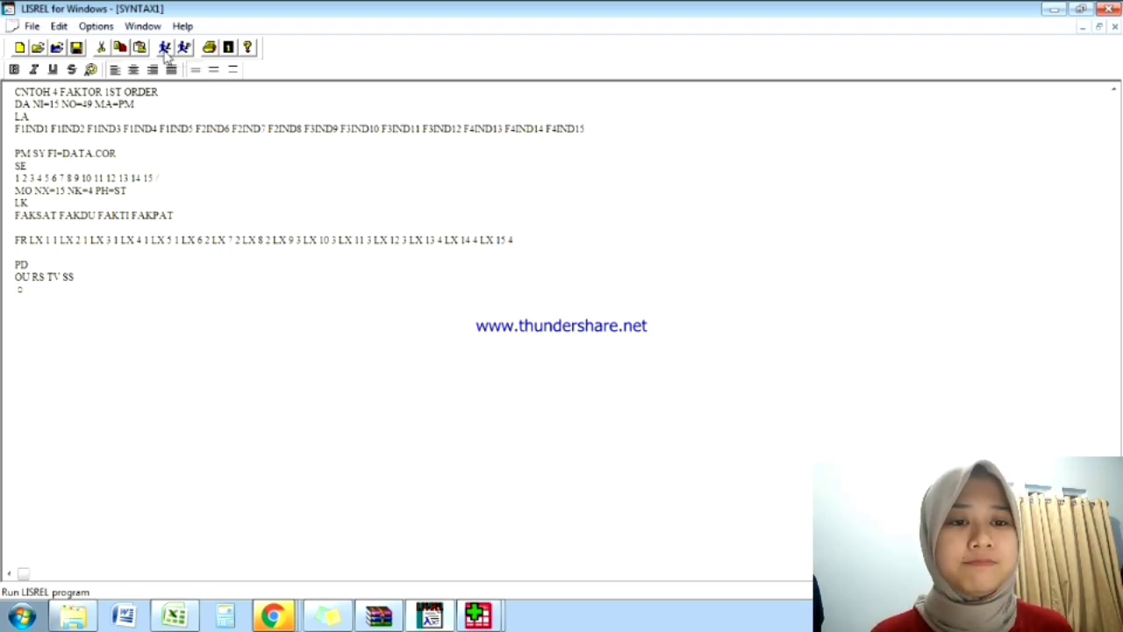
click(166, 55)
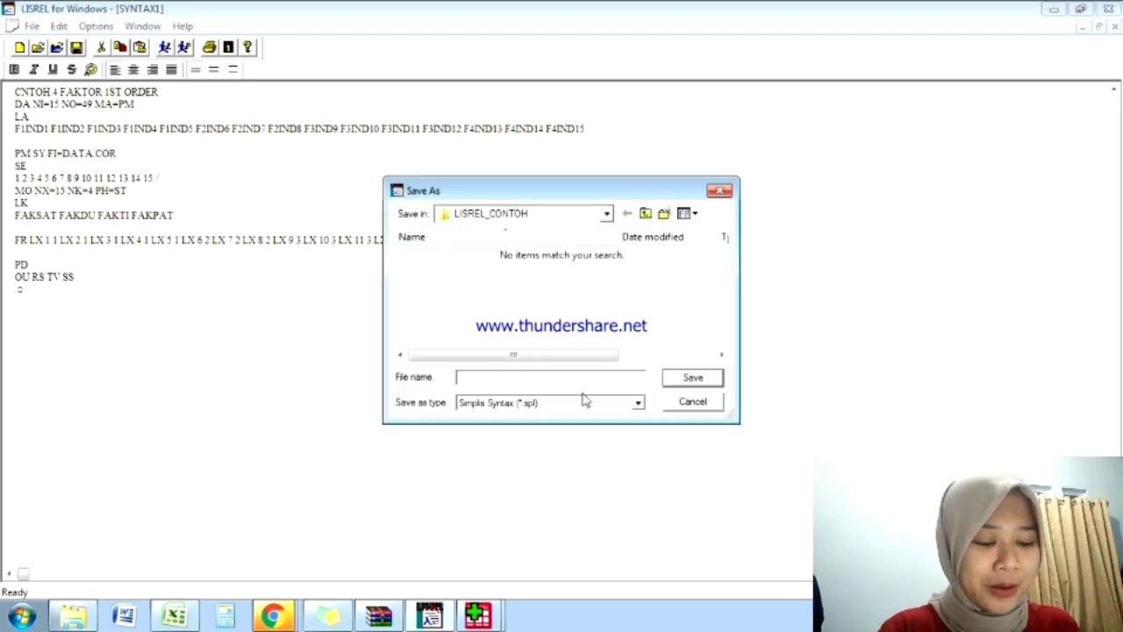
text(DAT)
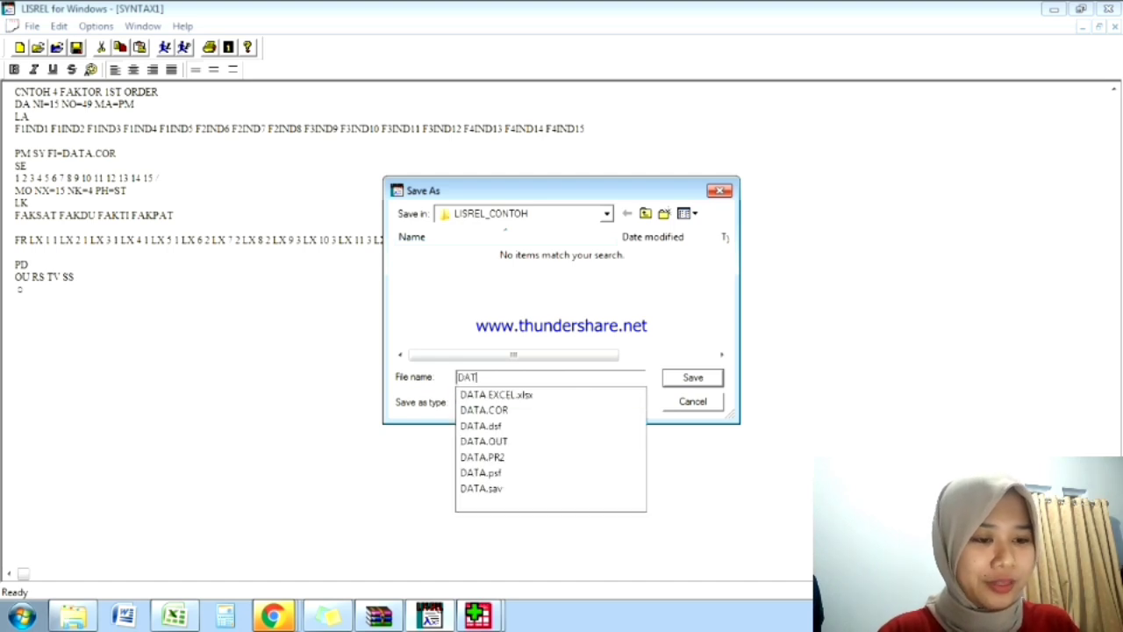
text(AOT)
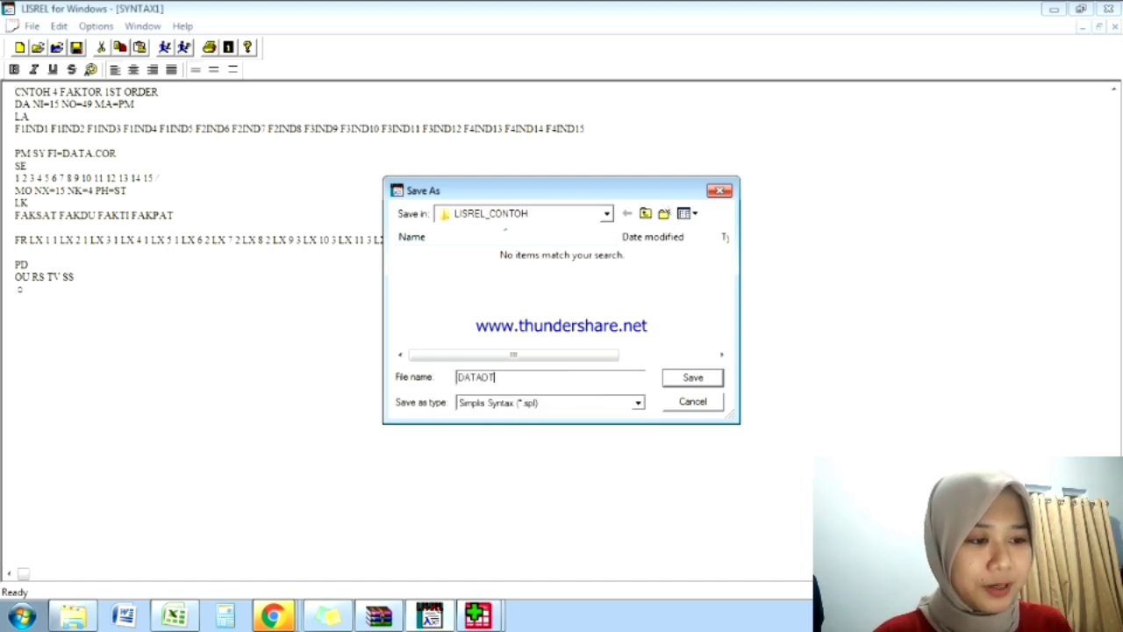
click(707, 378)
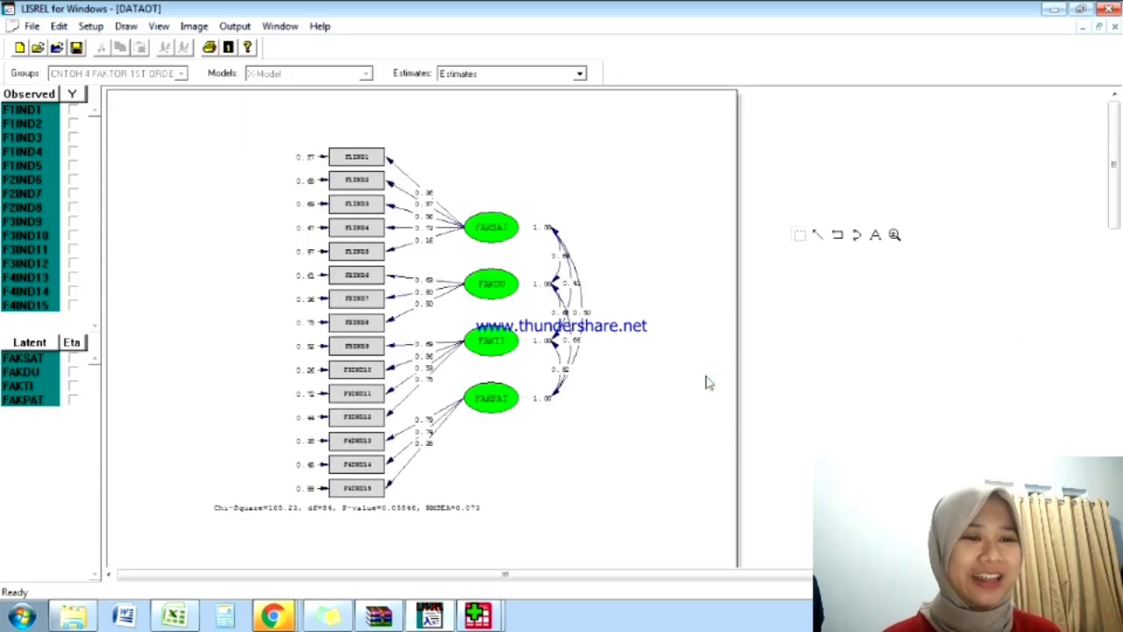
Set the path diagram's estimates to Standardized Solution and minimize the diagram window.
key(Down)
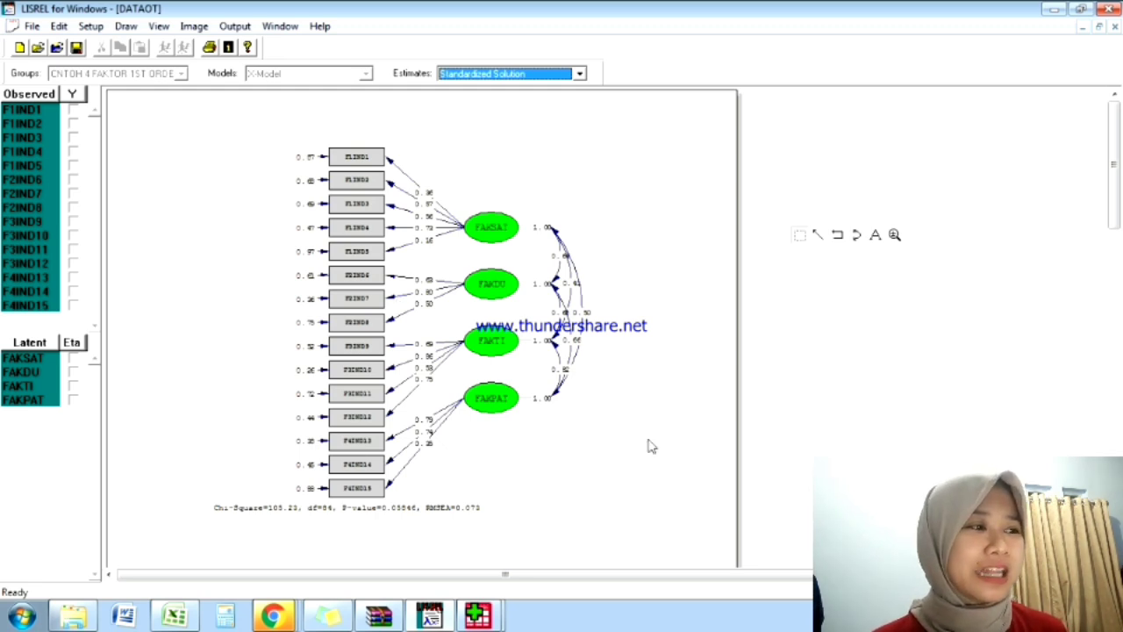
click(1083, 27)
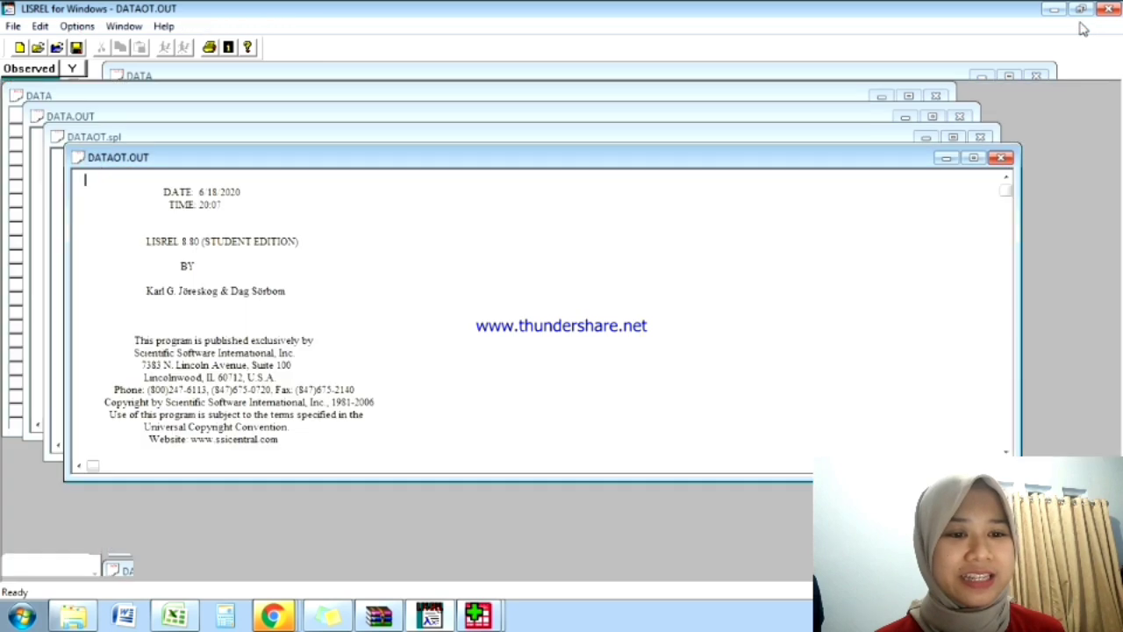
Maximize the DATAOT.OUT output, examine its model summary and correlation matrix, and minimize it to return to the syntax window.
click(973, 157)
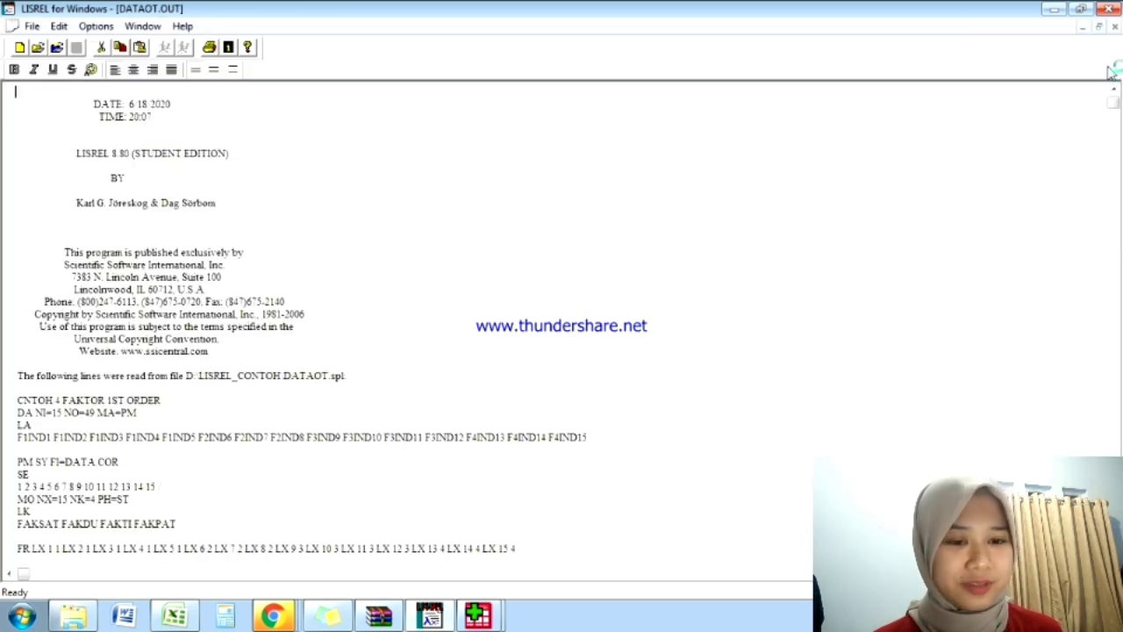
drag(1114, 105, 1115, 132)
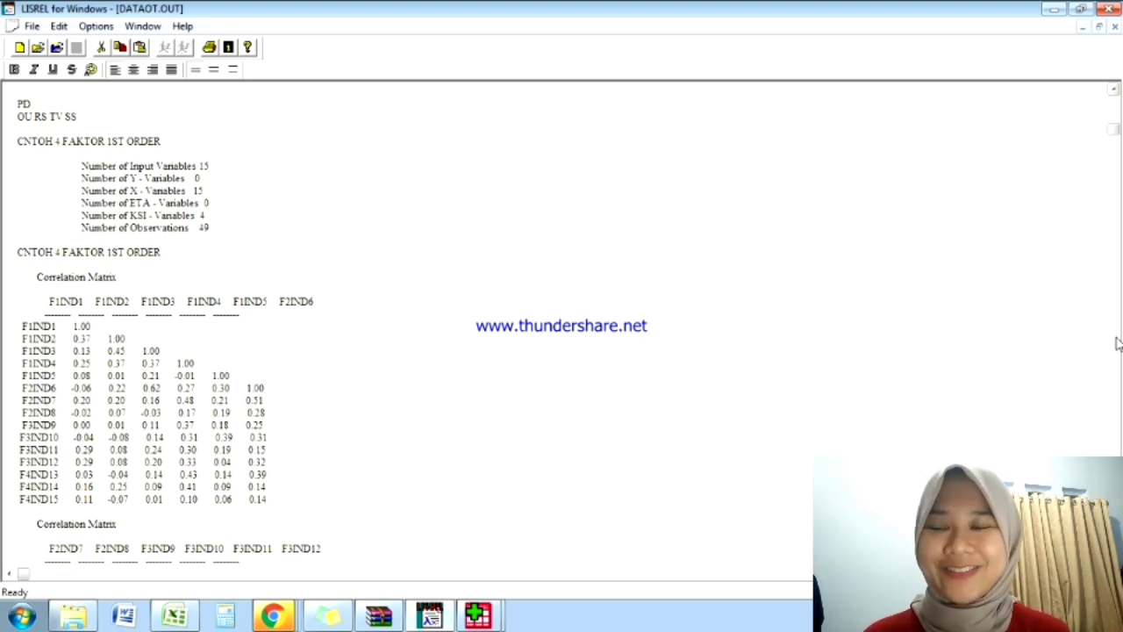
click(1082, 26)
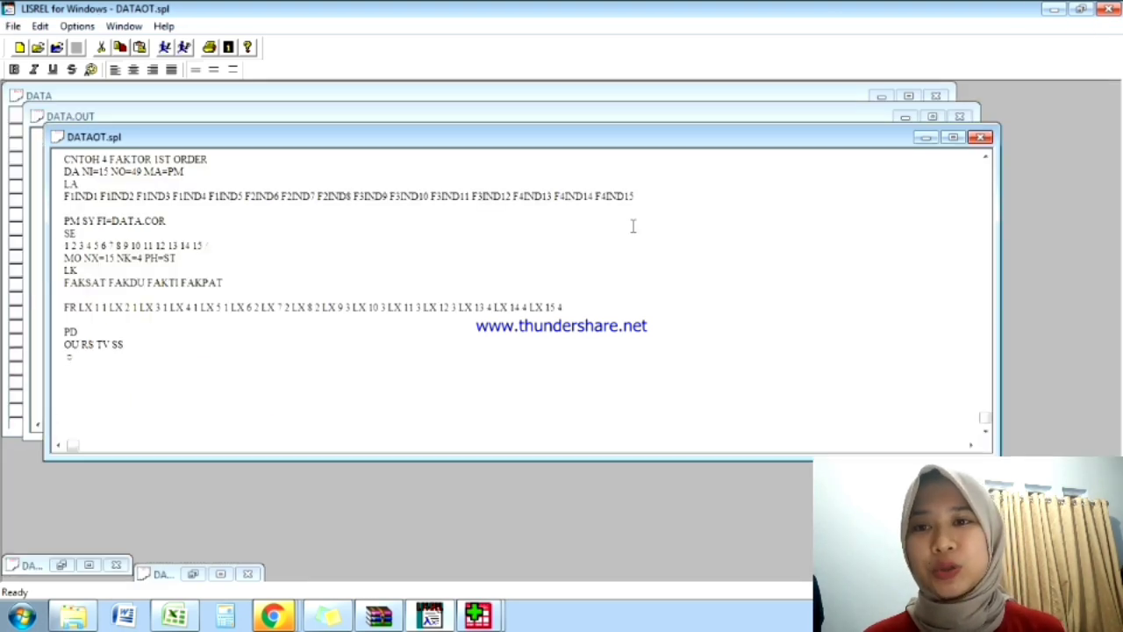